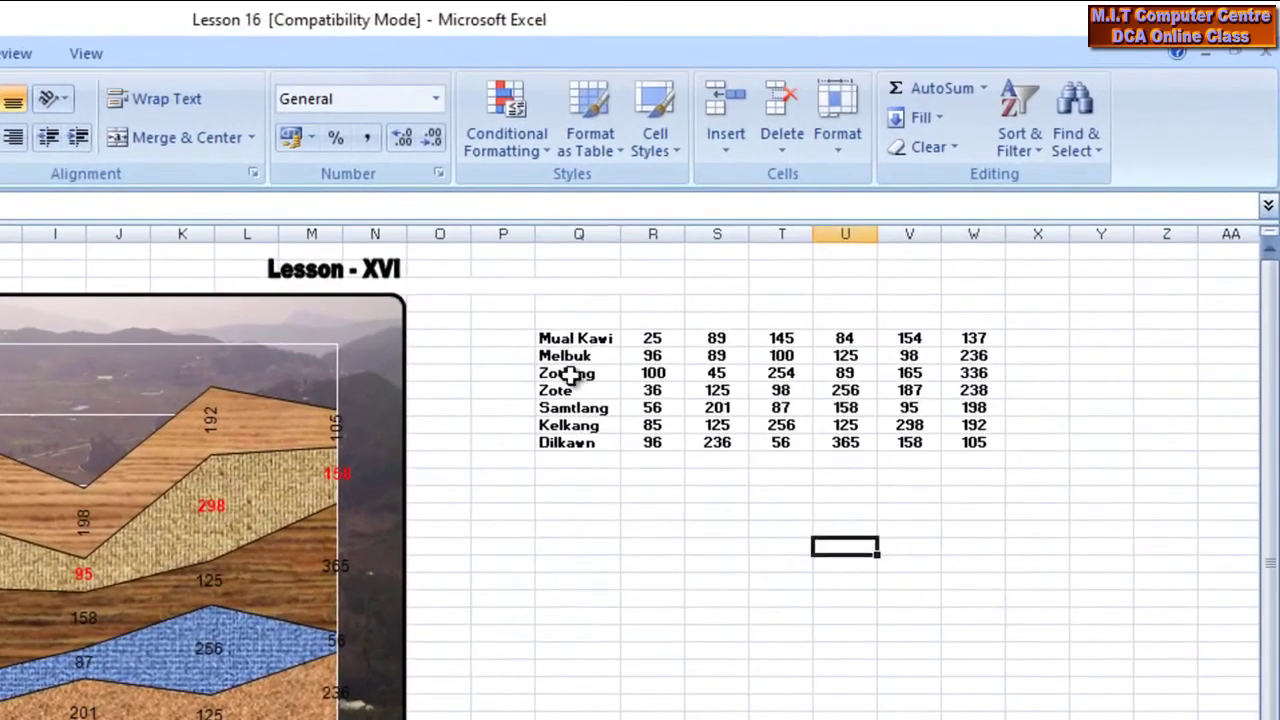
Copy the data table Q6:W12 from Sheet1 and paste it into Sheet2 starting at cell M8.
{"action": "left_click", "coordinate": [782, 261]}
{"action": "left_click_drag", "start_coordinate": [572, 345], "coordinate": [951, 446]}
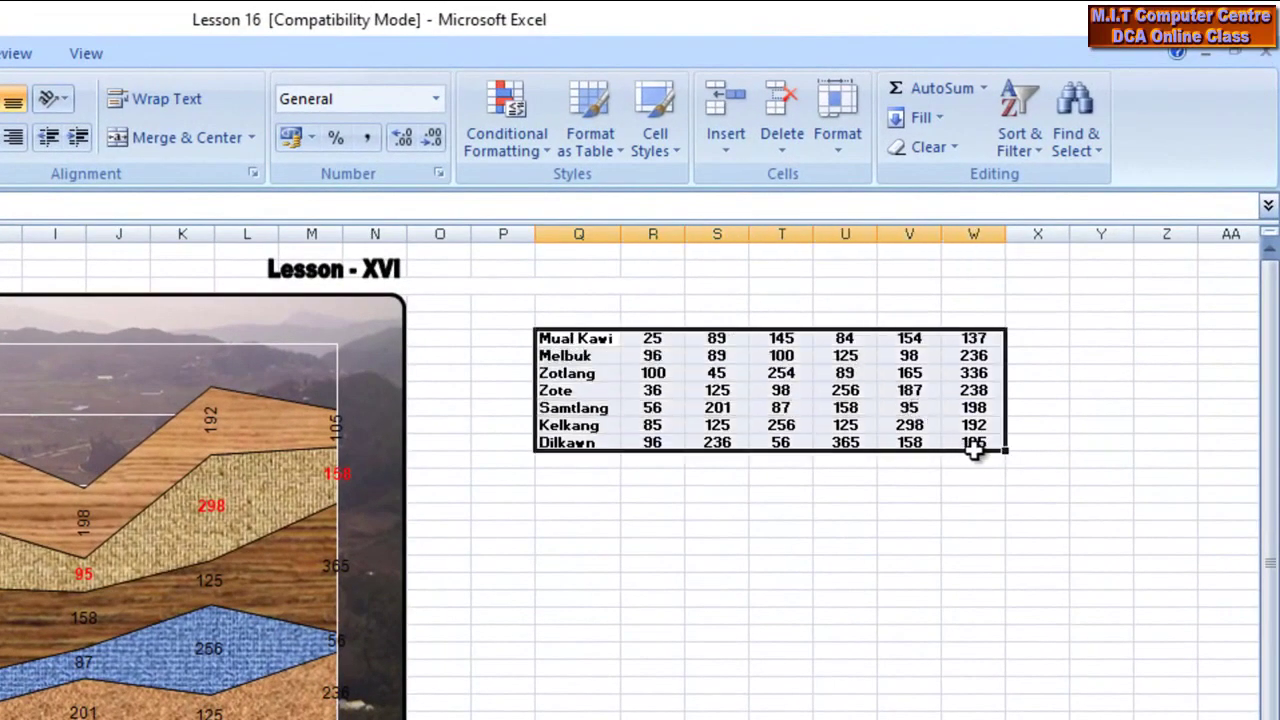
{"action": "left_click", "coordinate": [975, 463]}
{"action": "left_click_drag", "start_coordinate": [557, 339], "coordinate": [955, 445]}
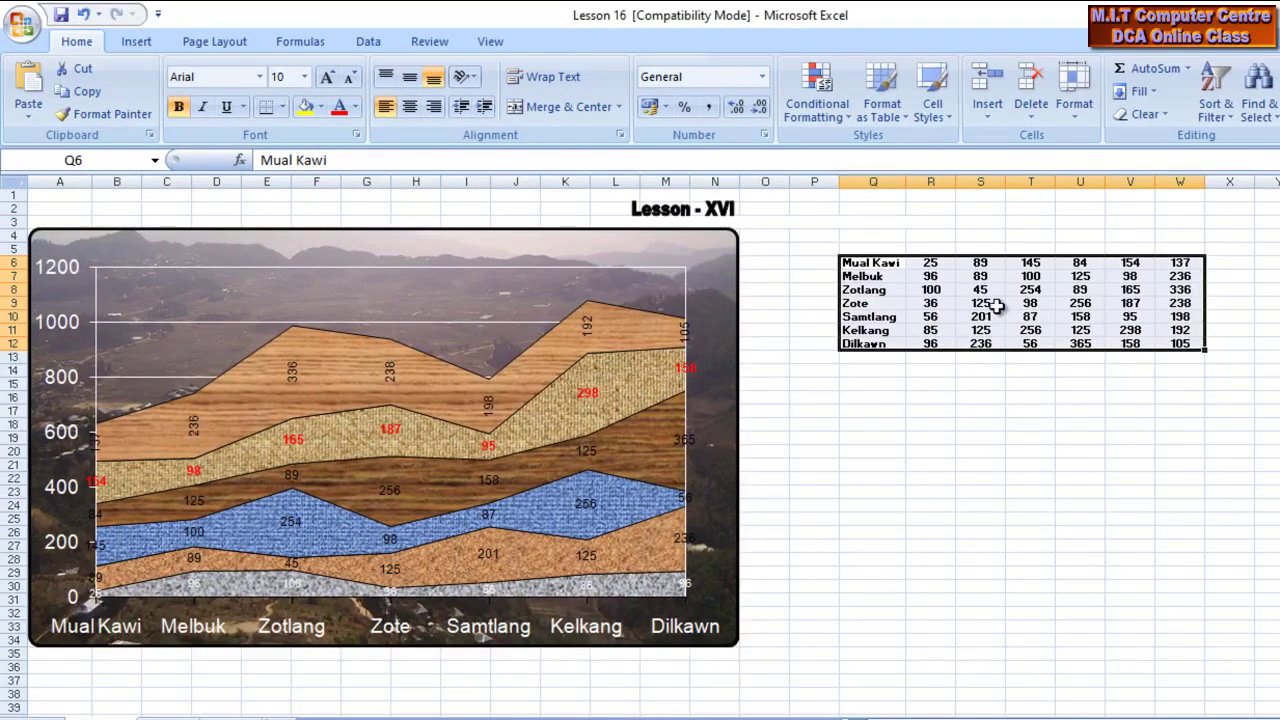
{"action": "key", "text": "ctrl+c"}
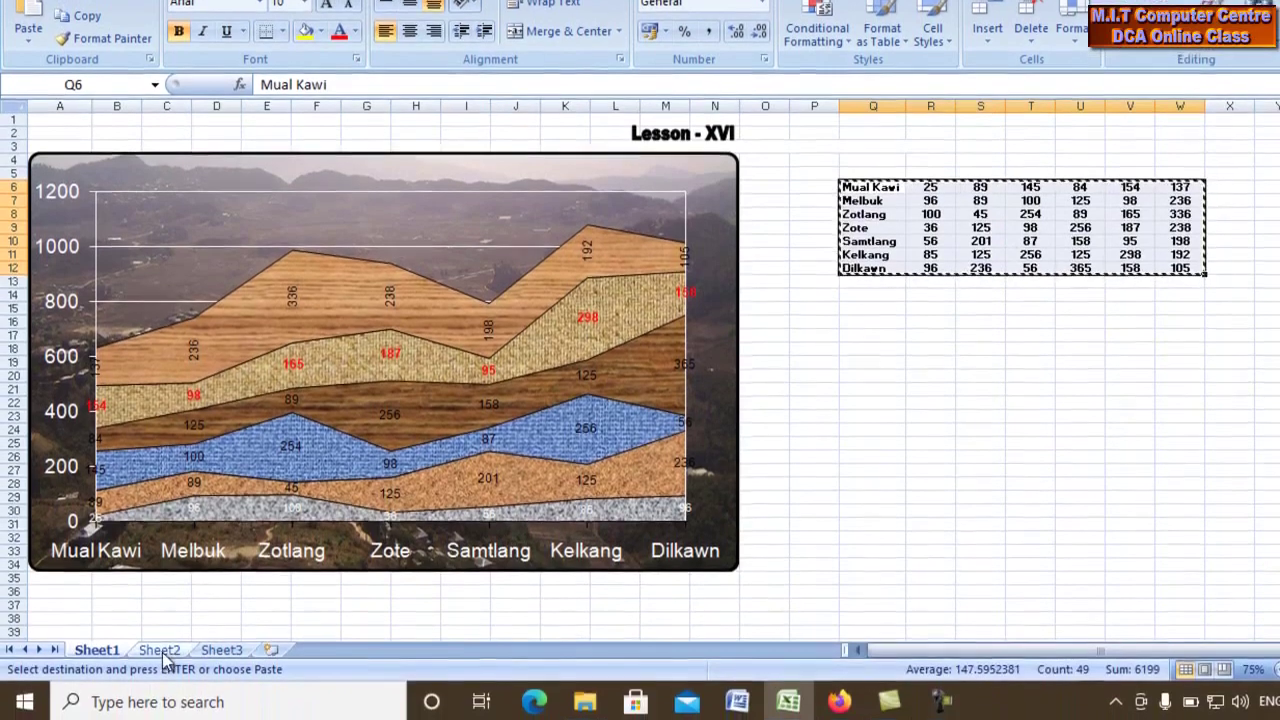
{"action": "left_click", "coordinate": [159, 651]}
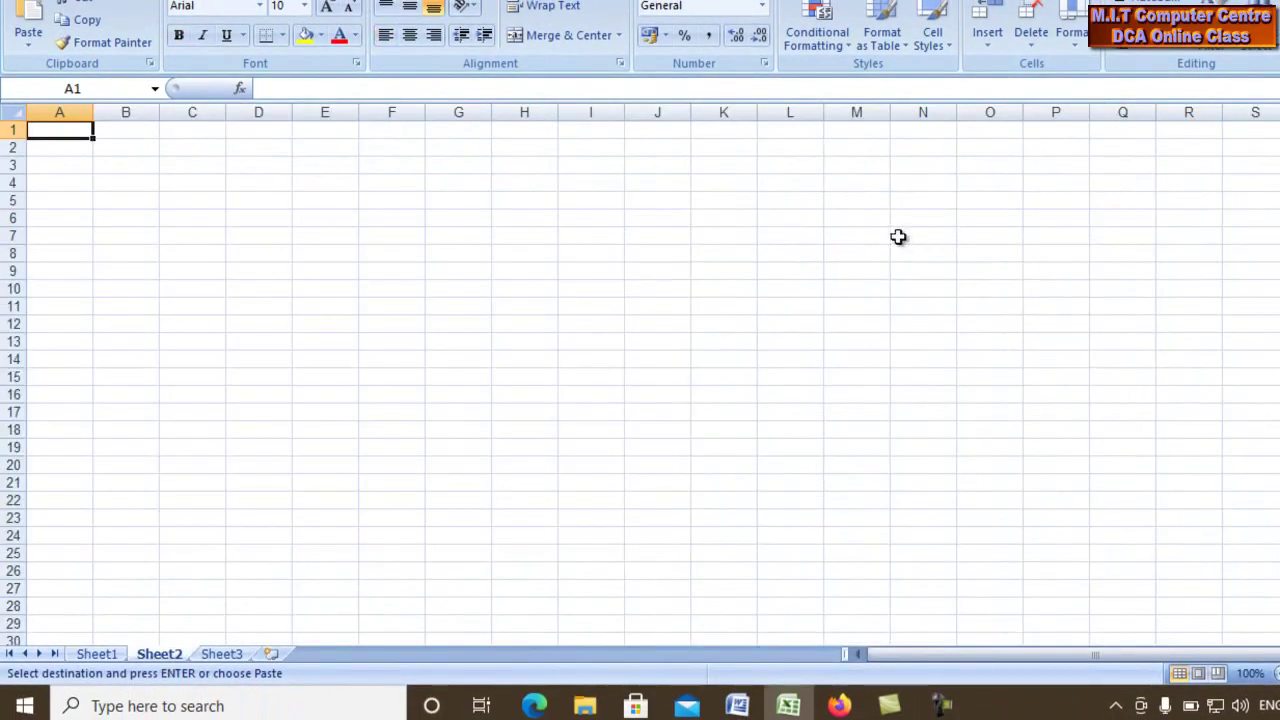
{"action": "left_click", "coordinate": [857, 252]}
{"action": "key", "text": "ctrl+v"}
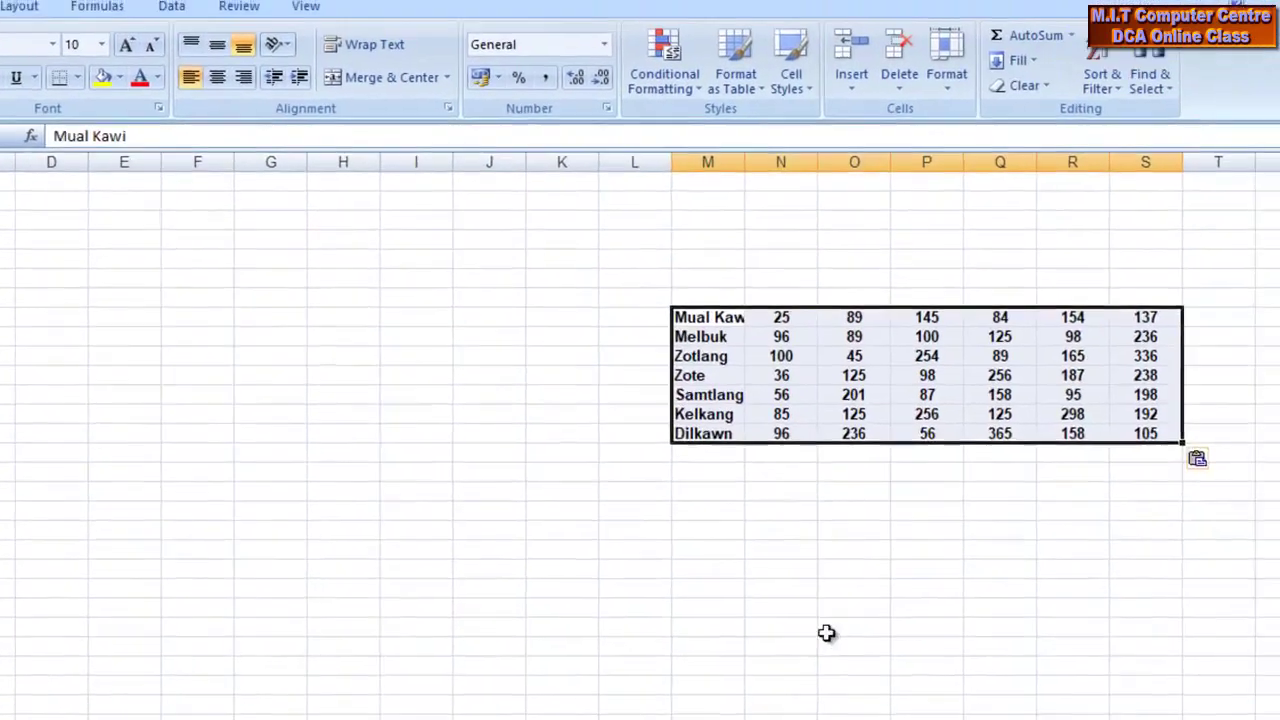
{"action": "left_click", "coordinate": [920, 327]}
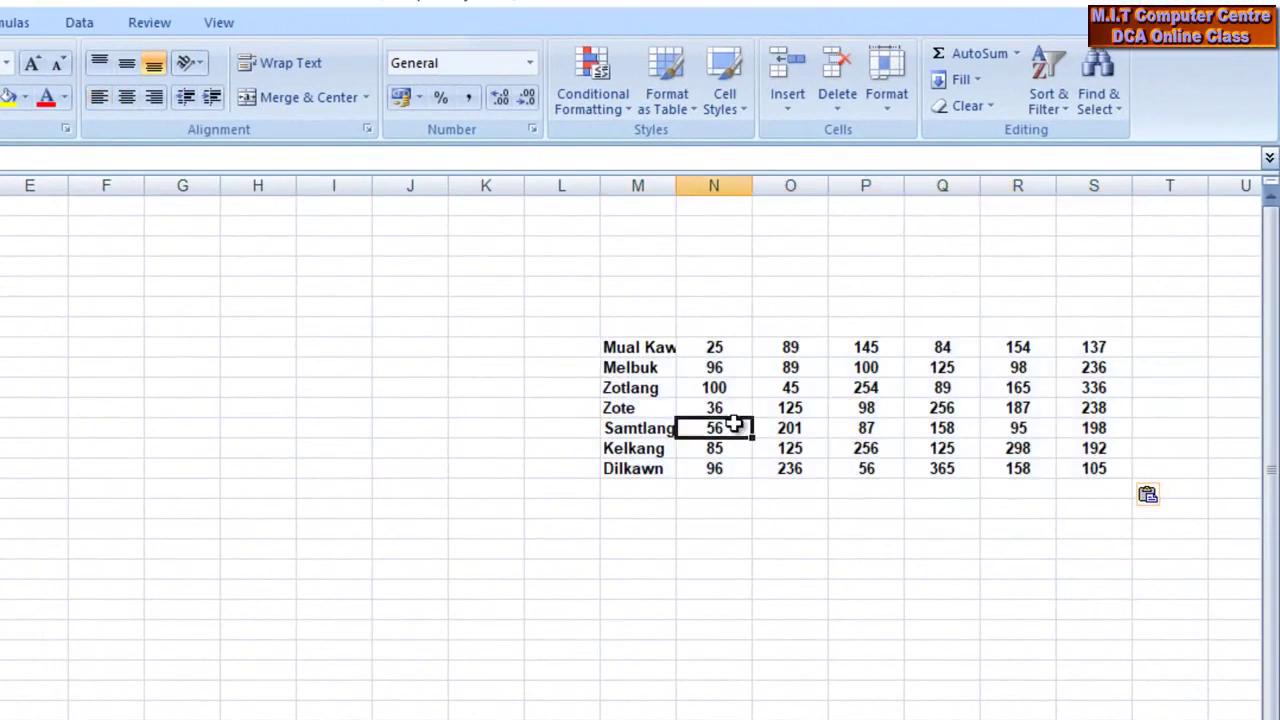
{"action": "left_click", "coordinate": [595, 350]}
{"action": "left_click", "coordinate": [591, 286]}
{"action": "left_click", "coordinate": [790, 326]}
{"action": "left_click", "coordinate": [840, 444]}
{"action": "left_click", "coordinate": [874, 566]}
Insert a 2-D stacked area chart from the data in M8:S14 and move it to the empty area left of the table.
{"action": "left_click_drag", "start_coordinate": [648, 346], "coordinate": [1077, 471]}
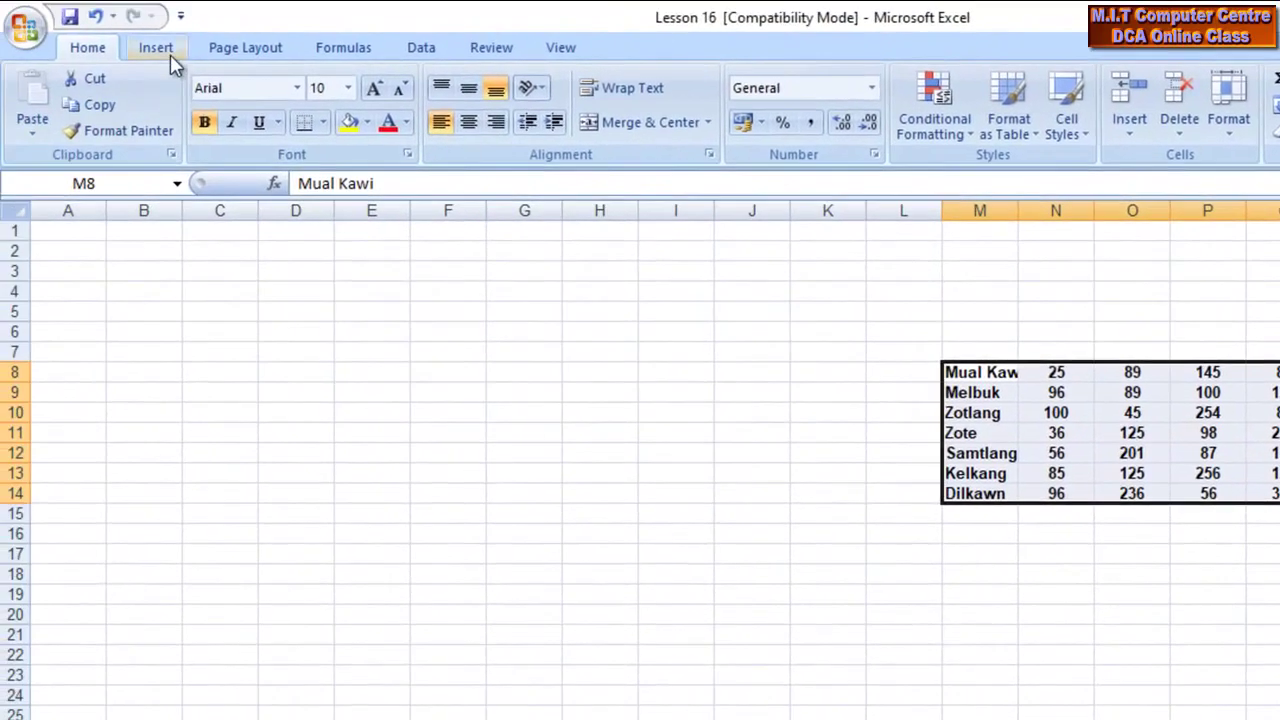
{"action": "left_click", "coordinate": [170, 54]}
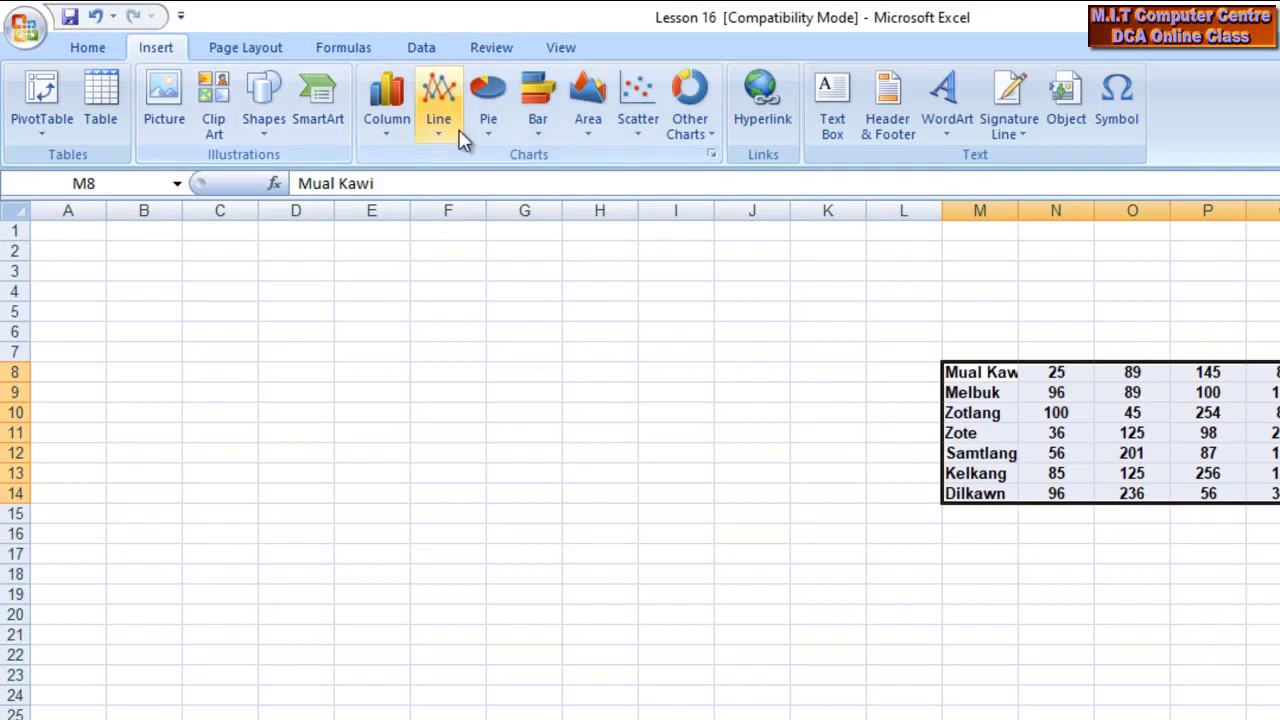
{"action": "left_click", "coordinate": [590, 120]}
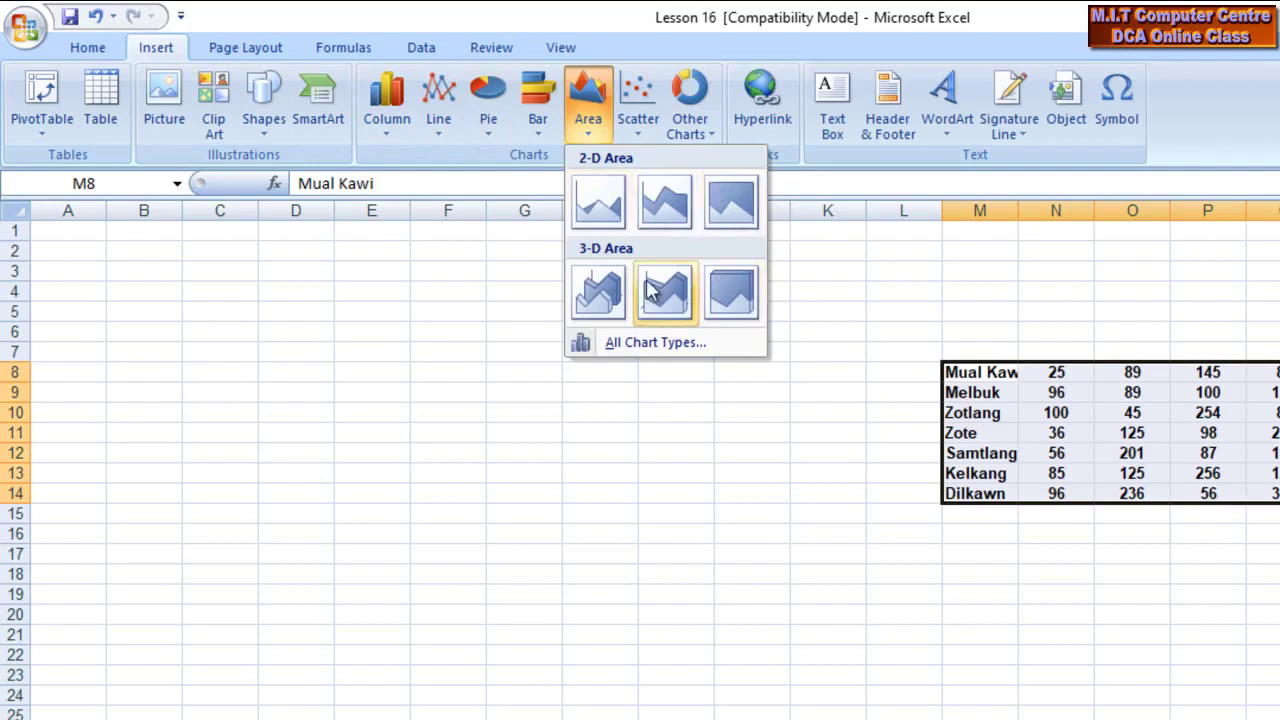
{"action": "left_click", "coordinate": [672, 205]}
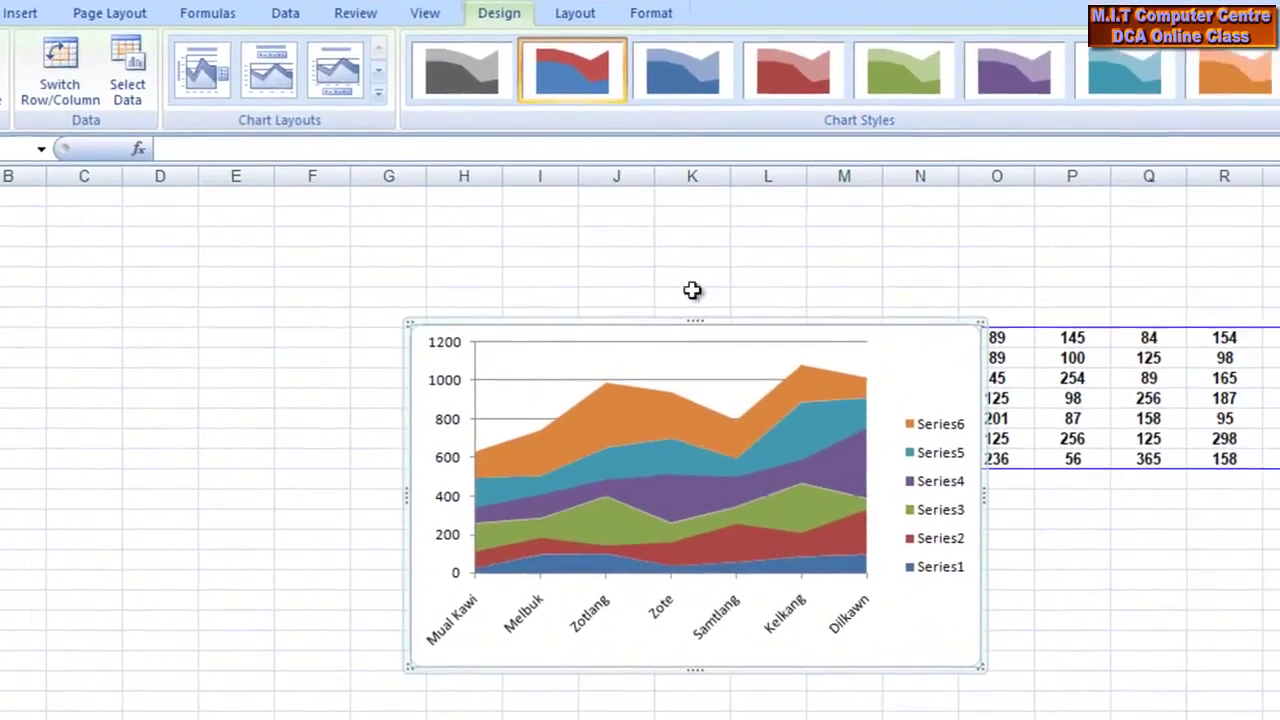
{"action": "left_click_drag", "start_coordinate": [1002, 357], "coordinate": [874, 354]}
{"action": "left_click_drag", "start_coordinate": [603, 284], "coordinate": [511, 214]}
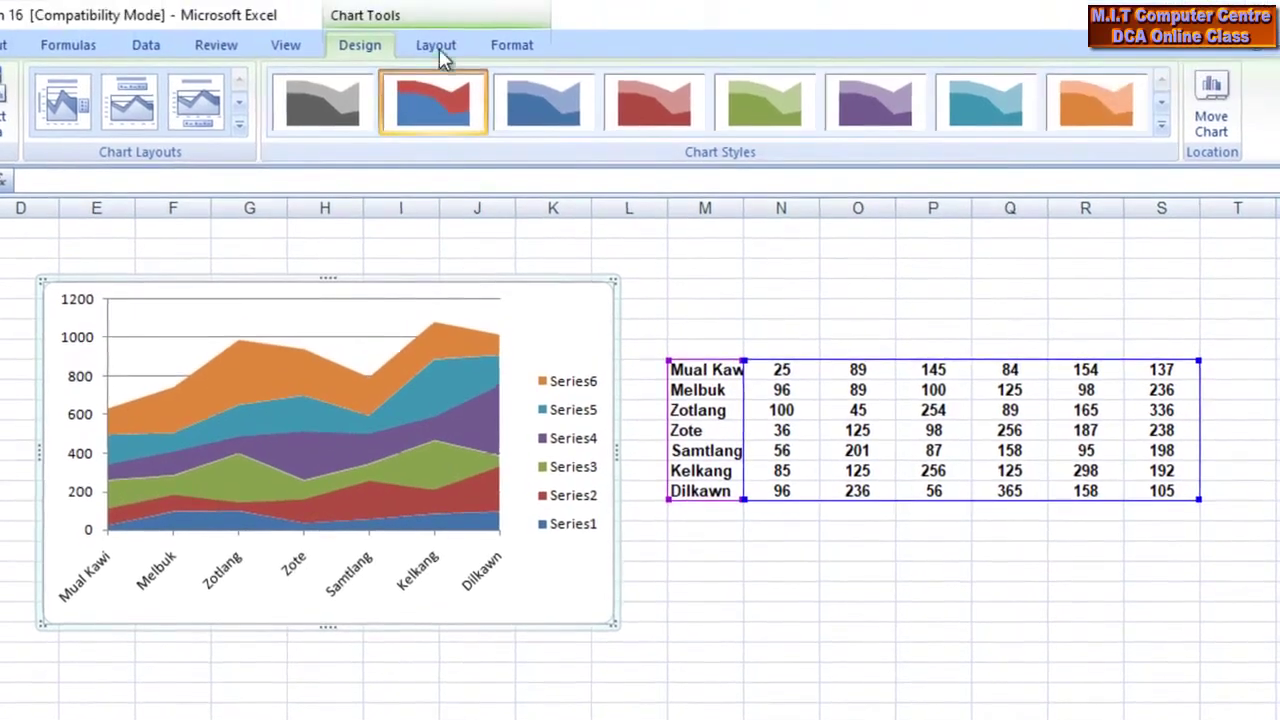
Add data labels showing the values to all series of the area chart.
{"action": "left_click", "coordinate": [440, 50]}
{"action": "left_click", "coordinate": [264, 130]}
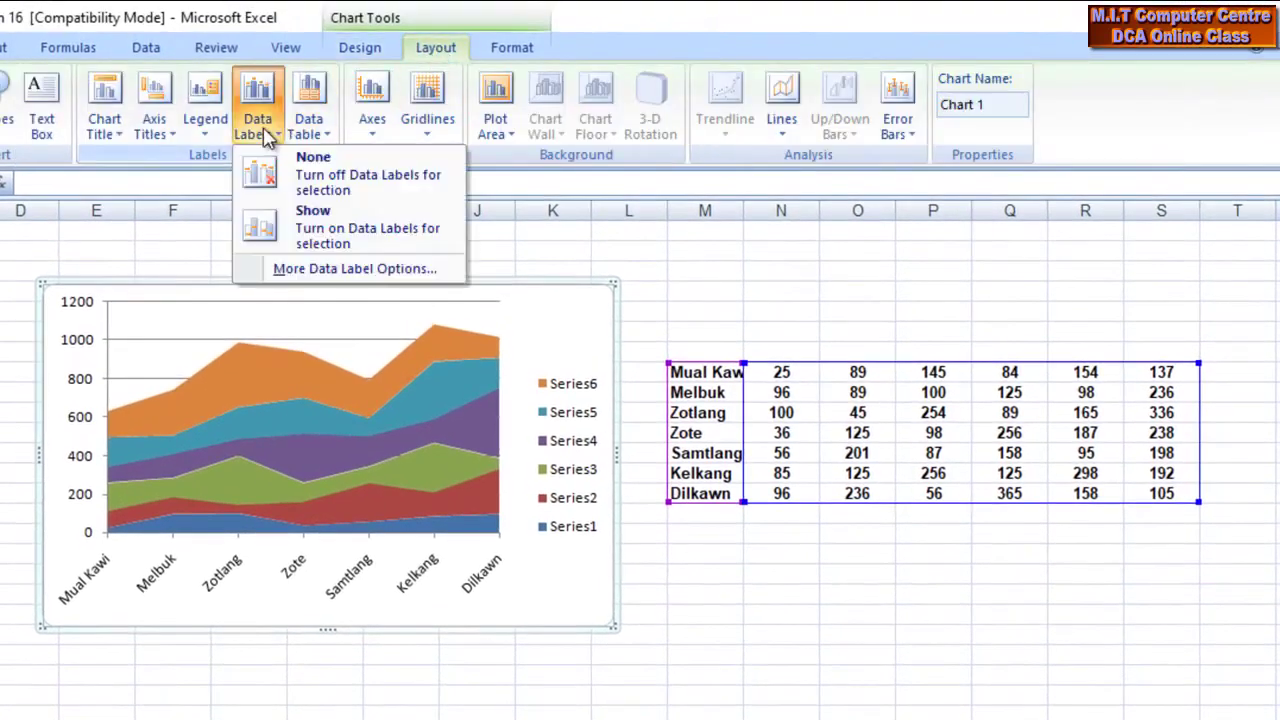
{"action": "left_click", "coordinate": [355, 269]}
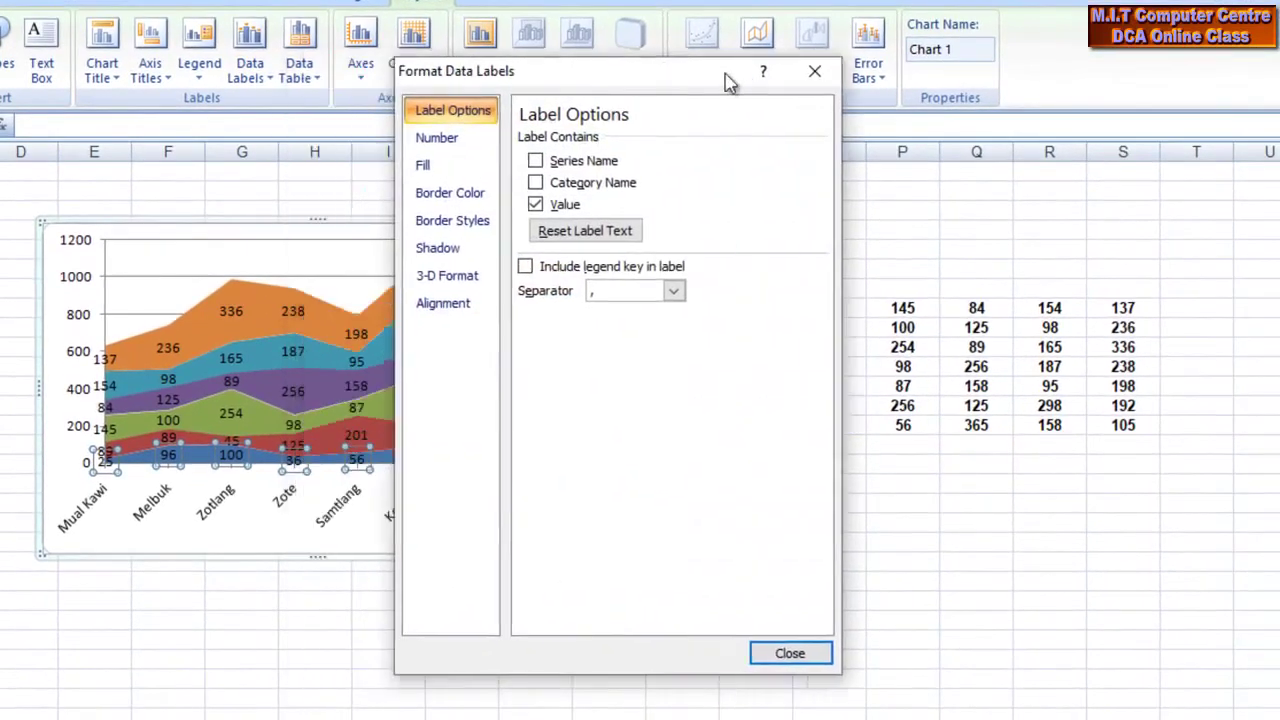
{"action": "left_click_drag", "start_coordinate": [728, 78], "coordinate": [1085, 82]}
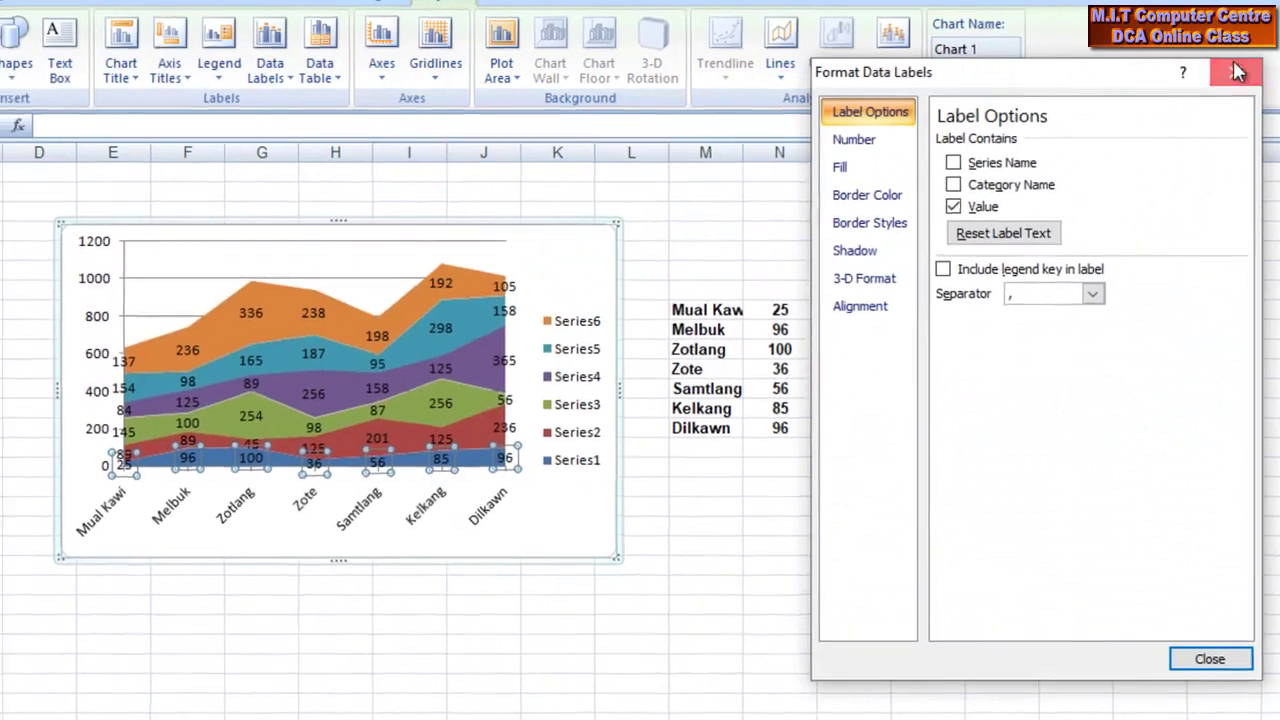
{"action": "left_click", "coordinate": [1207, 72]}
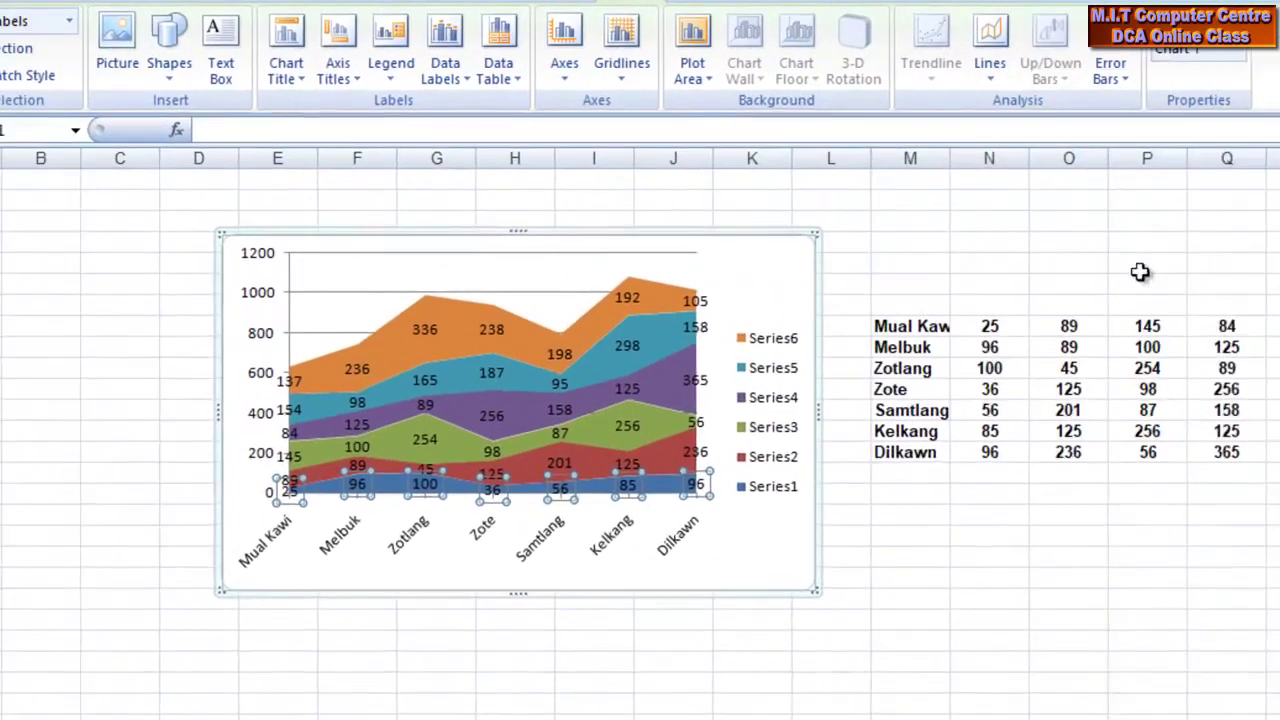
Fill the Series6 area with light gray and give it a black outline.
{"action": "left_click", "coordinate": [424, 344]}
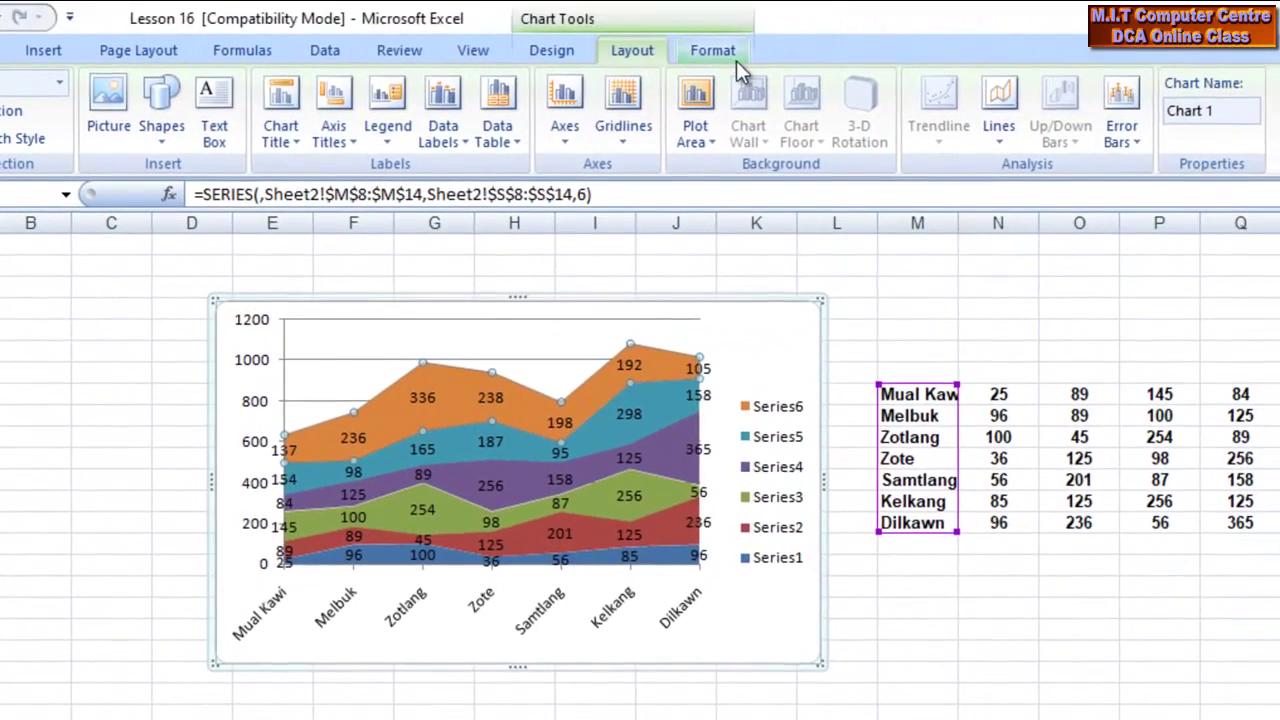
{"action": "left_click", "coordinate": [730, 58]}
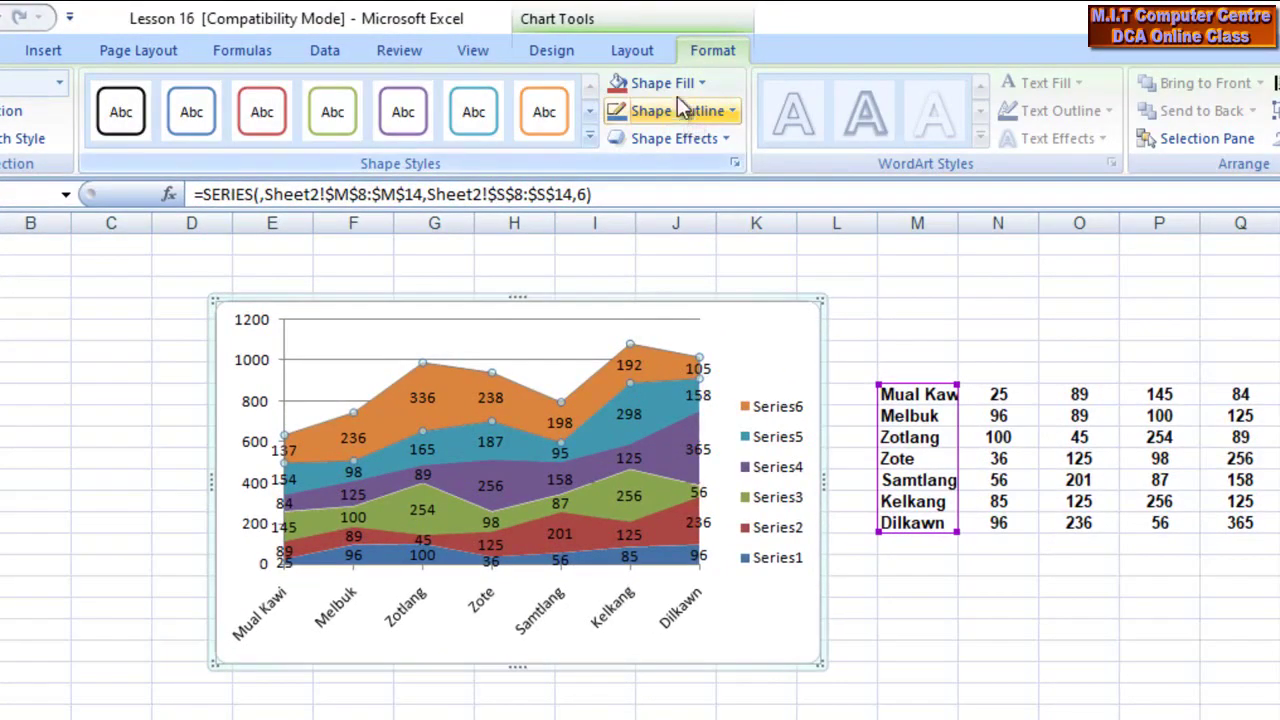
{"action": "left_click", "coordinate": [668, 84]}
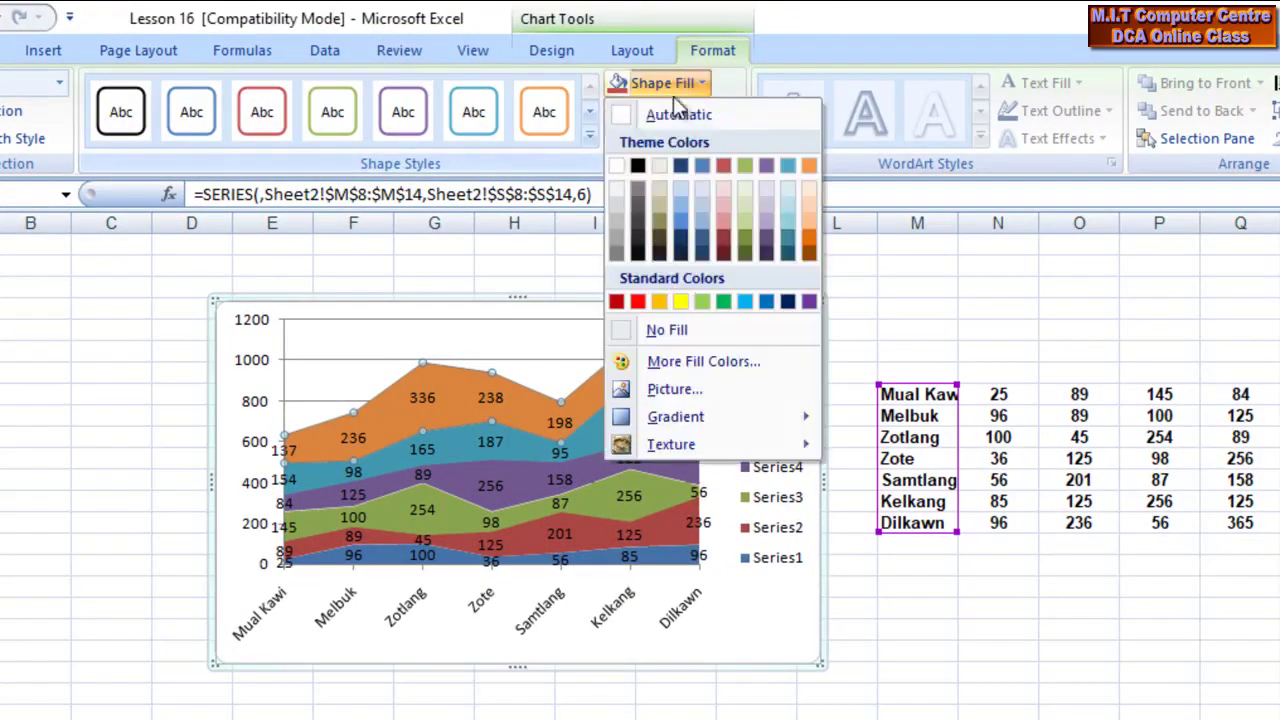
{"action": "left_click", "coordinate": [622, 226]}
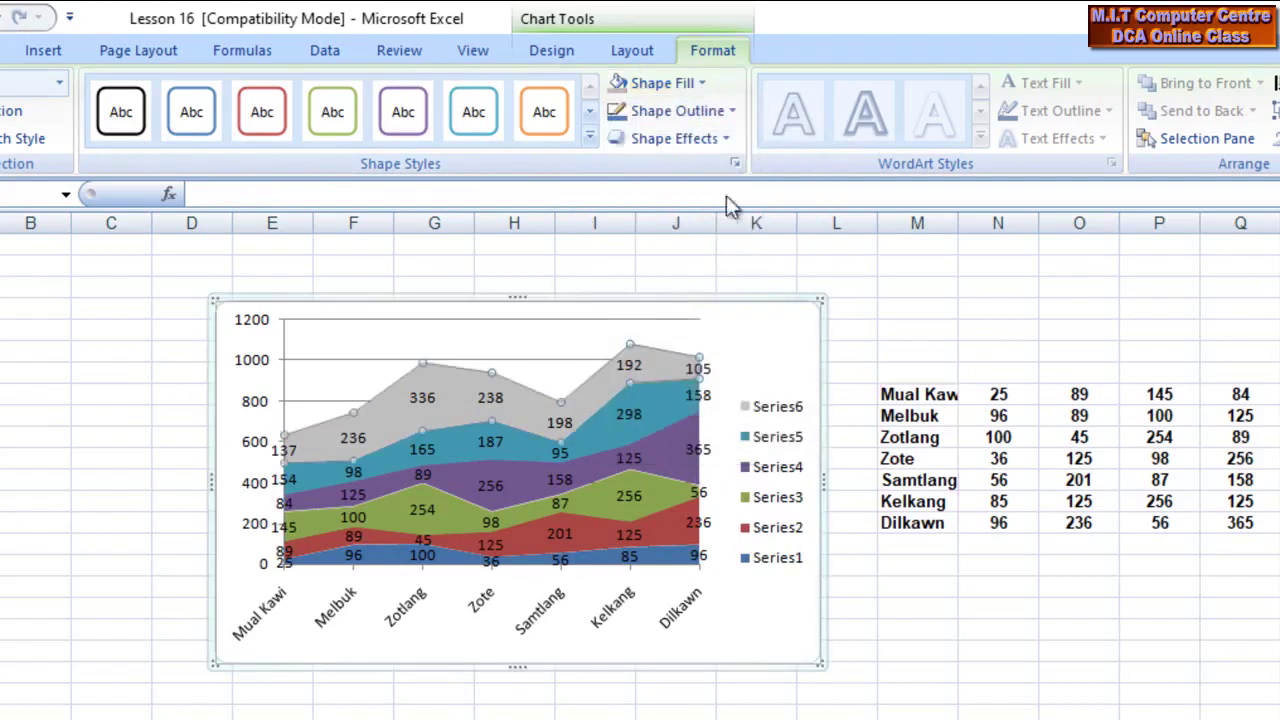
{"action": "left_click", "coordinate": [692, 113]}
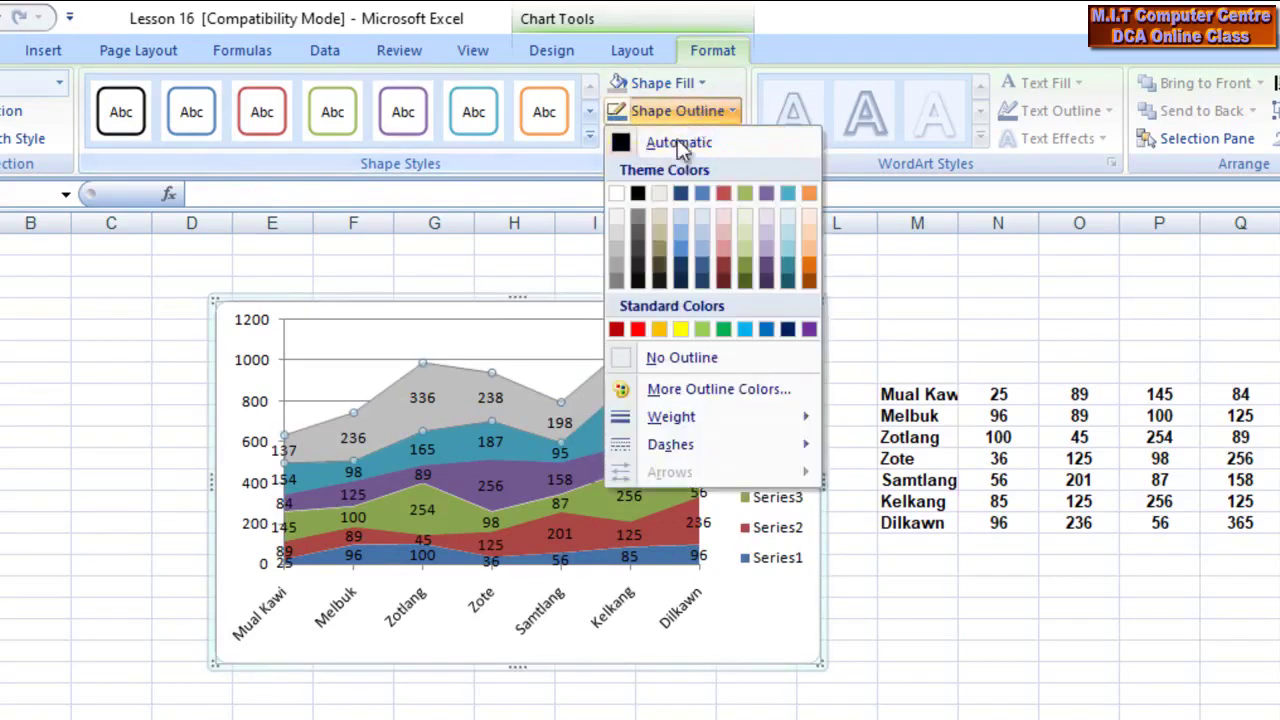
{"action": "left_click", "coordinate": [639, 196]}
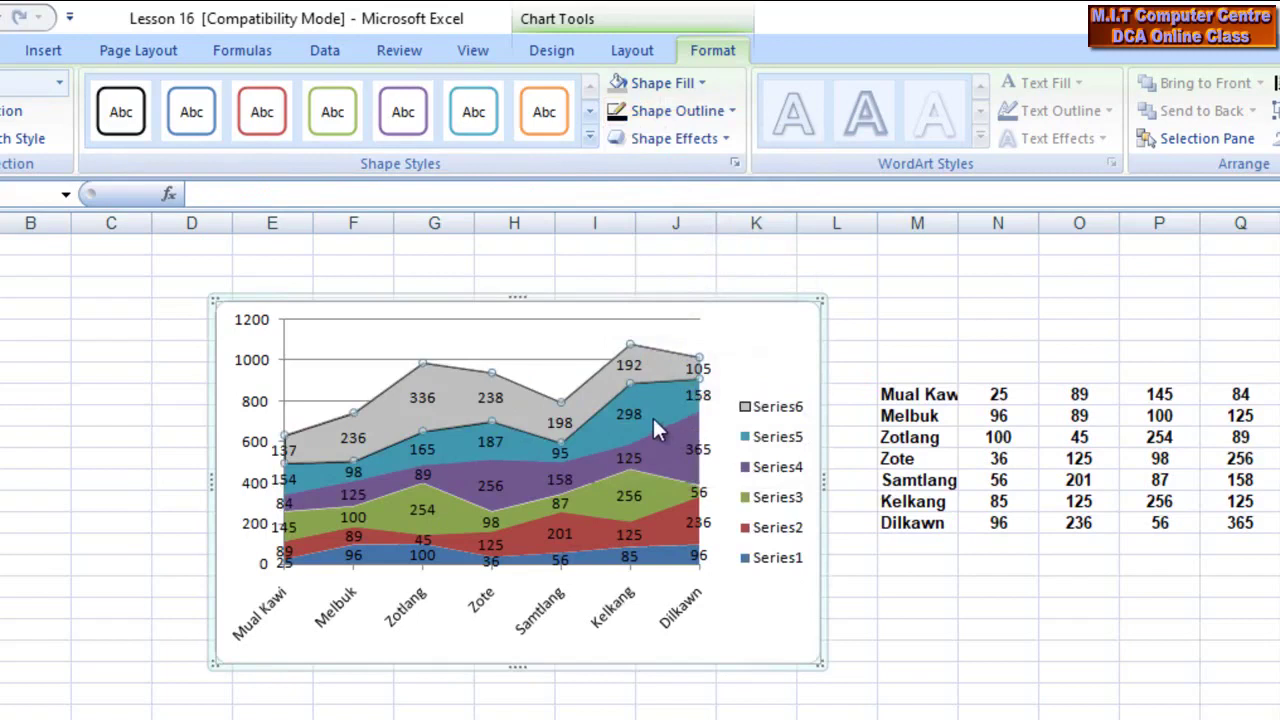
Fill the Series5 area with the brown woven mat texture.
{"action": "left_click", "coordinate": [652, 415]}
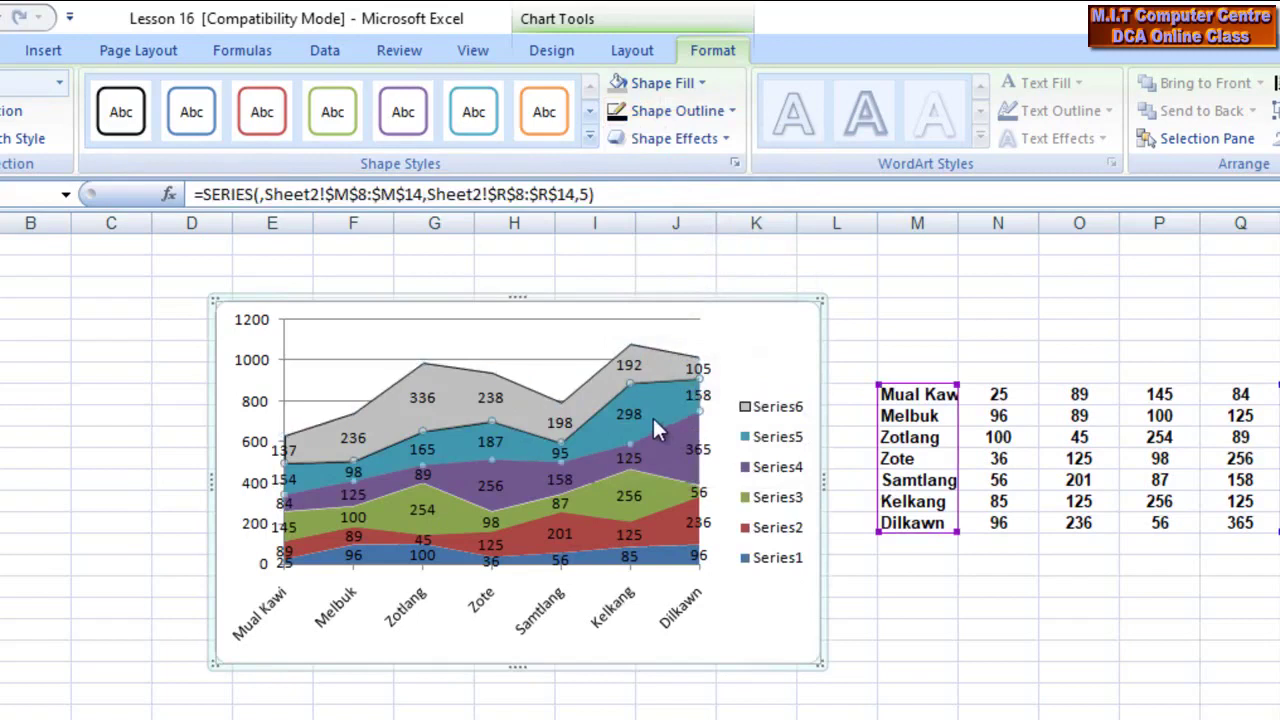
{"action": "left_click", "coordinate": [704, 83]}
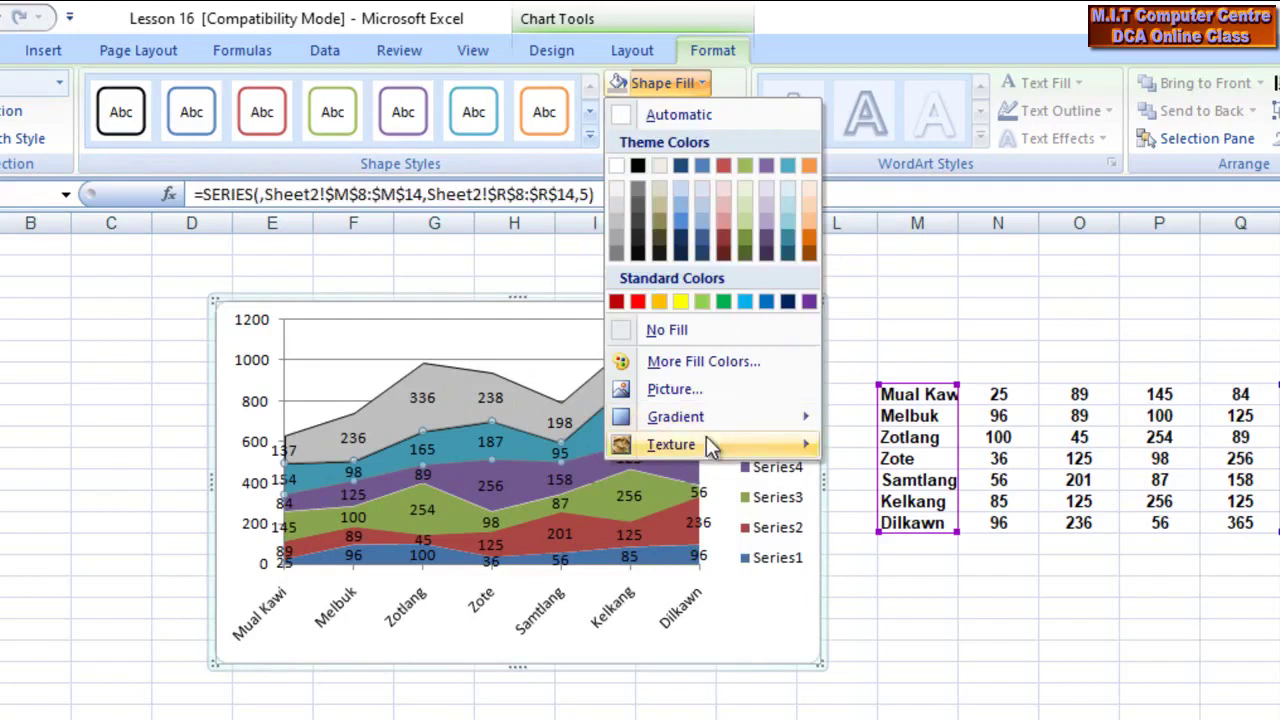
{"action": "mouse_move", "coordinate": [706, 440]}
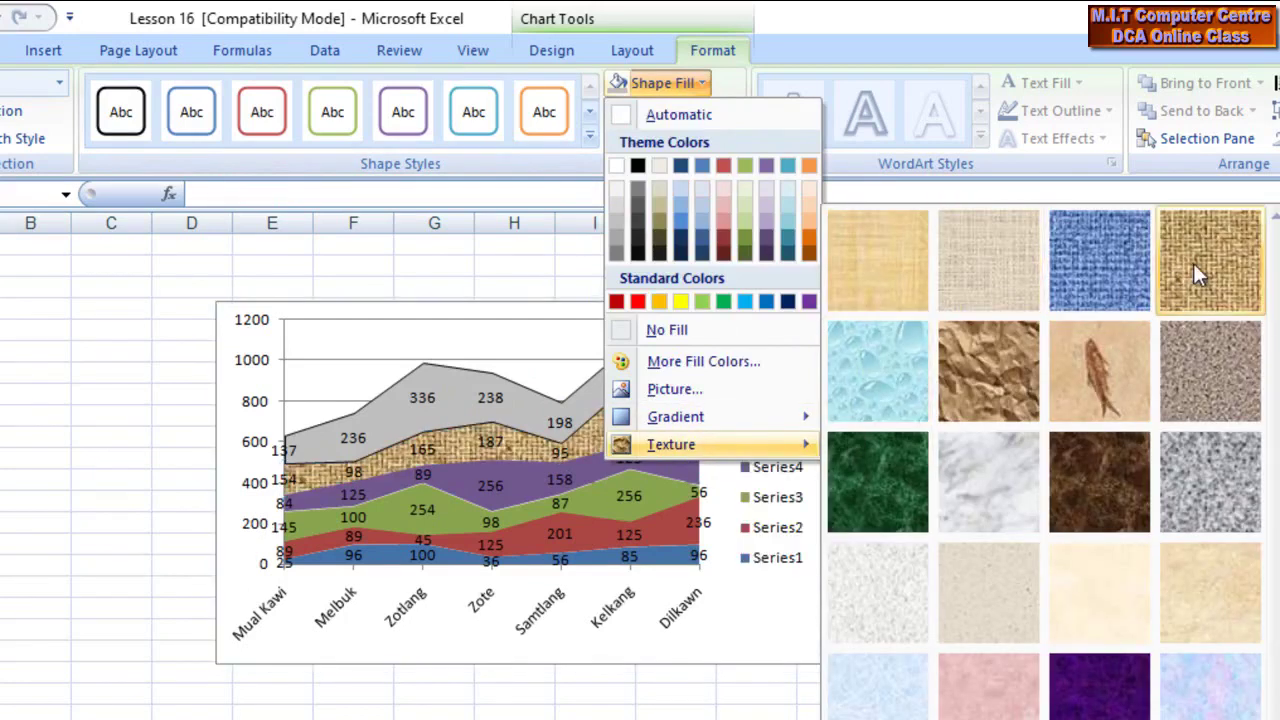
{"action": "left_click", "coordinate": [1193, 263]}
Apply a gradient fill with the yellow-to-dark-red Fire preset to the Series4 area.
{"action": "left_click", "coordinate": [658, 452]}
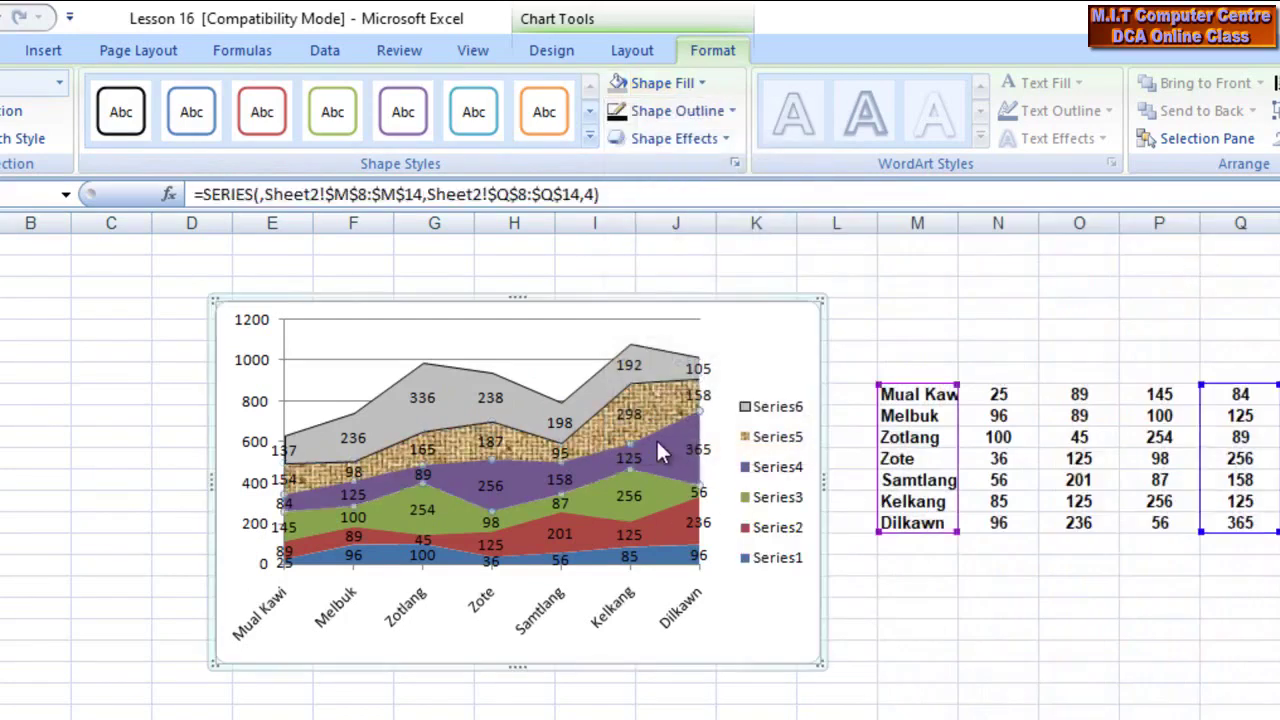
{"action": "left_click", "coordinate": [714, 110]}
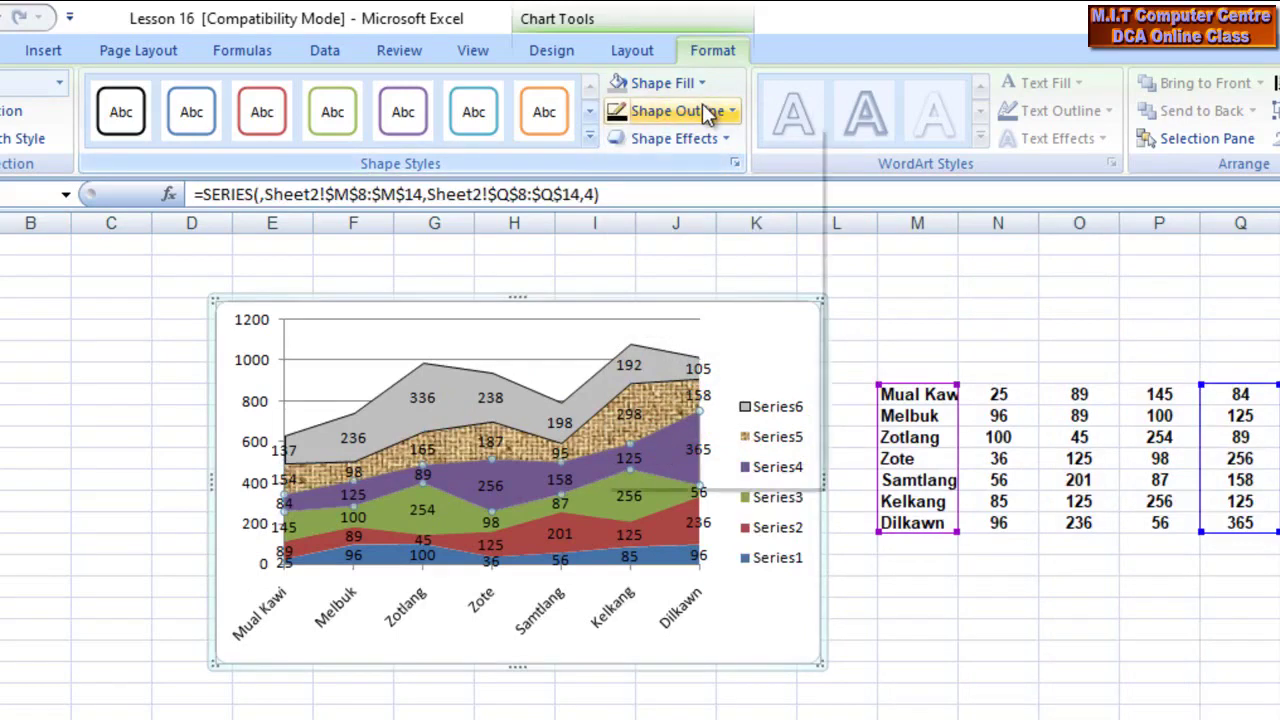
{"action": "left_click", "coordinate": [682, 86]}
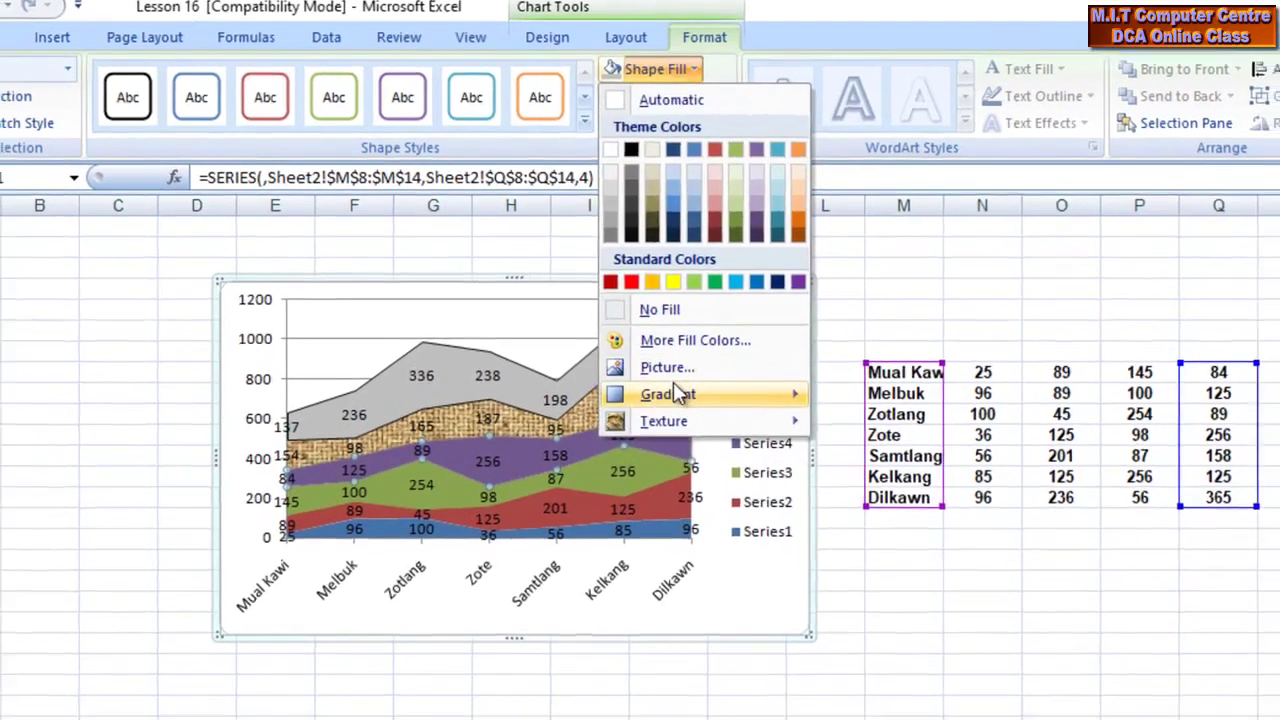
{"action": "mouse_move", "coordinate": [815, 417]}
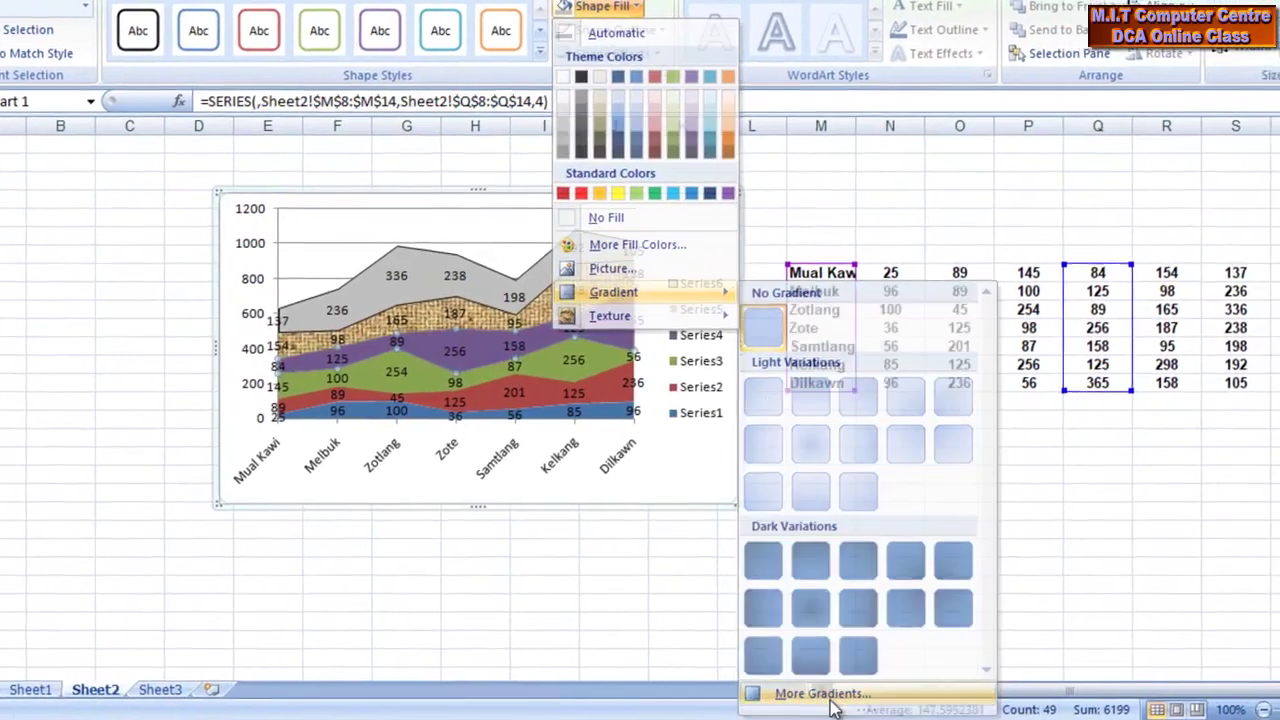
{"action": "left_click", "coordinate": [848, 703]}
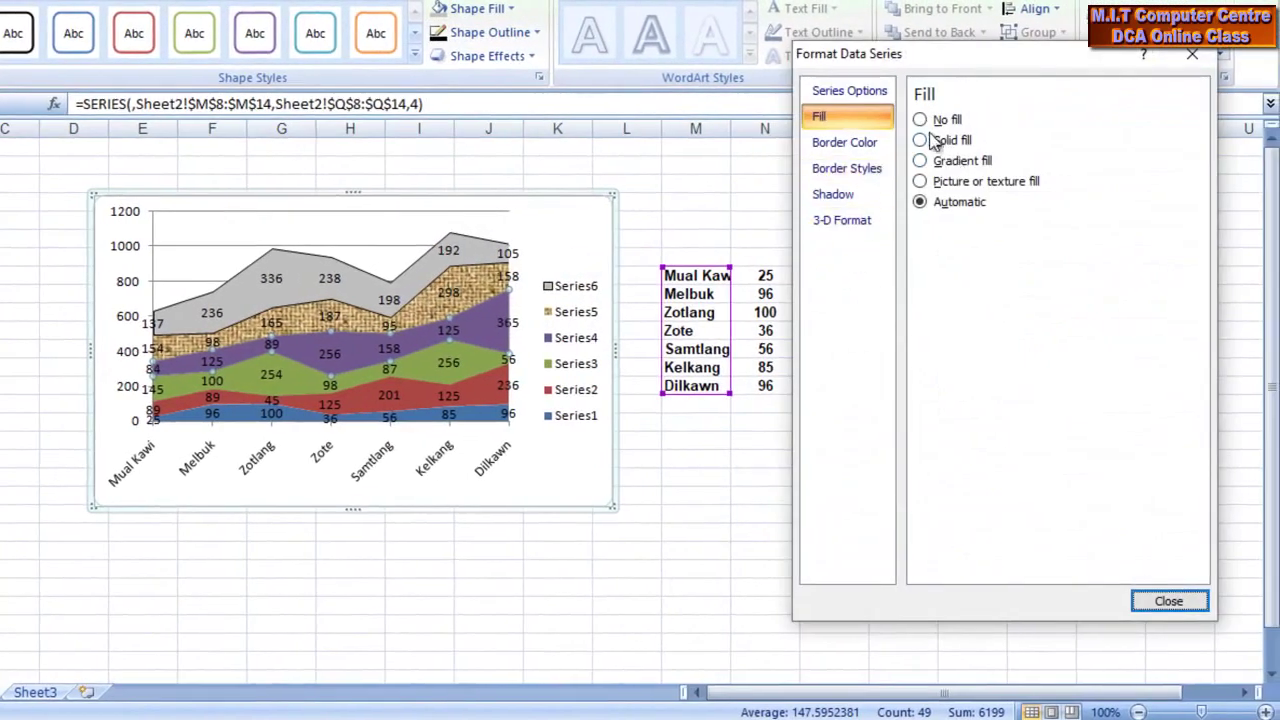
{"action": "left_click", "coordinate": [921, 141]}
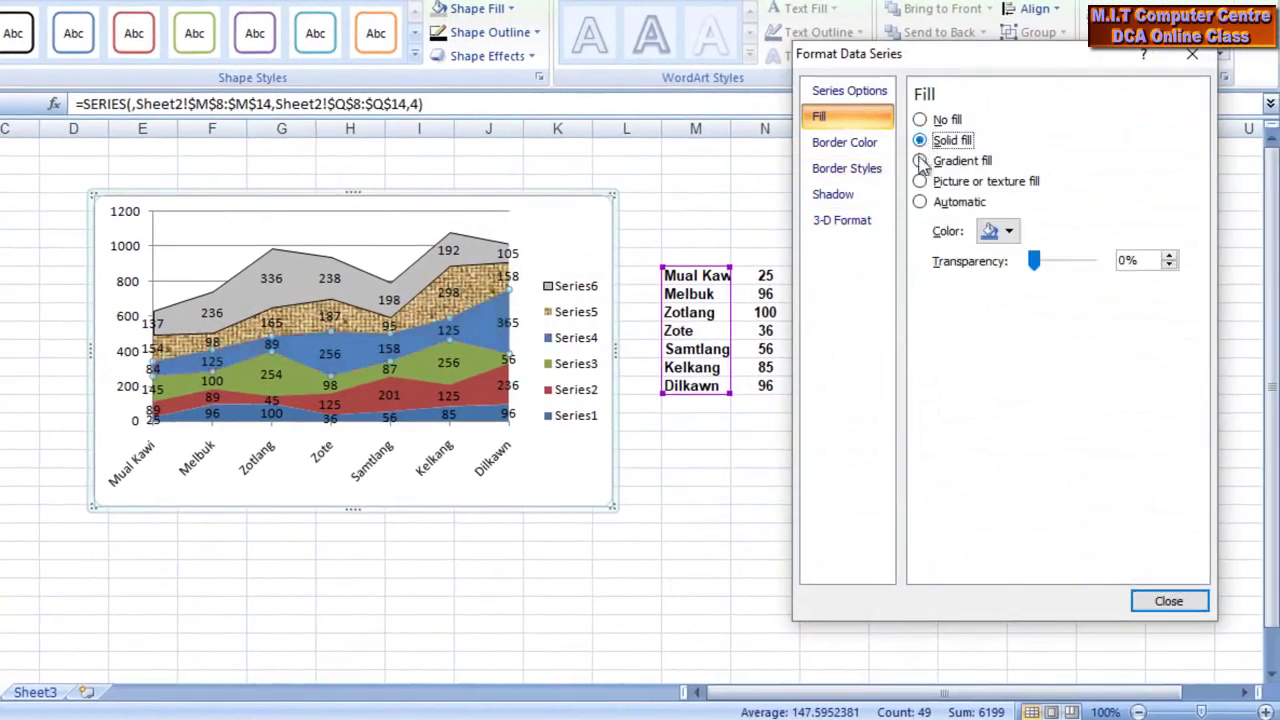
{"action": "left_click", "coordinate": [1008, 231]}
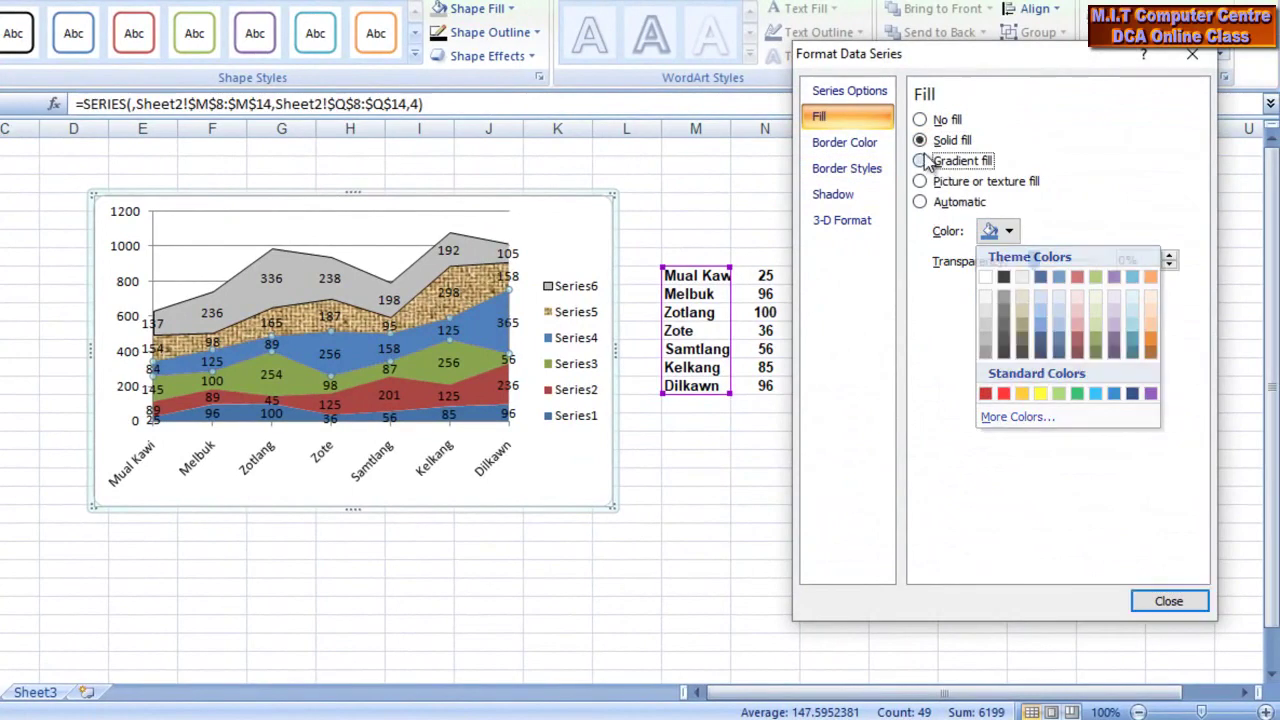
{"action": "left_click", "coordinate": [920, 161]}
{"action": "left_click", "coordinate": [1048, 233]}
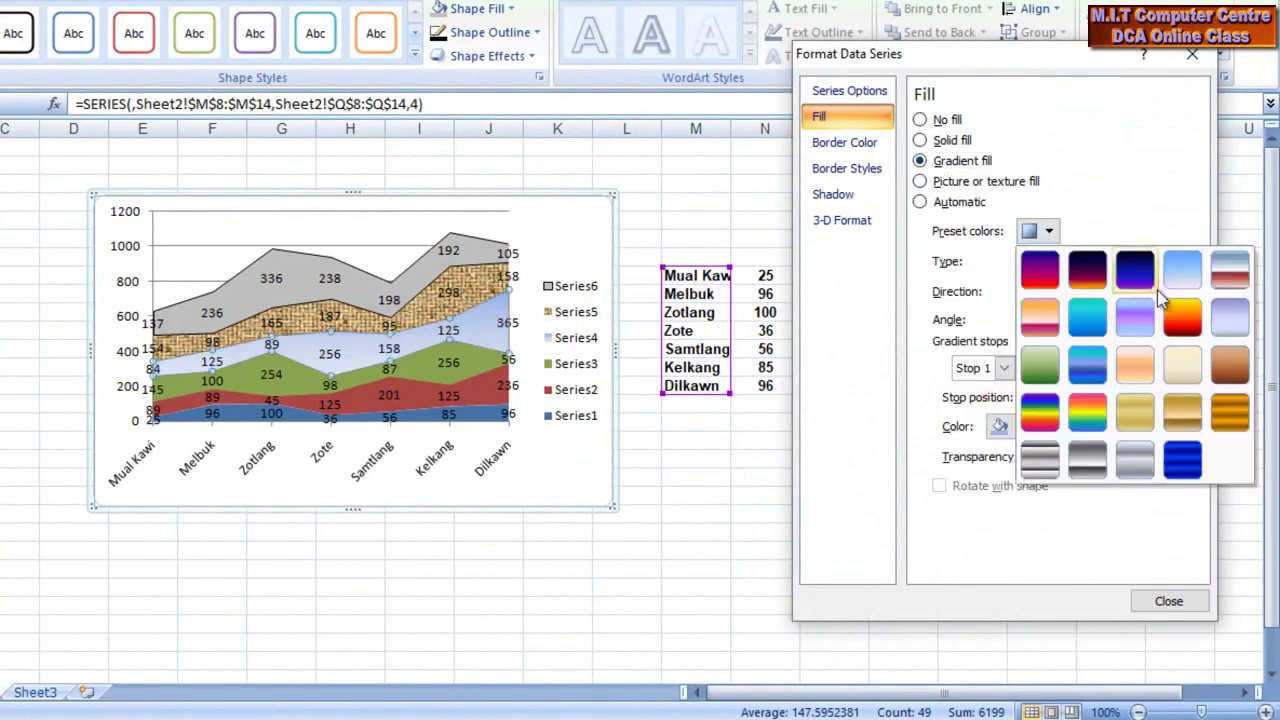
{"action": "left_click", "coordinate": [1188, 318]}
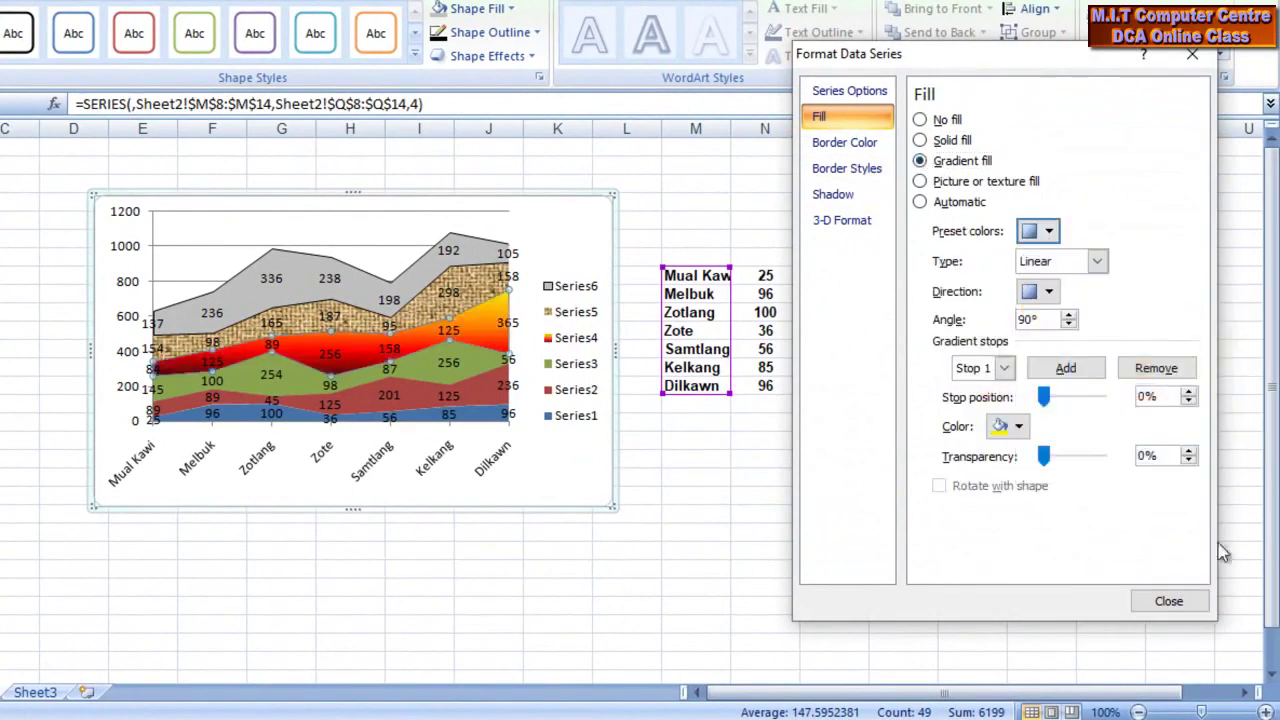
{"action": "left_click", "coordinate": [1166, 604]}
Rotate the Series6 data labels by setting their text direction to Rotate all text 270°.
{"action": "left_click", "coordinate": [560, 502]}
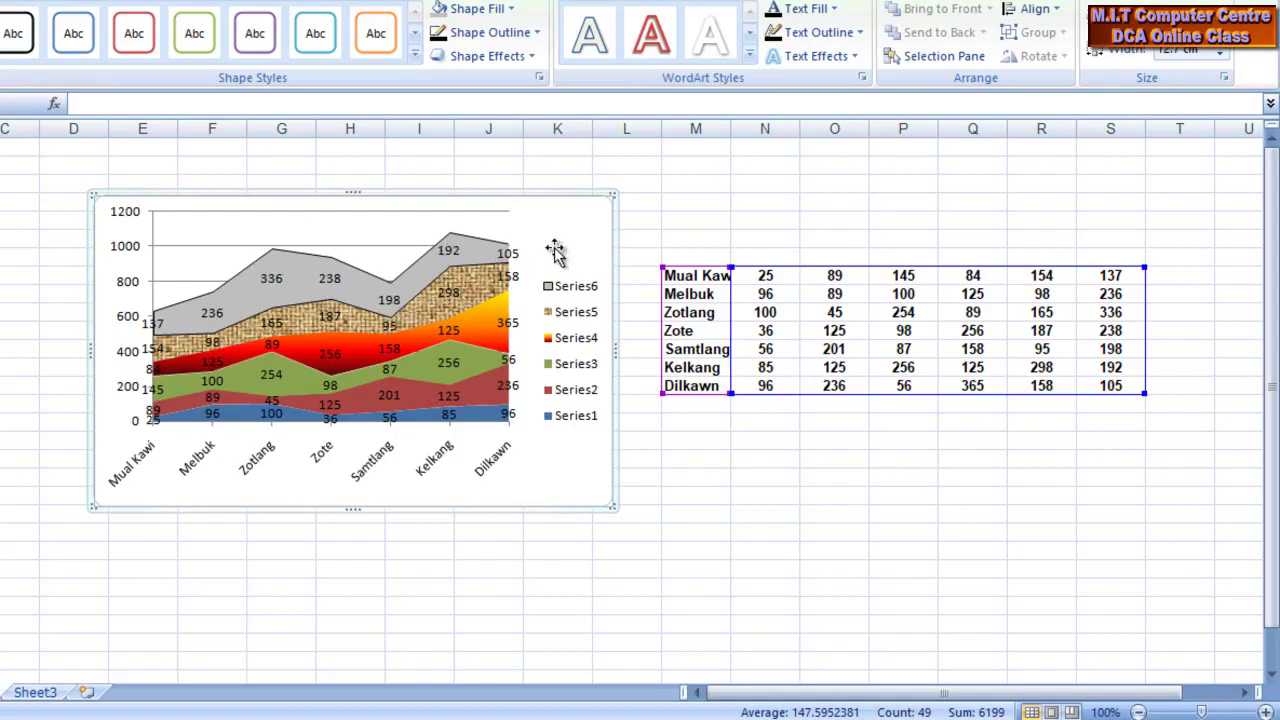
{"action": "left_click", "coordinate": [447, 252]}
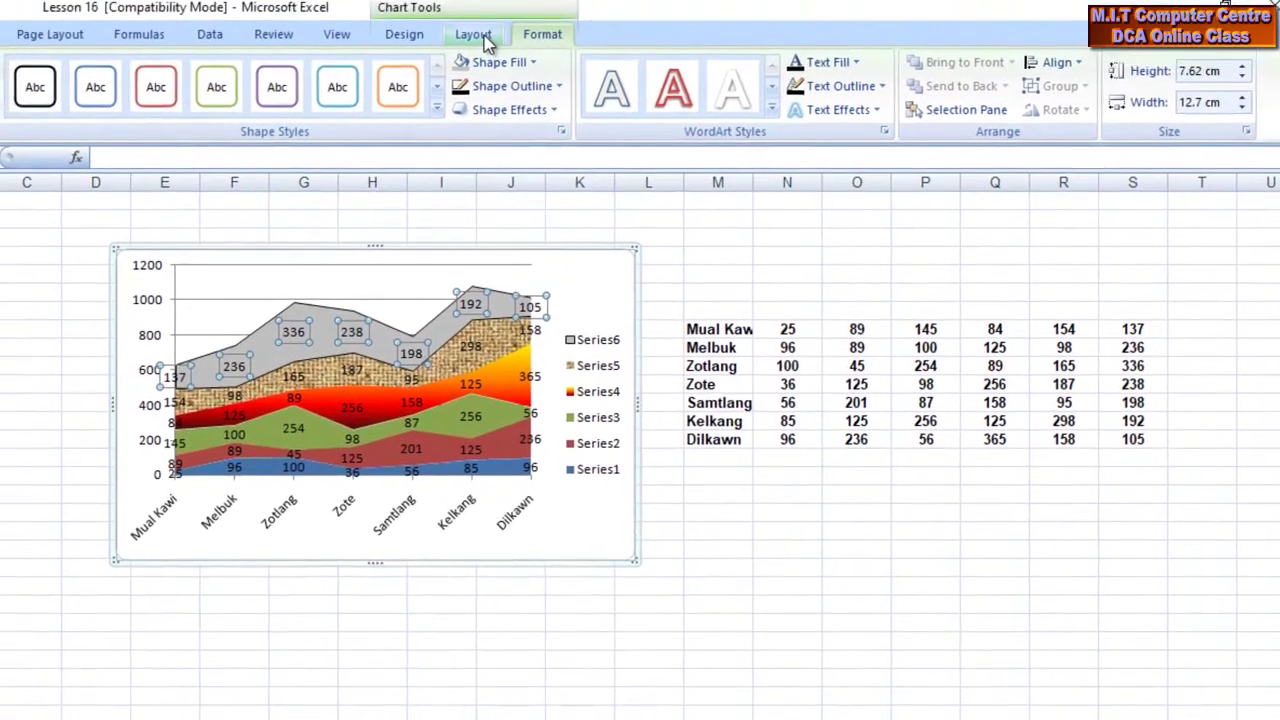
{"action": "left_click", "coordinate": [484, 36]}
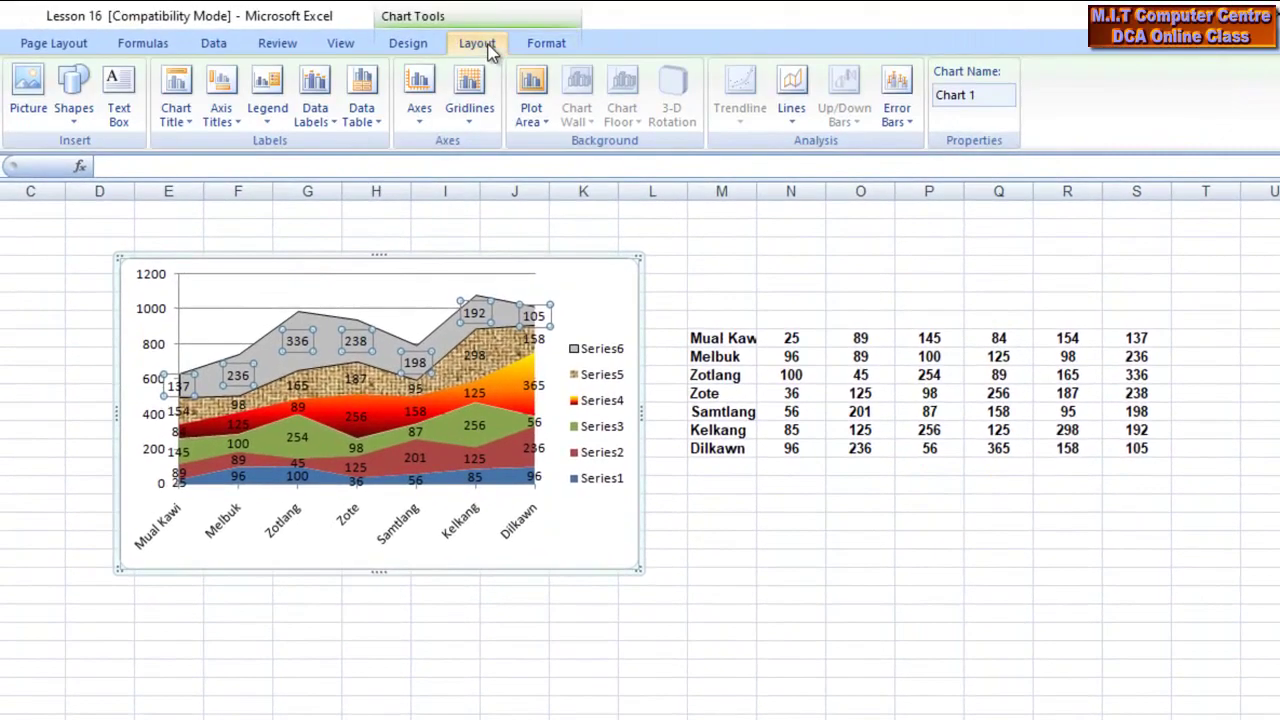
{"action": "left_click", "coordinate": [326, 118]}
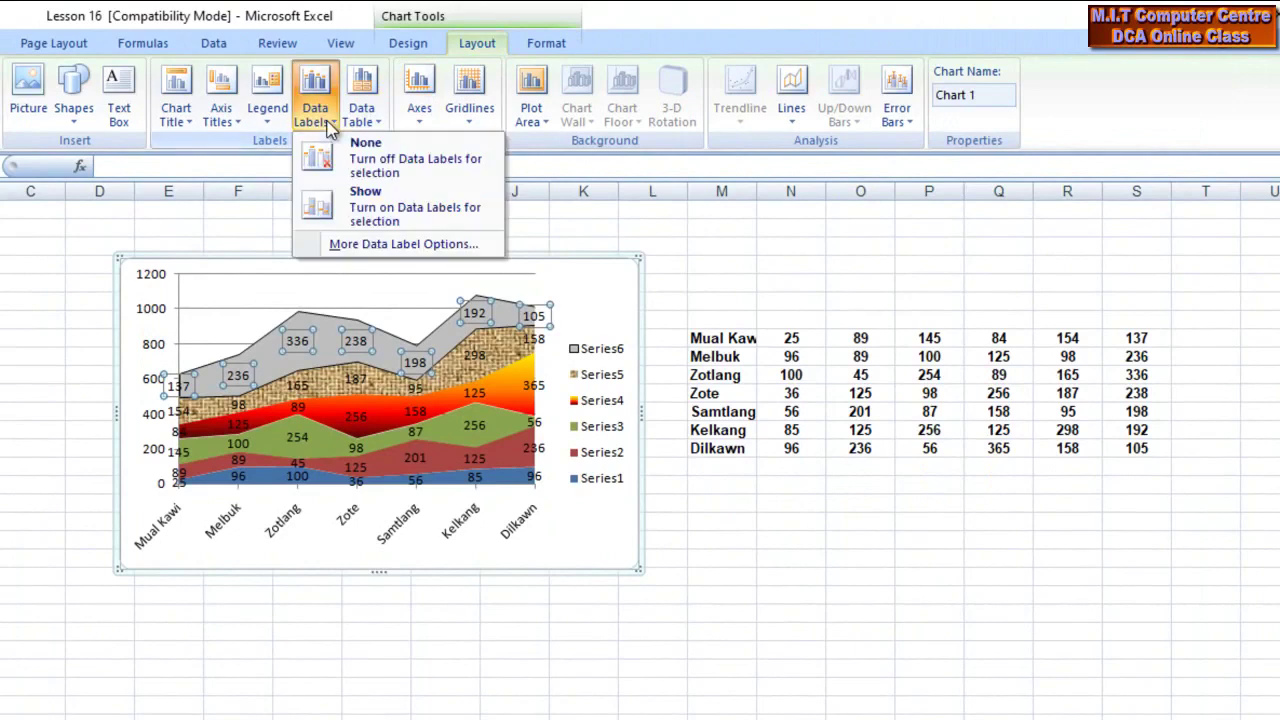
{"action": "left_click", "coordinate": [410, 246]}
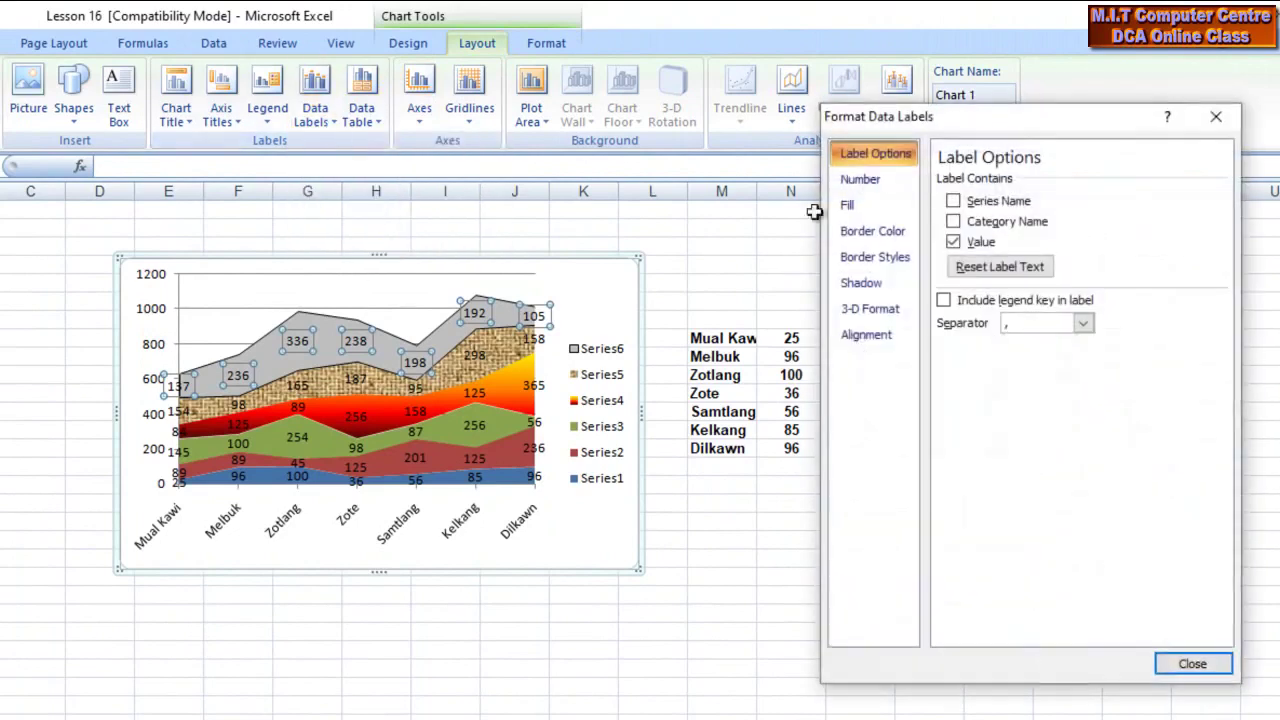
{"action": "left_click_drag", "start_coordinate": [1017, 116], "coordinate": [1048, 121]}
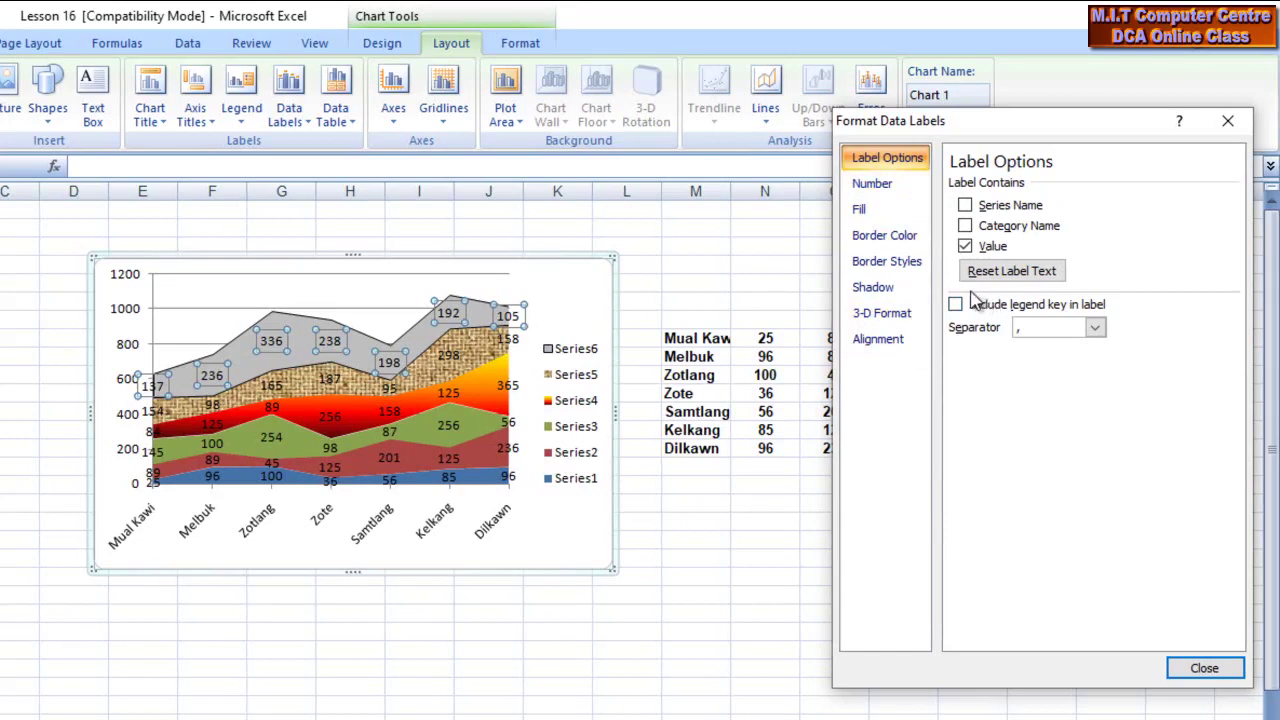
{"action": "left_click", "coordinate": [880, 345]}
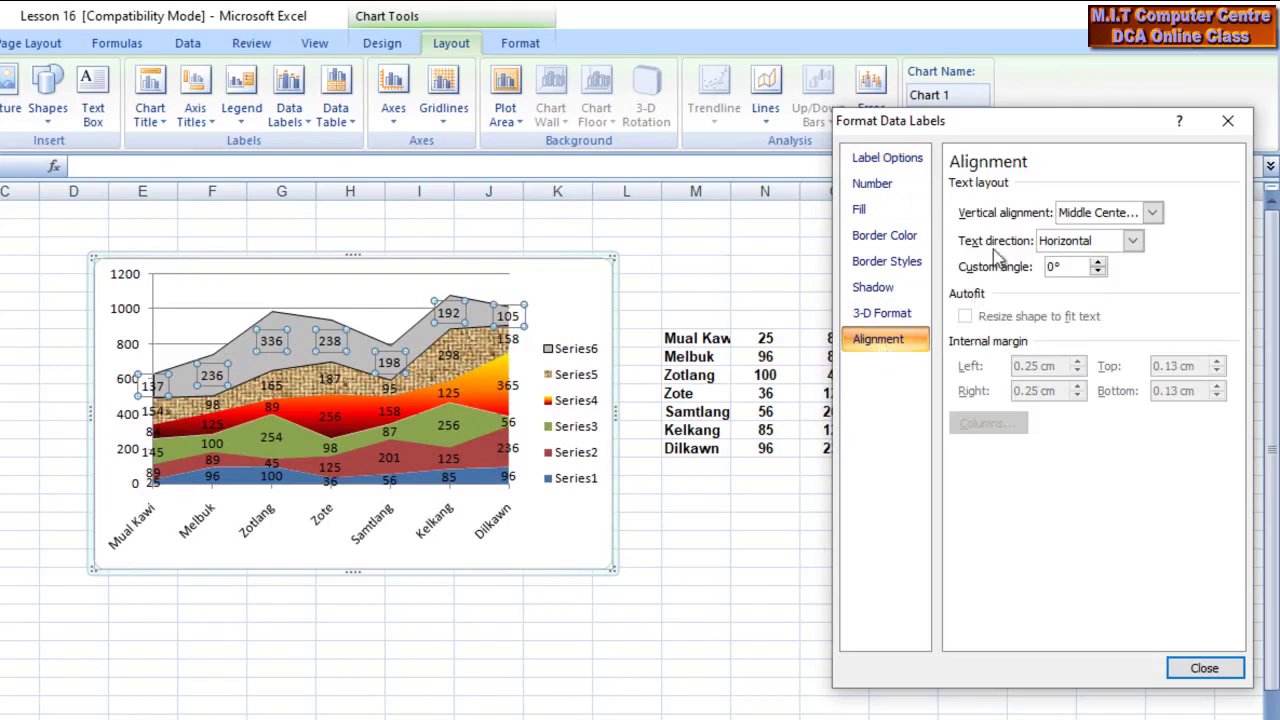
{"action": "left_click", "coordinate": [1133, 244]}
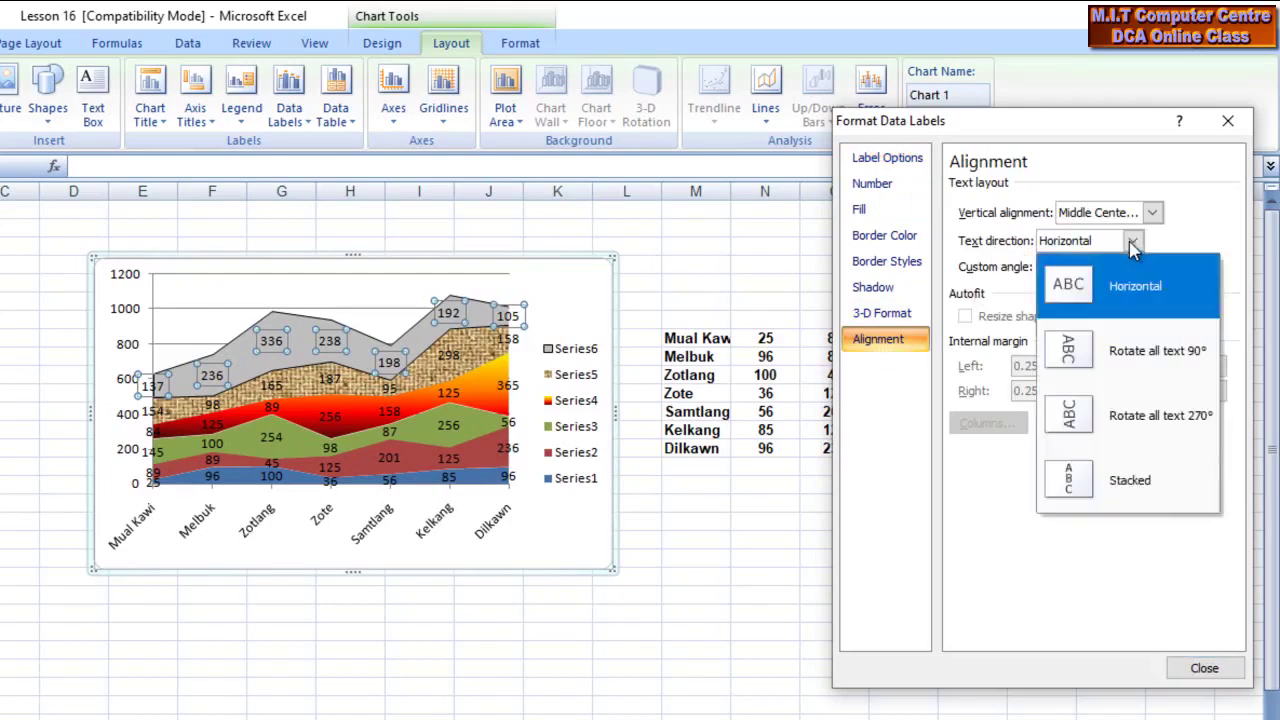
{"action": "left_click", "coordinate": [1113, 416]}
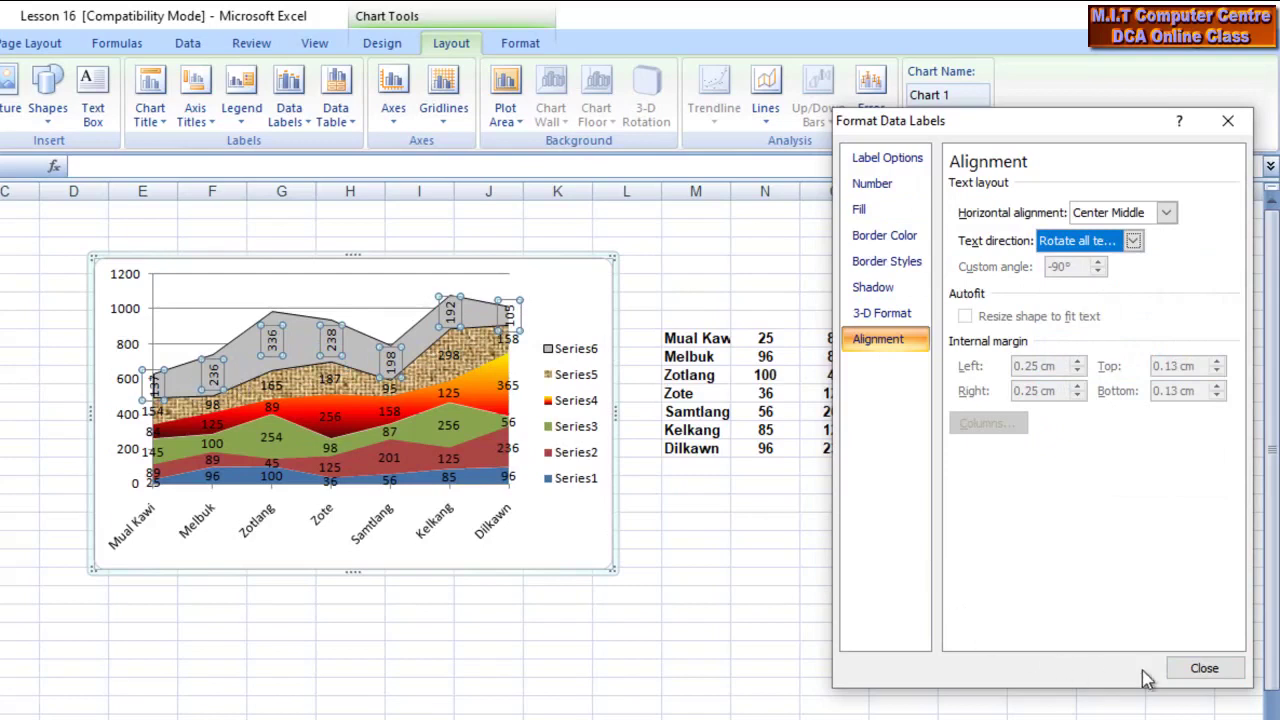
{"action": "left_click", "coordinate": [1187, 667]}
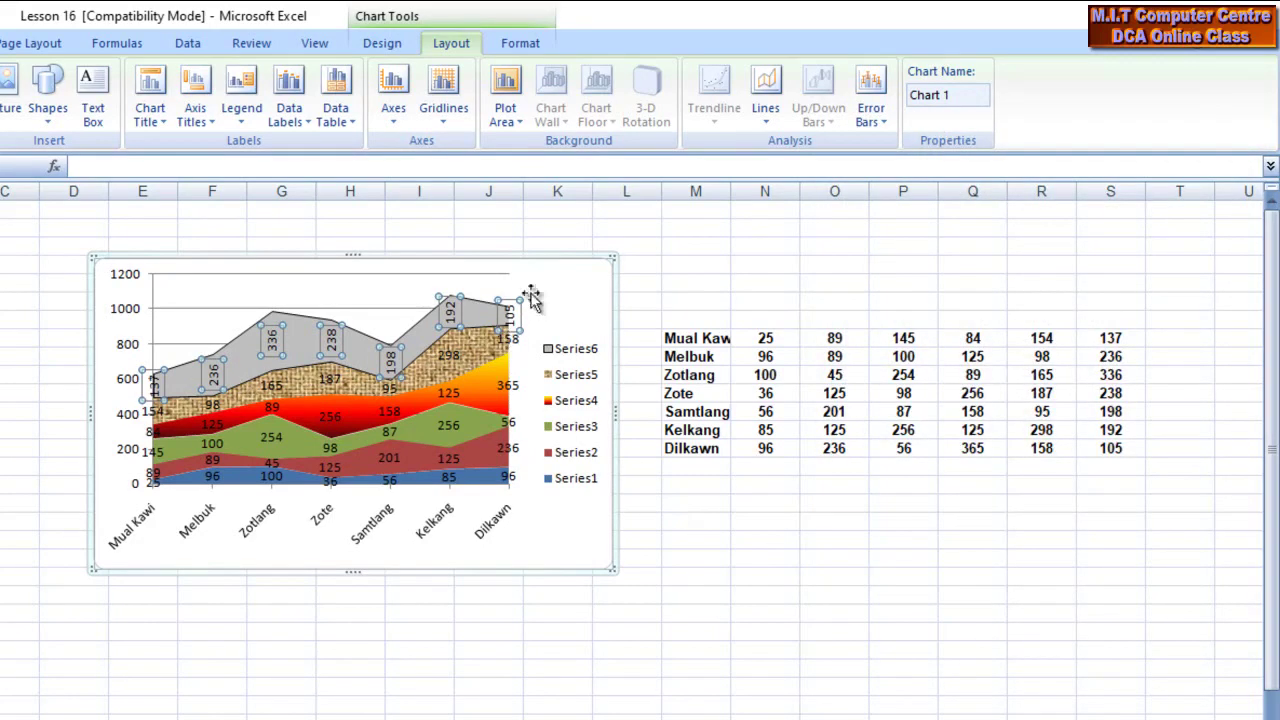
Fill the chart area with the tropical beach picture from the Desktop folder.
{"action": "left_click", "coordinate": [569, 265]}
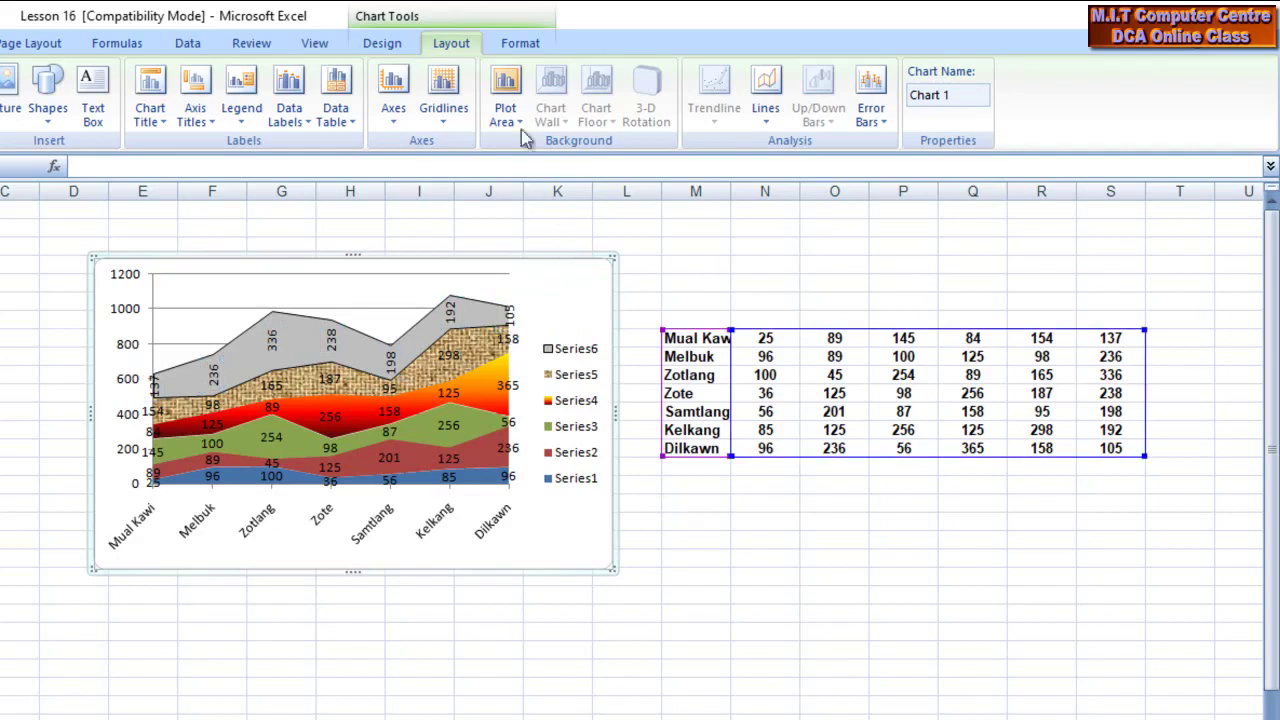
{"action": "left_click", "coordinate": [512, 45]}
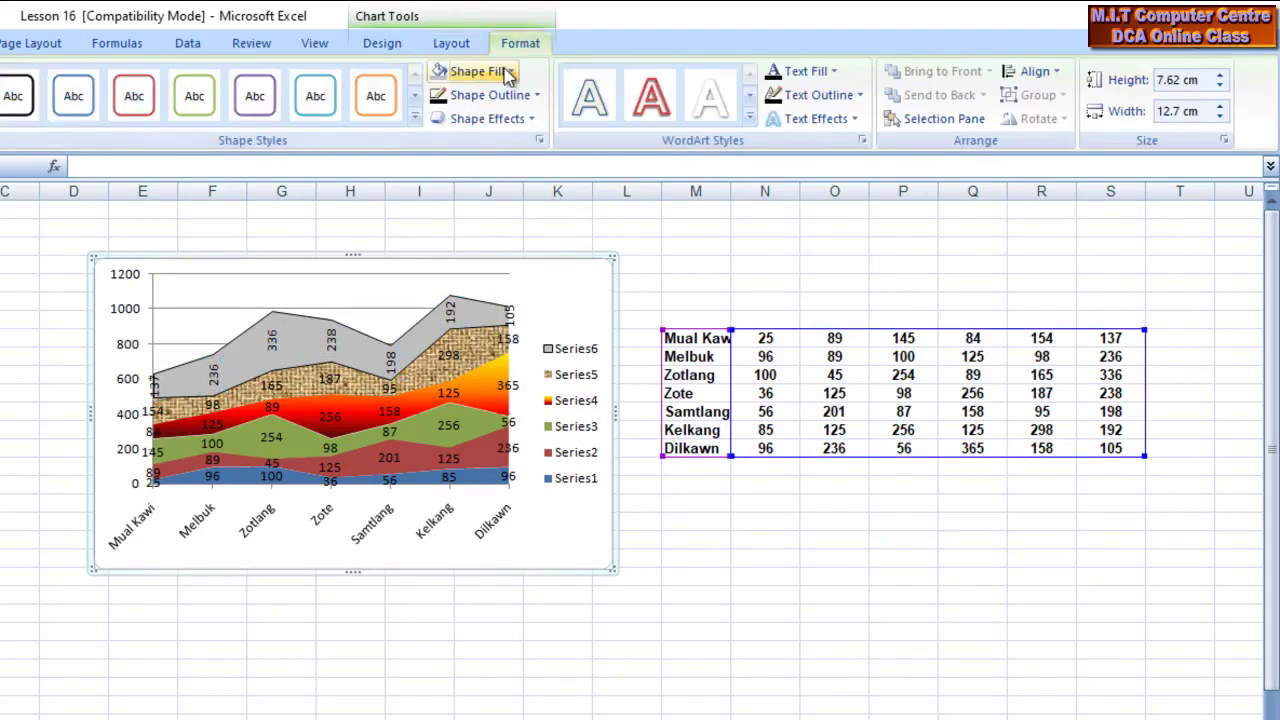
{"action": "left_click", "coordinate": [506, 72]}
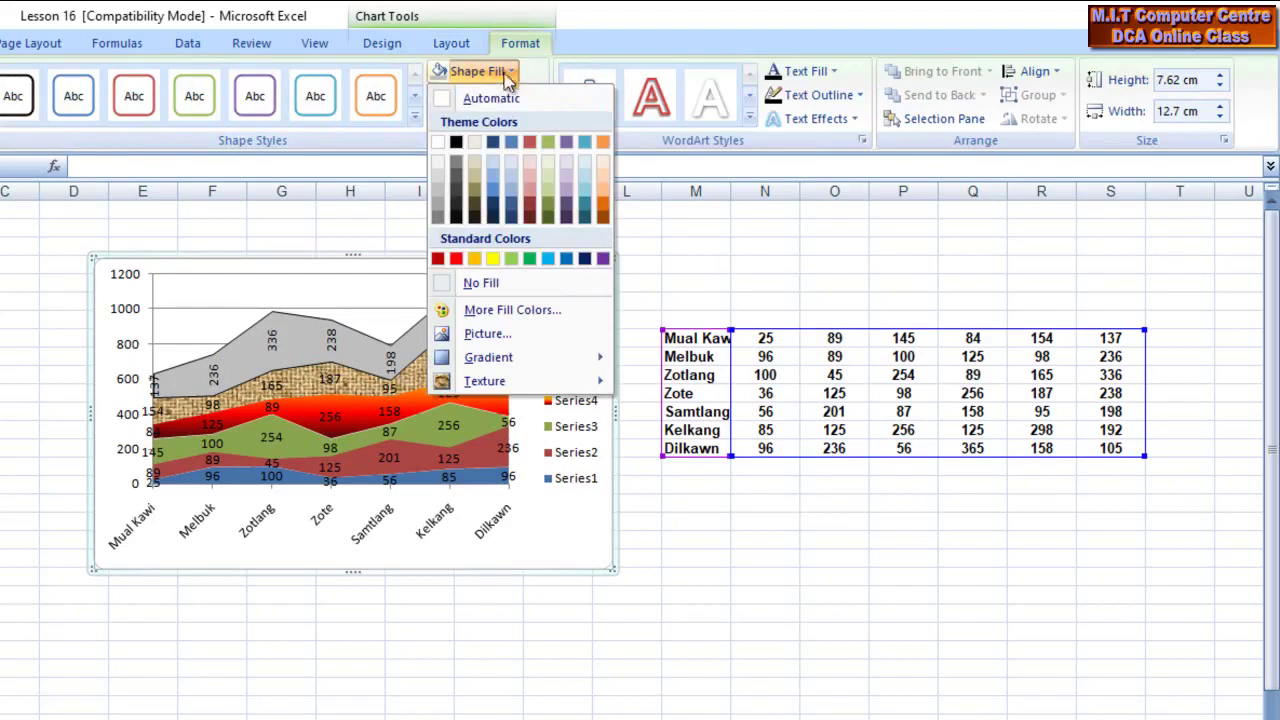
{"action": "left_click", "coordinate": [497, 336]}
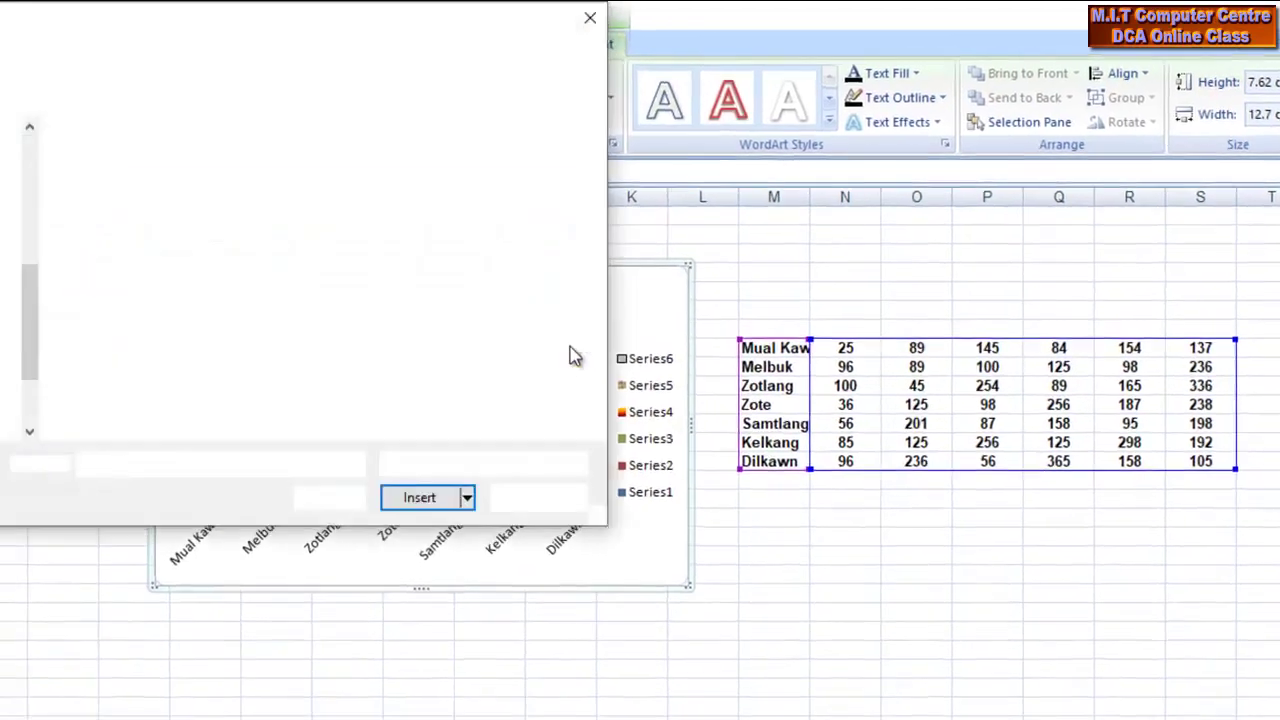
{"action": "mouse_move", "coordinate": [184, 338]}
{"action": "left_mouse_down"}
{"action": "mouse_move", "coordinate": [183, 362]}
{"action": "mouse_move", "coordinate": [184, 336]}
{"action": "left_mouse_up"}
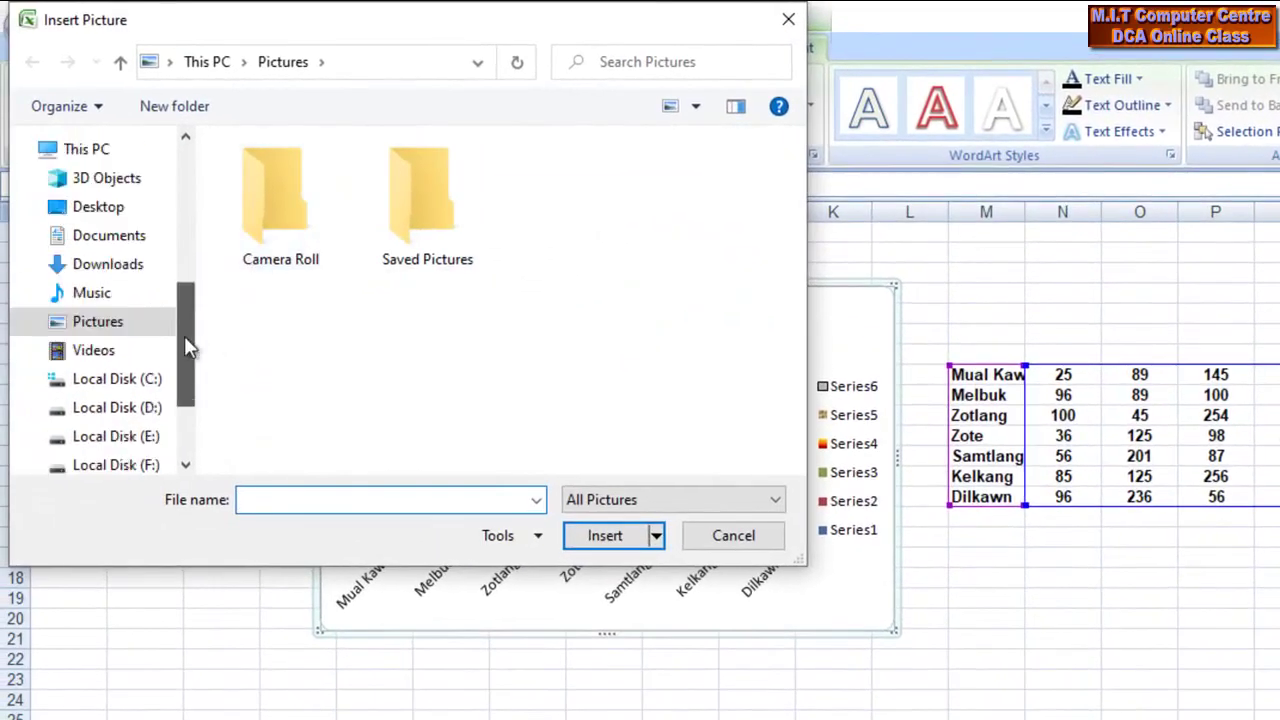
{"action": "left_click", "coordinate": [120, 207]}
{"action": "left_click", "coordinate": [274, 192]}
{"action": "left_click", "coordinate": [621, 545]}
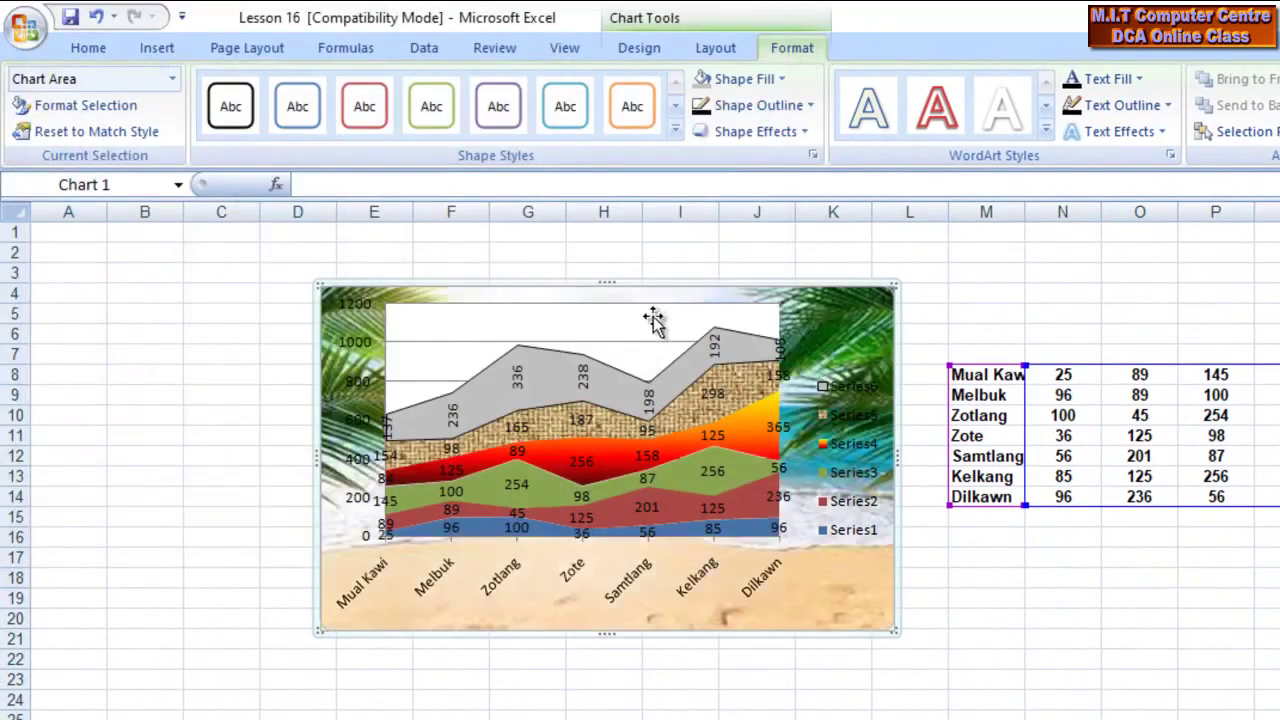
Set the plot area to No Fill and reselect the chart area.
{"action": "left_click", "coordinate": [603, 308]}
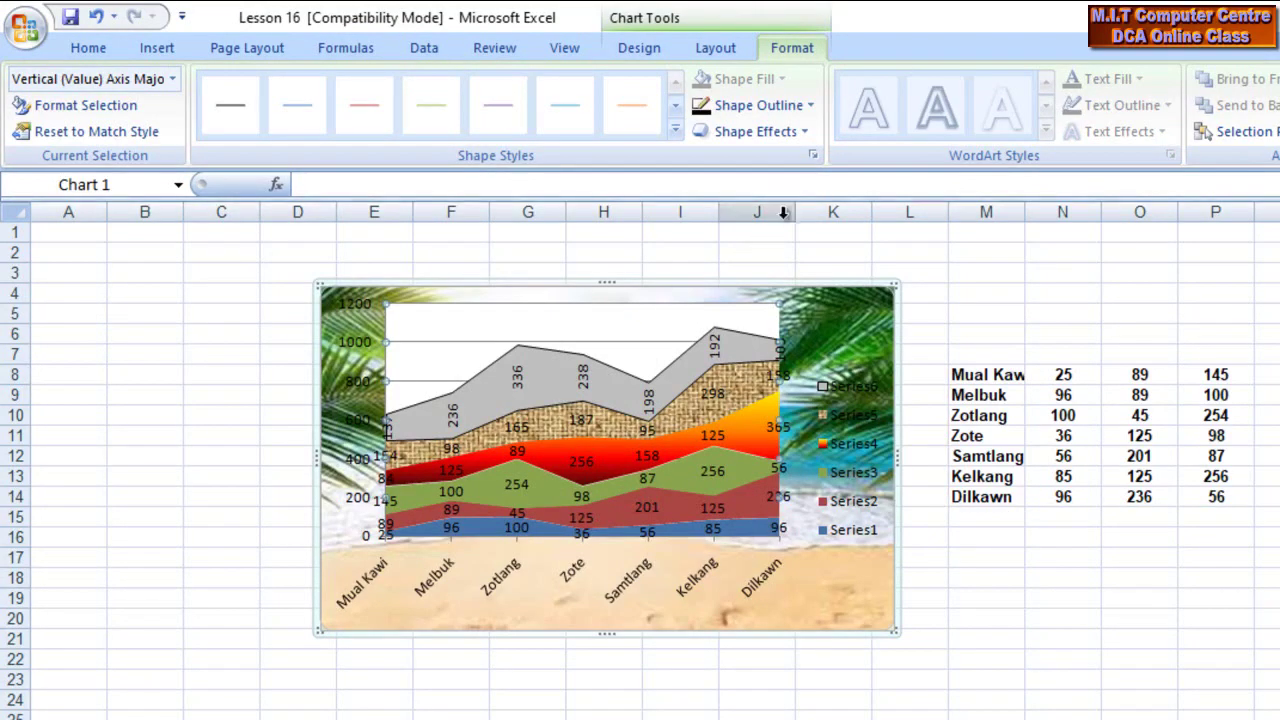
{"action": "left_click", "coordinate": [843, 318]}
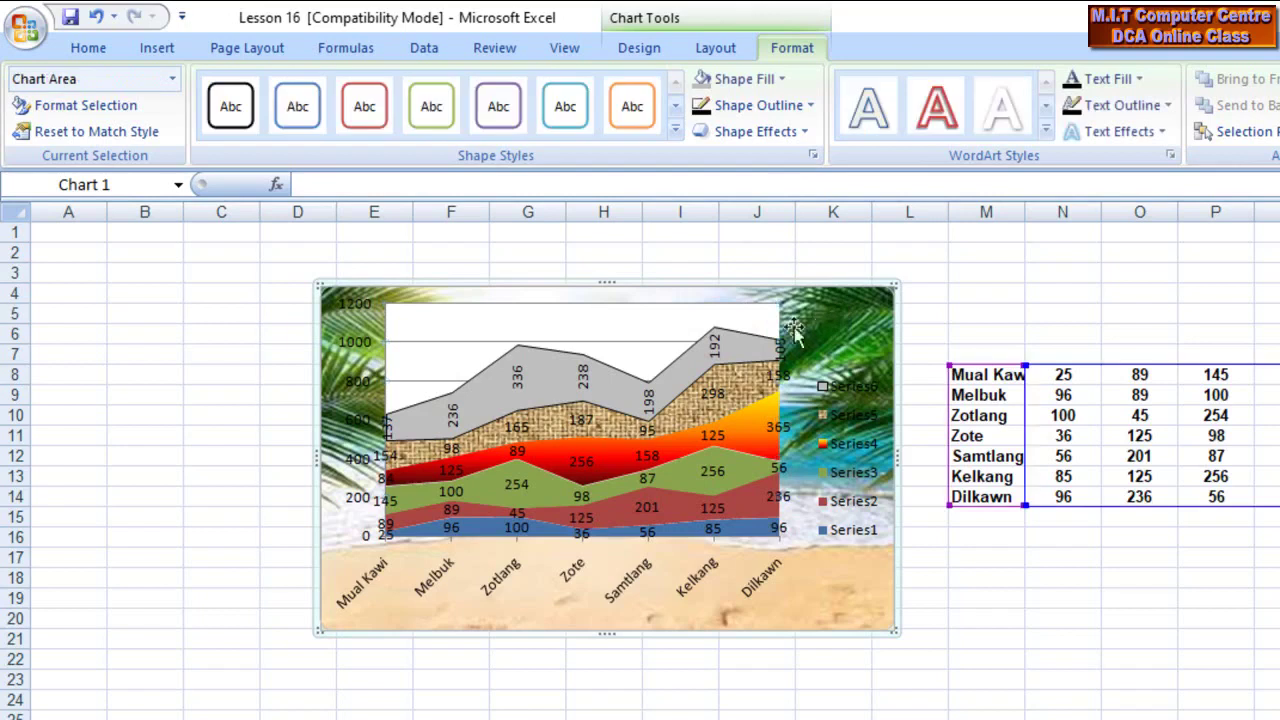
{"action": "left_click", "coordinate": [752, 313]}
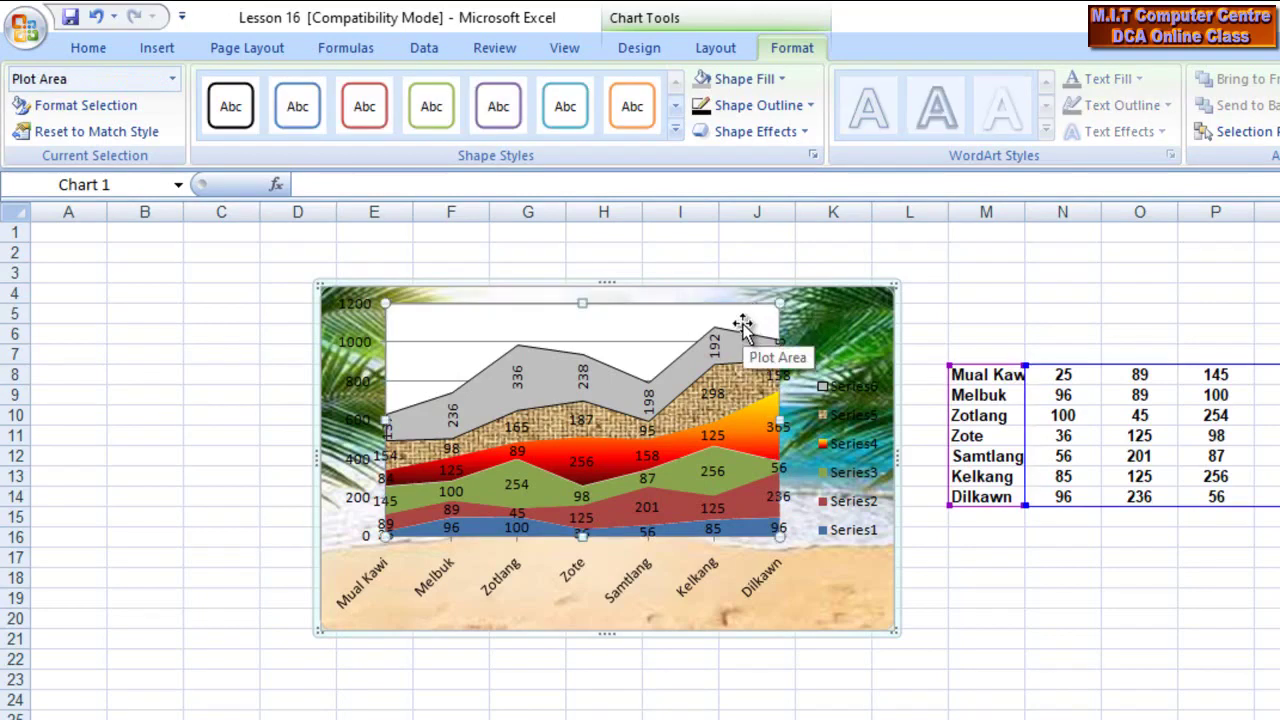
{"action": "left_click", "coordinate": [779, 84]}
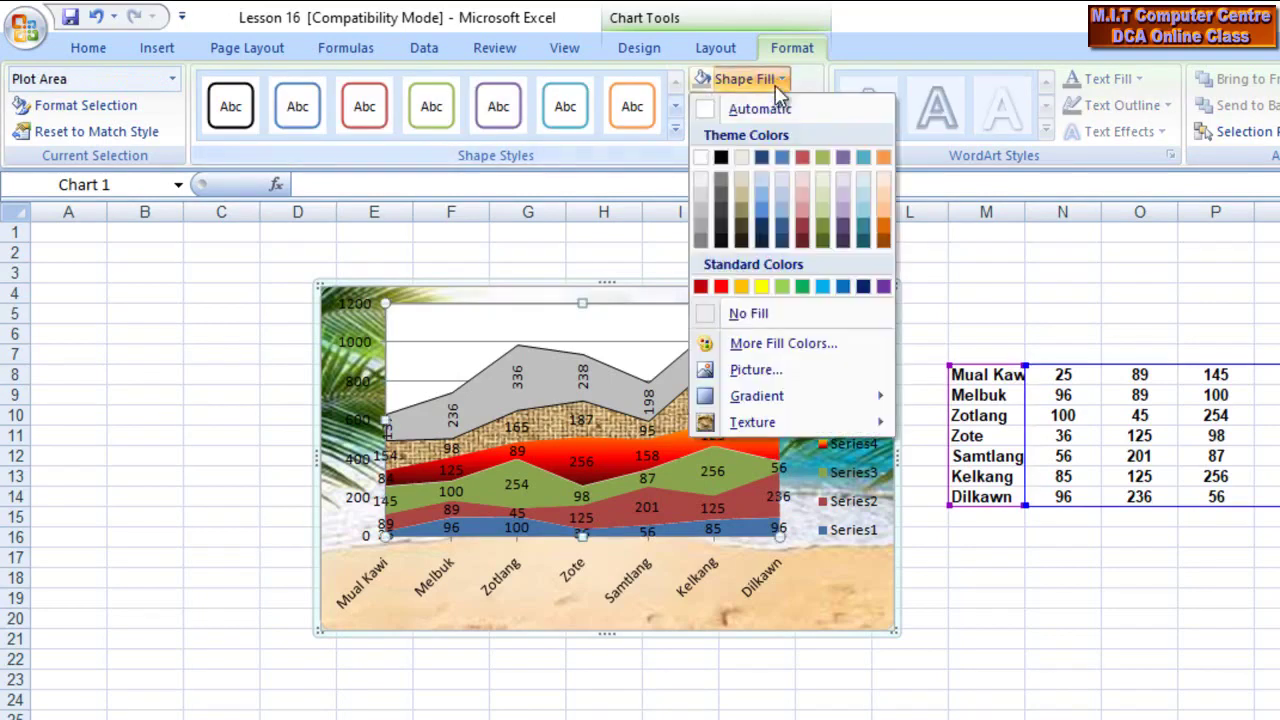
{"action": "left_click", "coordinate": [751, 312]}
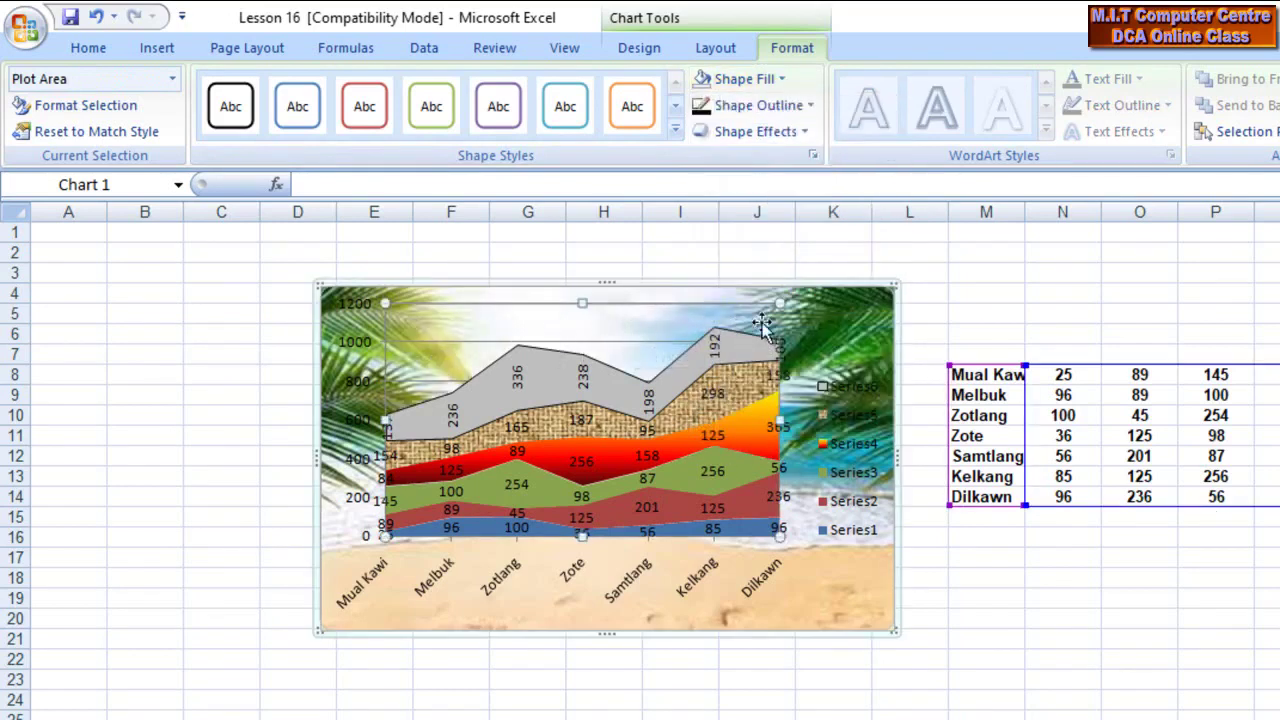
{"action": "left_click", "coordinate": [846, 290]}
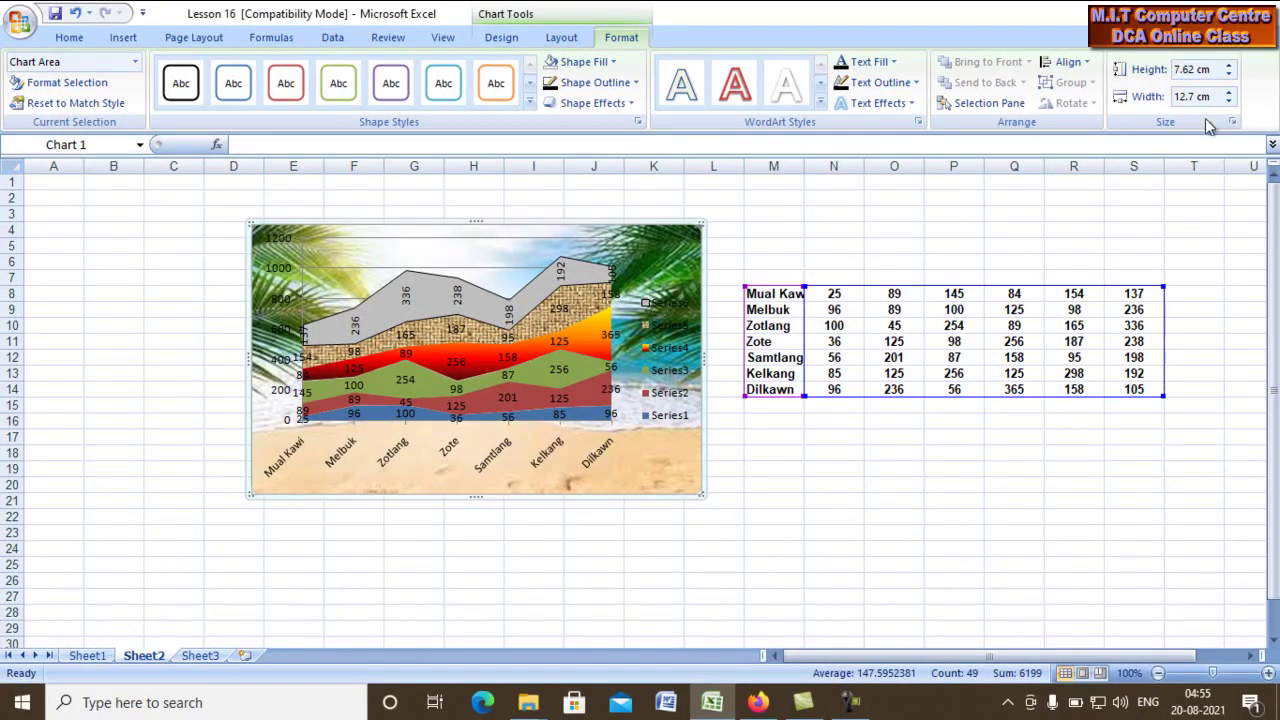
Close the Lesson 16 workbook without saving and open the Lesson 17 file from the 04 Lesson Excel folder in PageMaker.
{"action": "left_click", "coordinate": [1265, 12]}
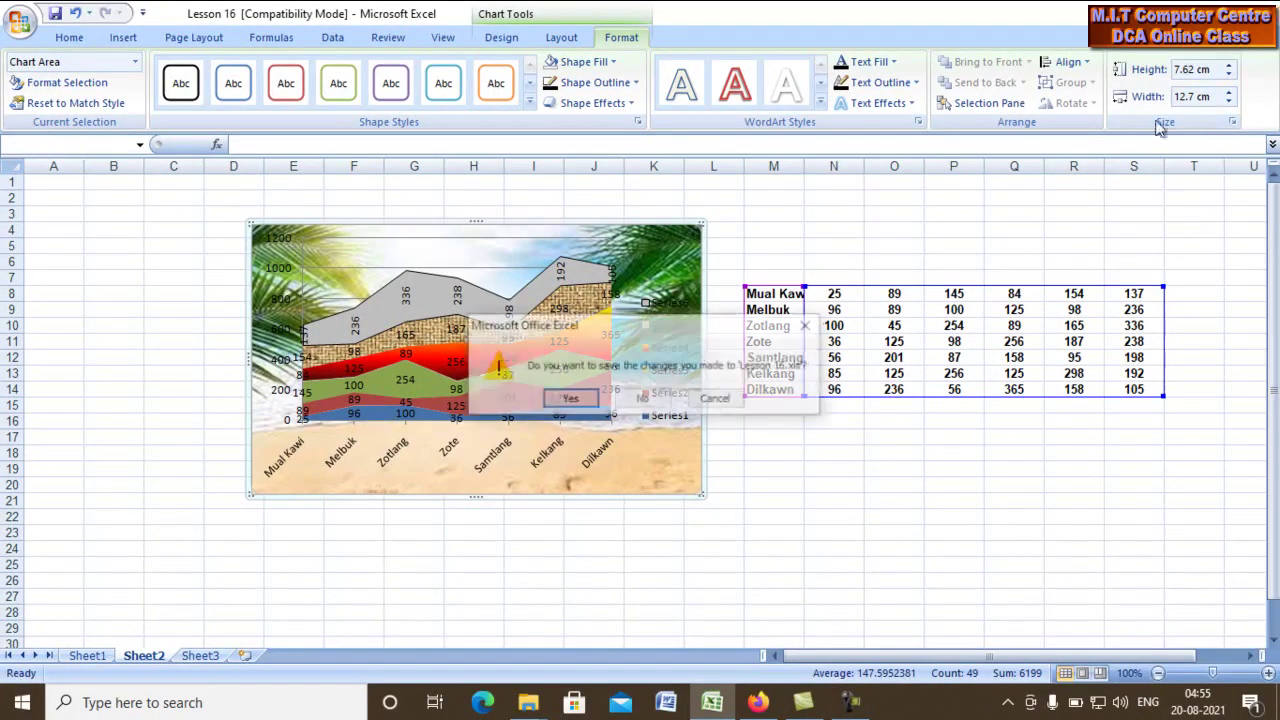
{"action": "left_click", "coordinate": [630, 398]}
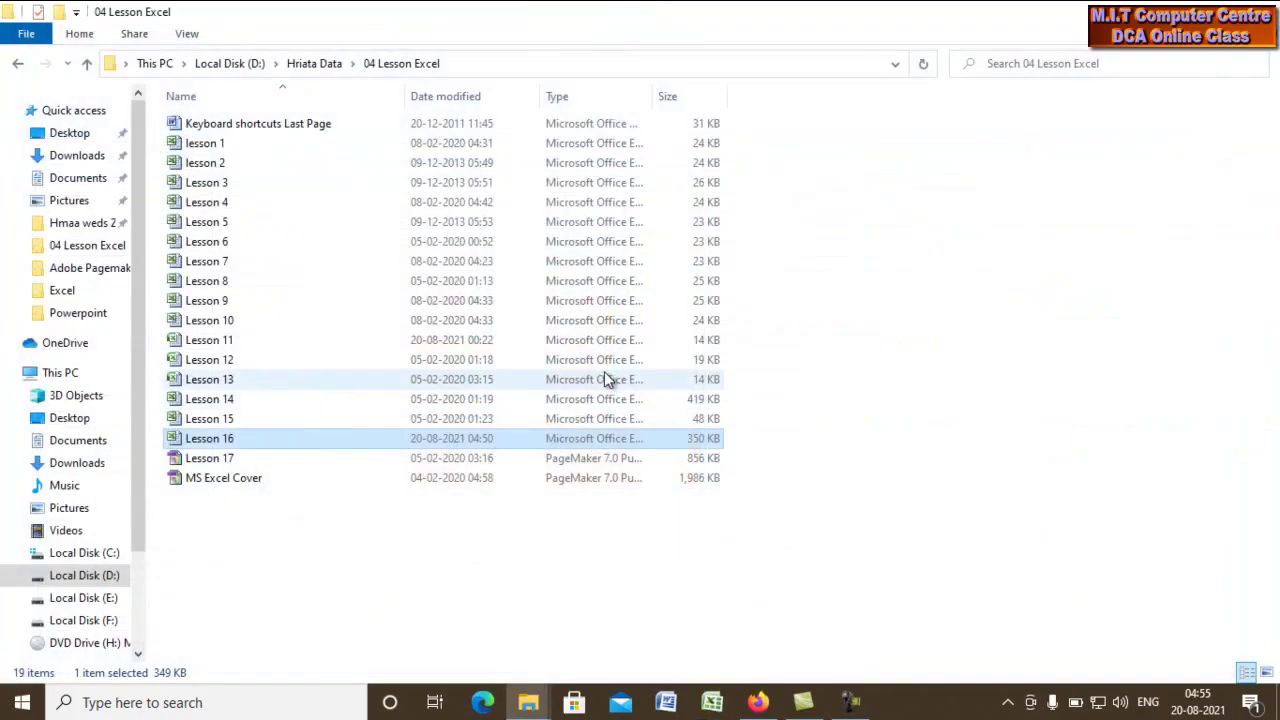
{"action": "left_click", "coordinate": [213, 461]}
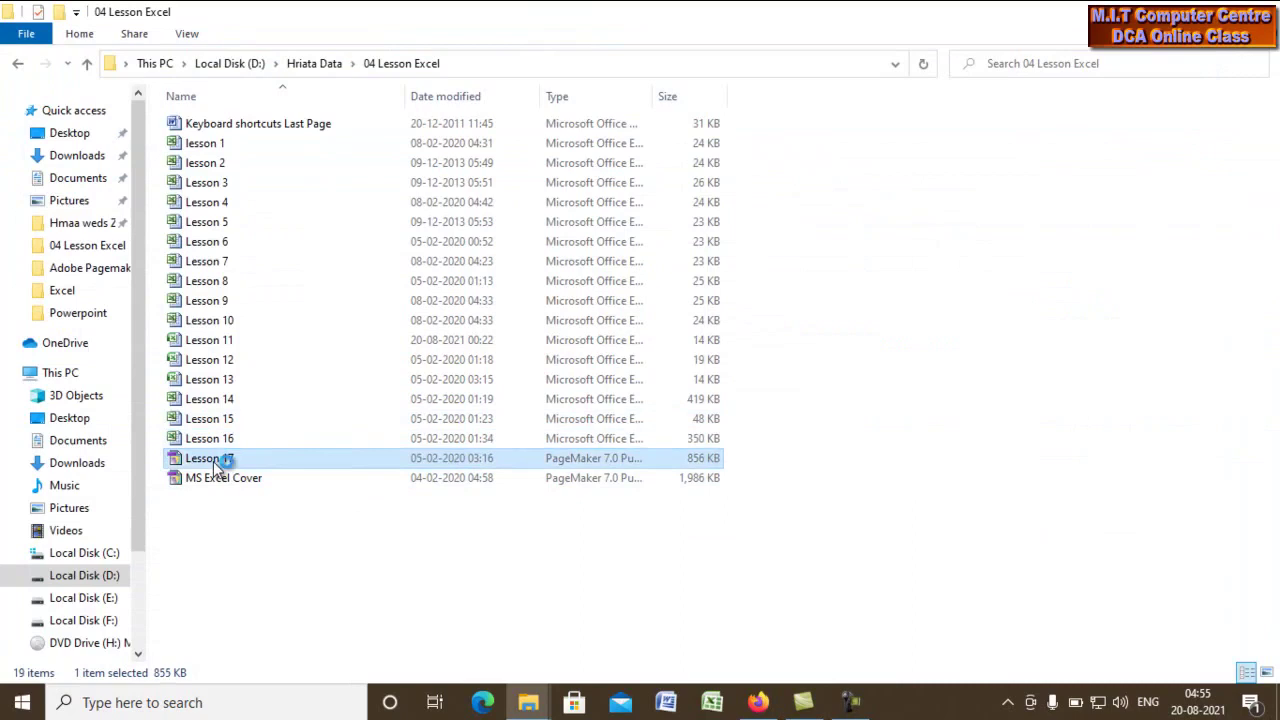
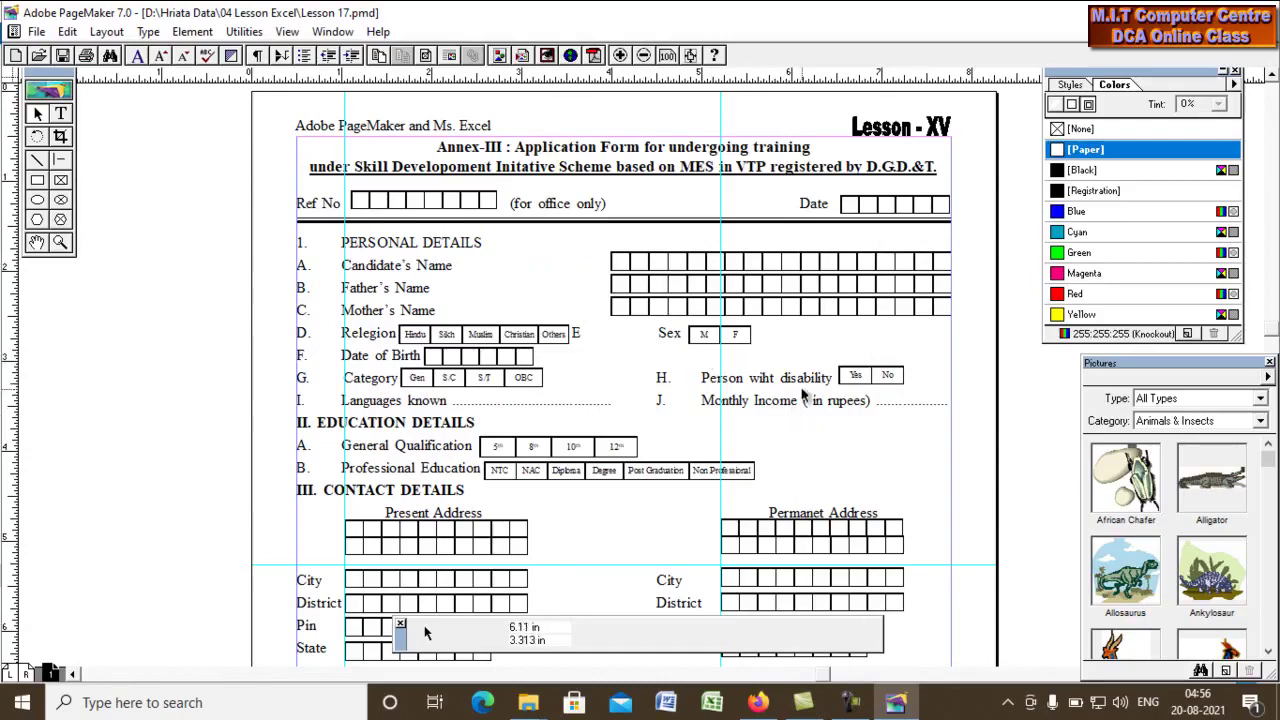
Examine the training application form's layout as a whole page, at 100% and at 75% size.
{"action": "right_click", "coordinate": [808, 358]}
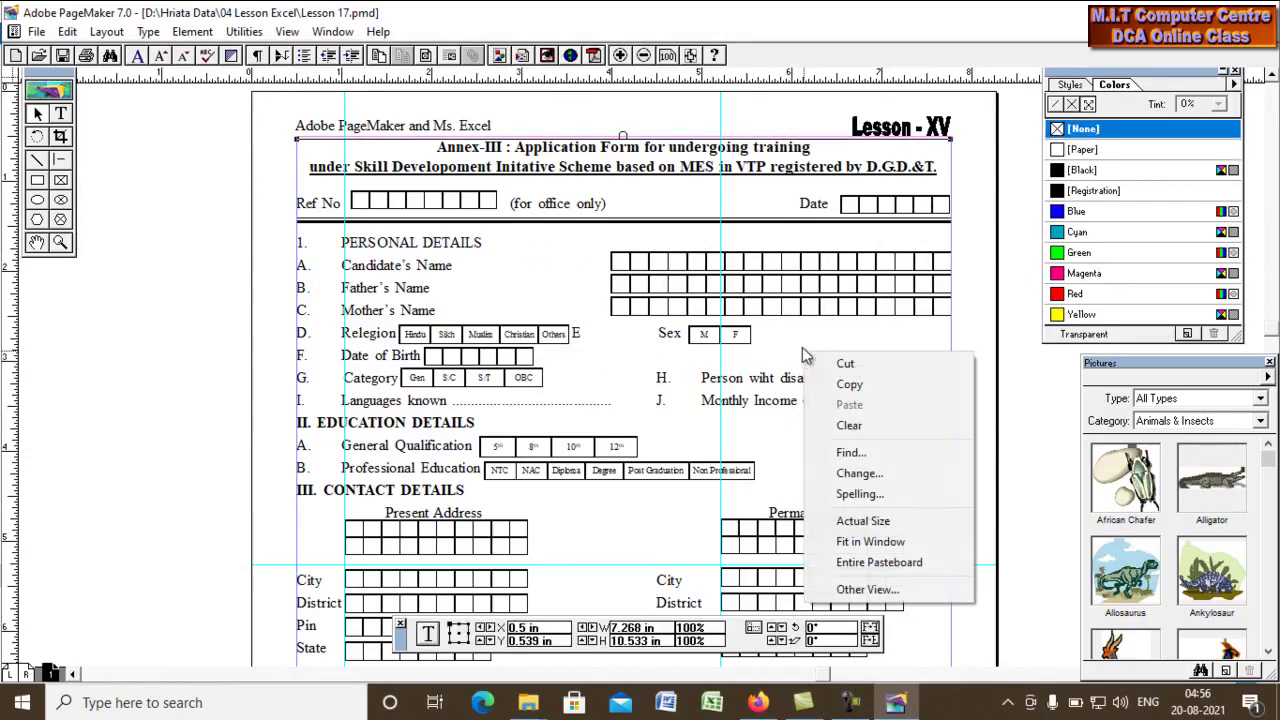
{"action": "left_click", "coordinate": [903, 549]}
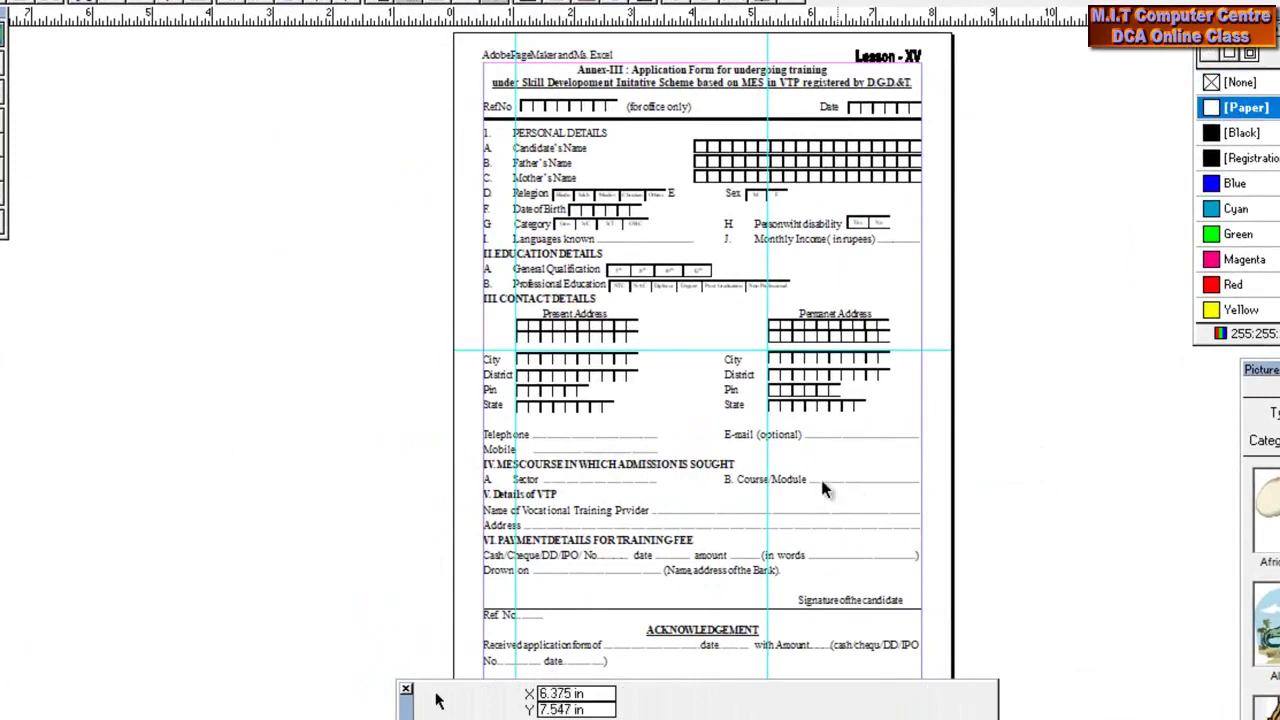
{"action": "right_click", "coordinate": [975, 208]}
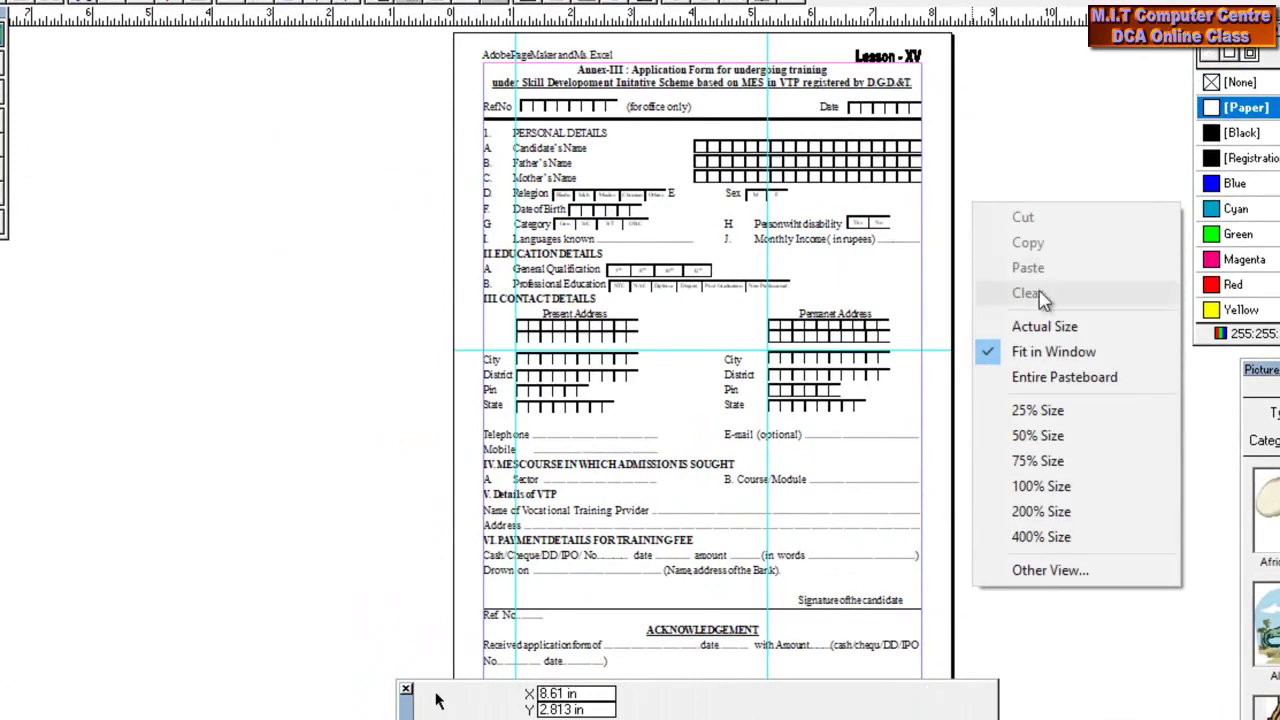
{"action": "left_click", "coordinate": [1090, 250]}
{"action": "right_click", "coordinate": [631, 257]}
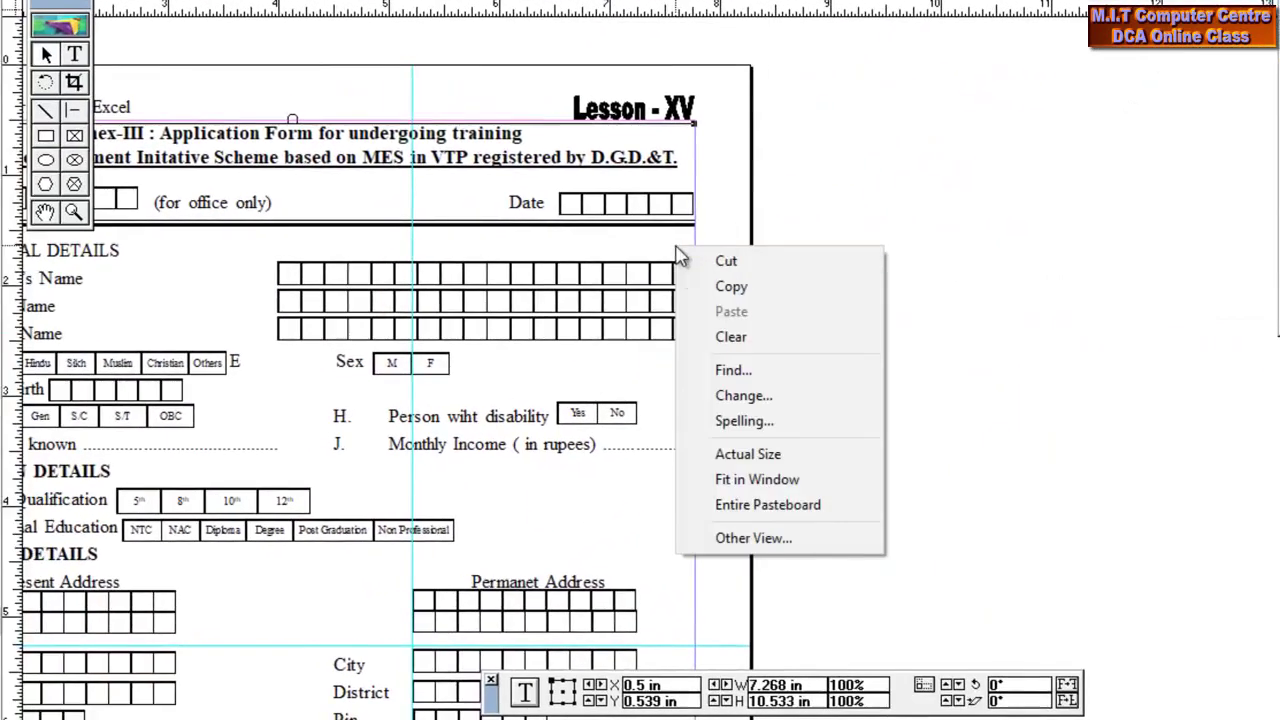
{"action": "left_click", "coordinate": [564, 373]}
{"action": "right_click", "coordinate": [612, 368]}
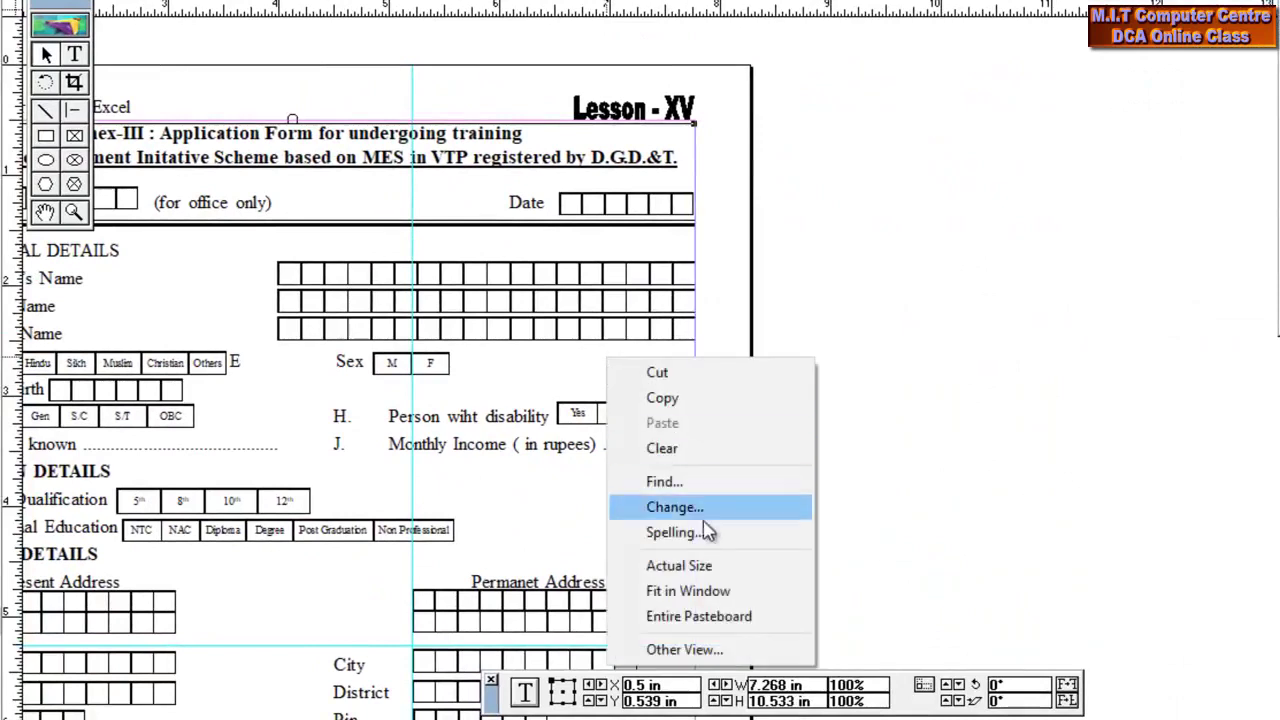
{"action": "left_click", "coordinate": [700, 594]}
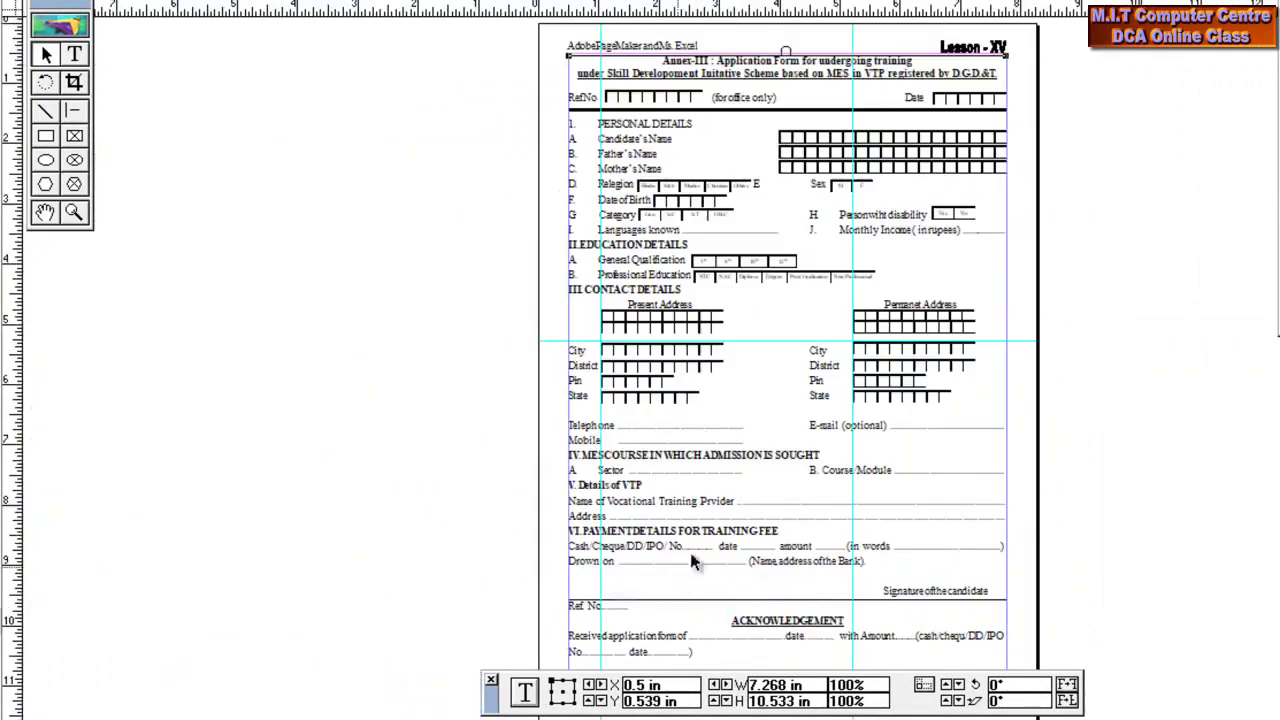
{"action": "right_click", "coordinate": [1046, 318]}
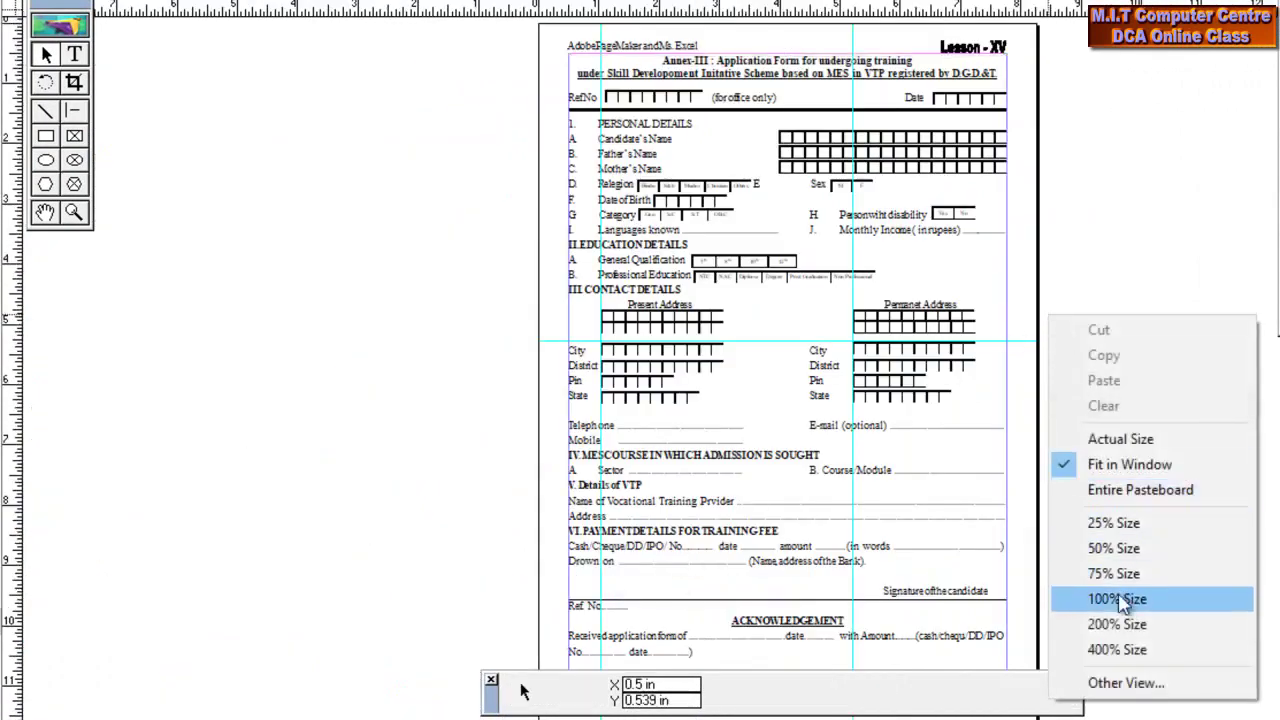
{"action": "left_click", "coordinate": [1128, 600]}
{"action": "right_click", "coordinate": [954, 336]}
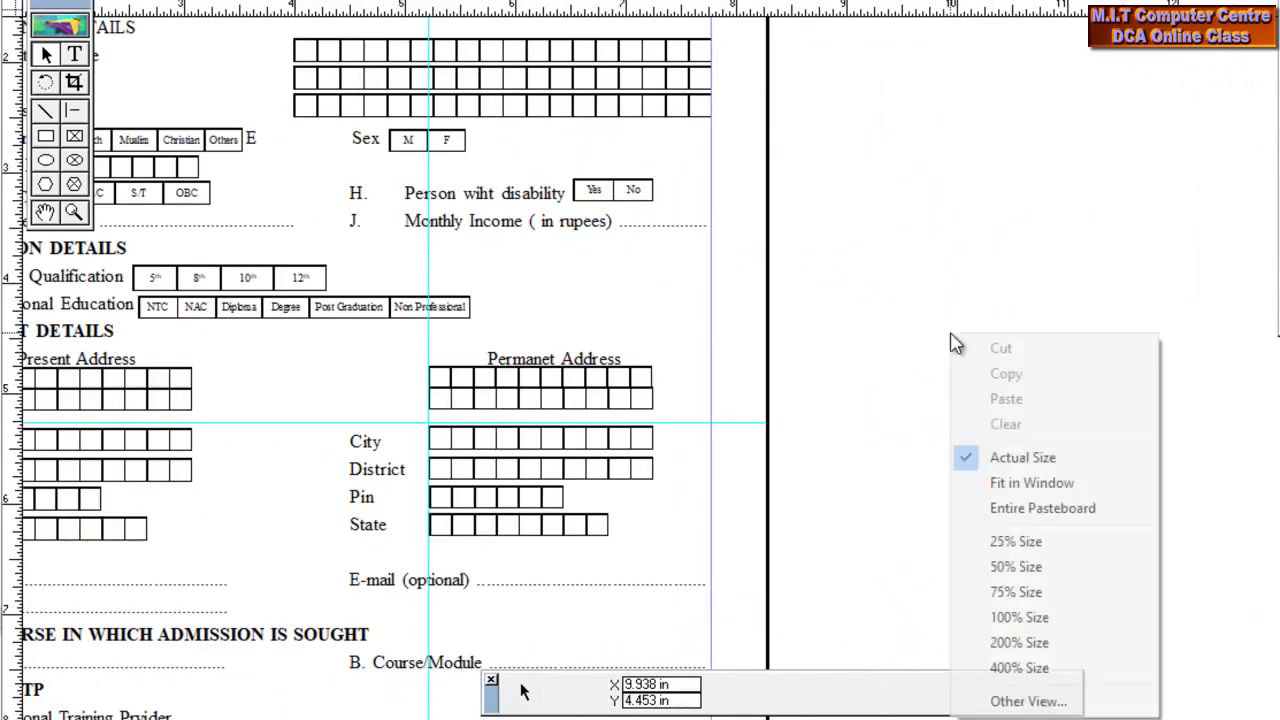
{"action": "left_click", "coordinate": [1015, 591]}
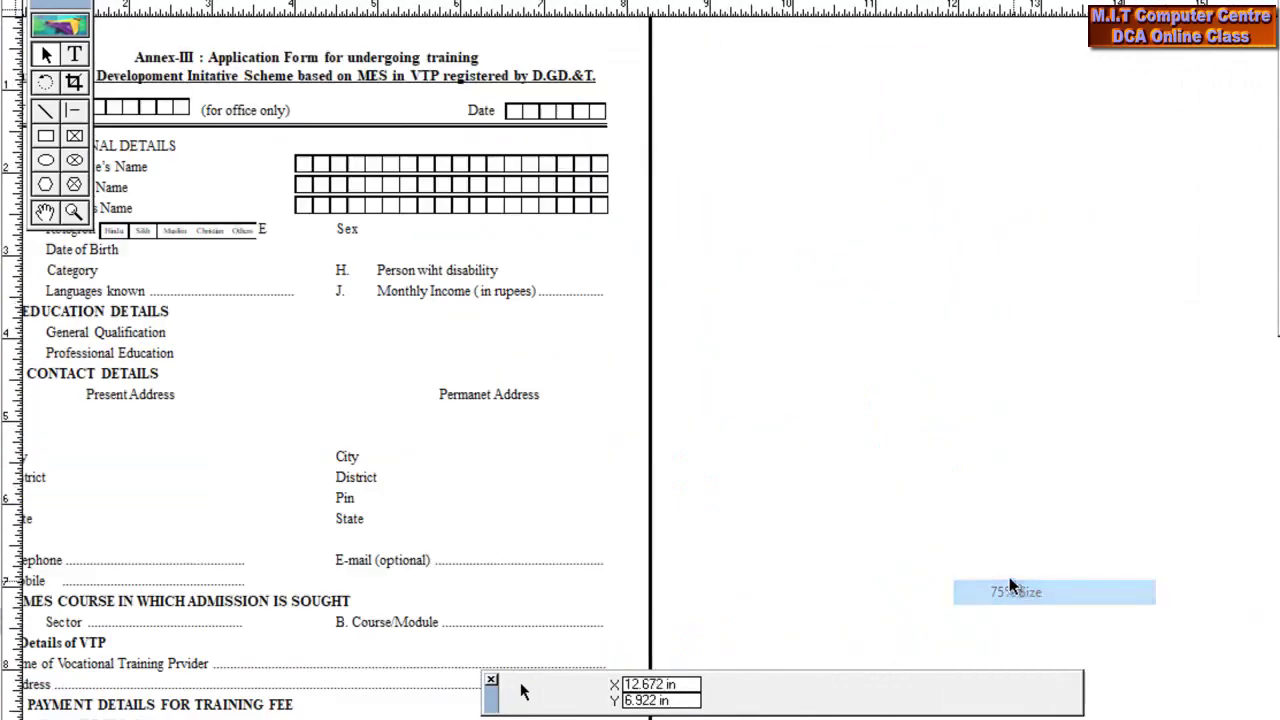
Examine the training application form from its title and personal details down to the acknowledgement section.
{"action": "left_click_drag", "start_coordinate": [448, 405], "coordinate": [873, 443]}
{"action": "left_click_drag", "start_coordinate": [789, 320], "coordinate": [790, 304]}
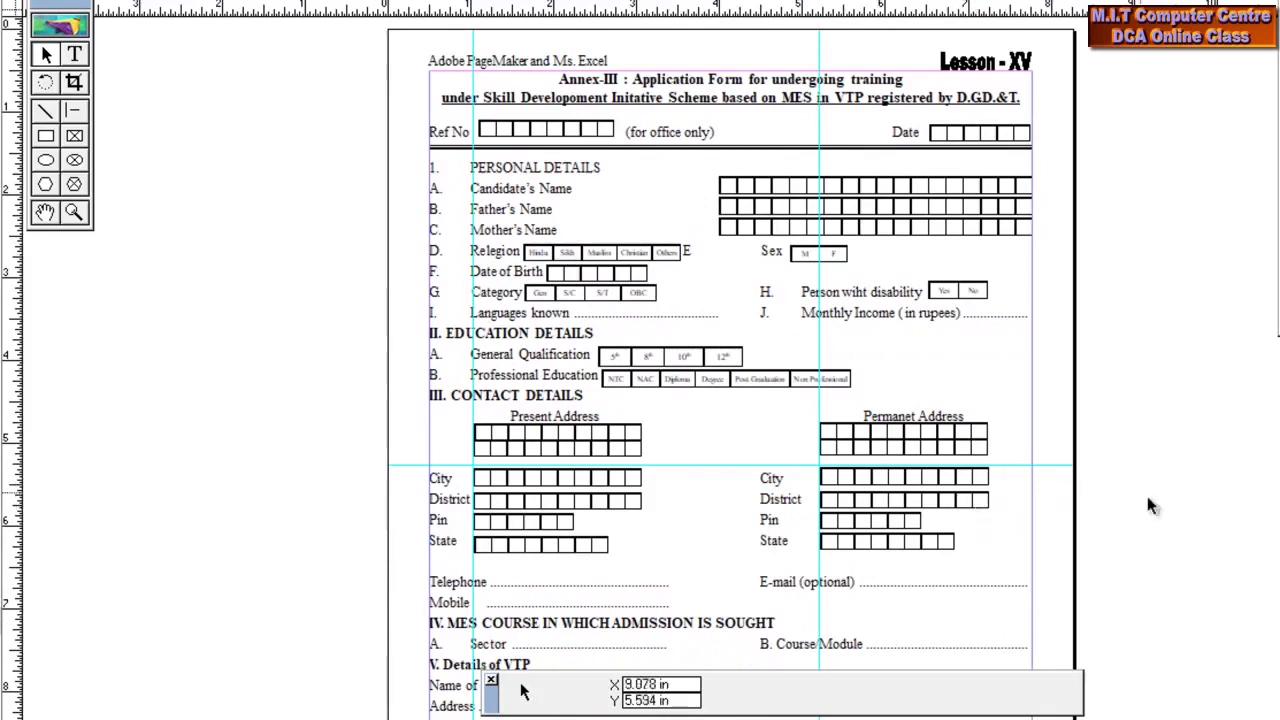
{"action": "scroll", "coordinate": [1166, 429], "scroll_direction": "down", "scroll_amount": 5}
{"action": "scroll", "coordinate": [1150, 300], "scroll_direction": "down", "scroll_amount": 2}
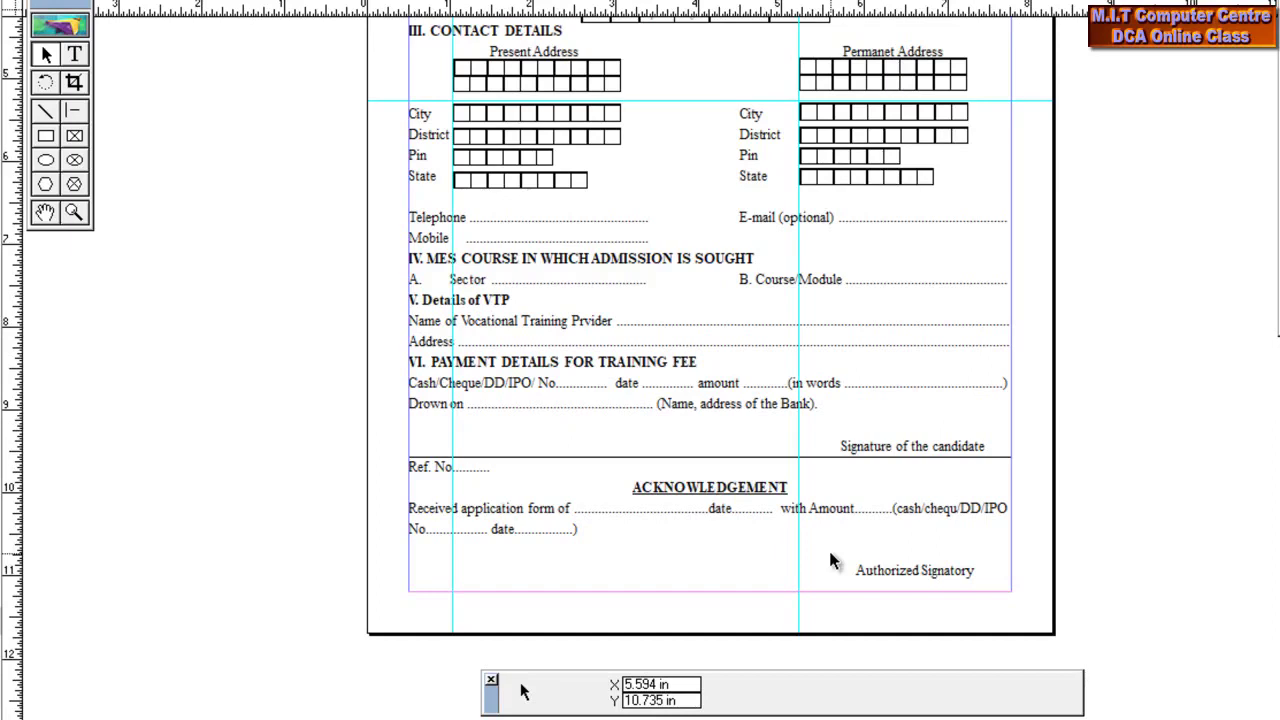
{"action": "left_click_drag", "start_coordinate": [871, 345], "coordinate": [884, 478]}
{"action": "scroll", "coordinate": [873, 338], "scroll_direction": "up", "scroll_amount": 10}
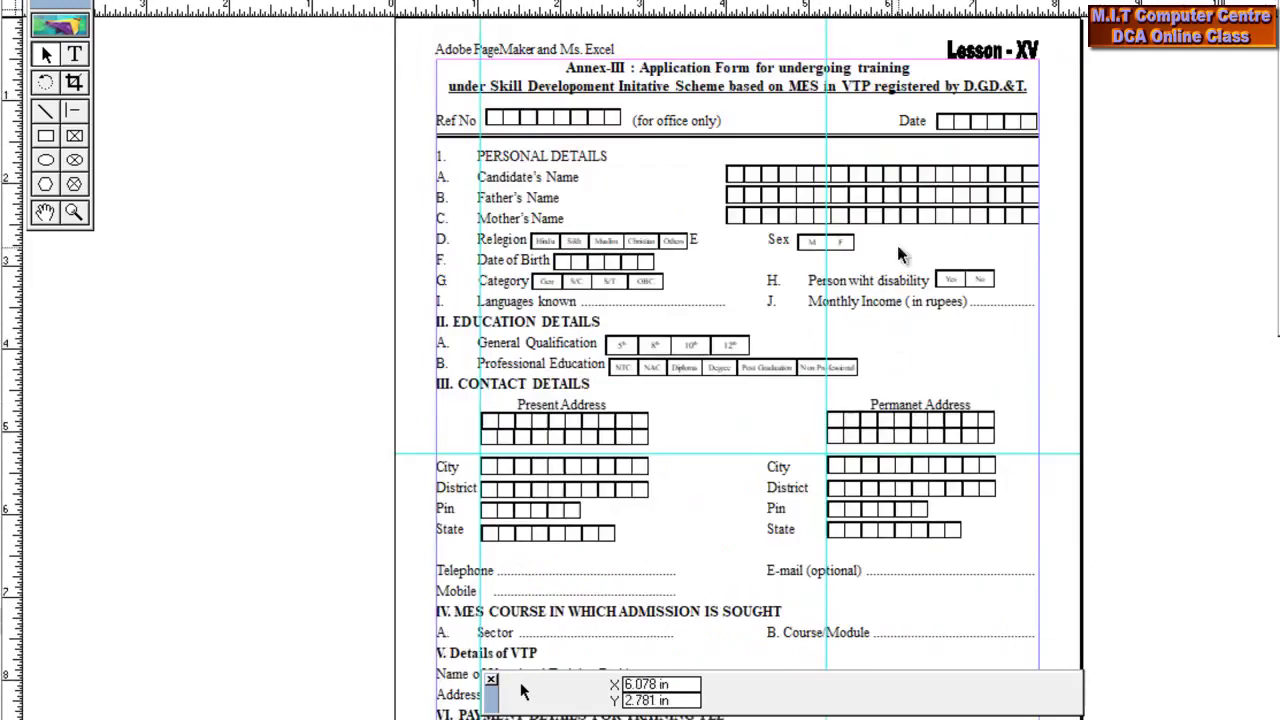
{"action": "scroll", "coordinate": [895, 362], "scroll_direction": "up", "scroll_amount": 2}
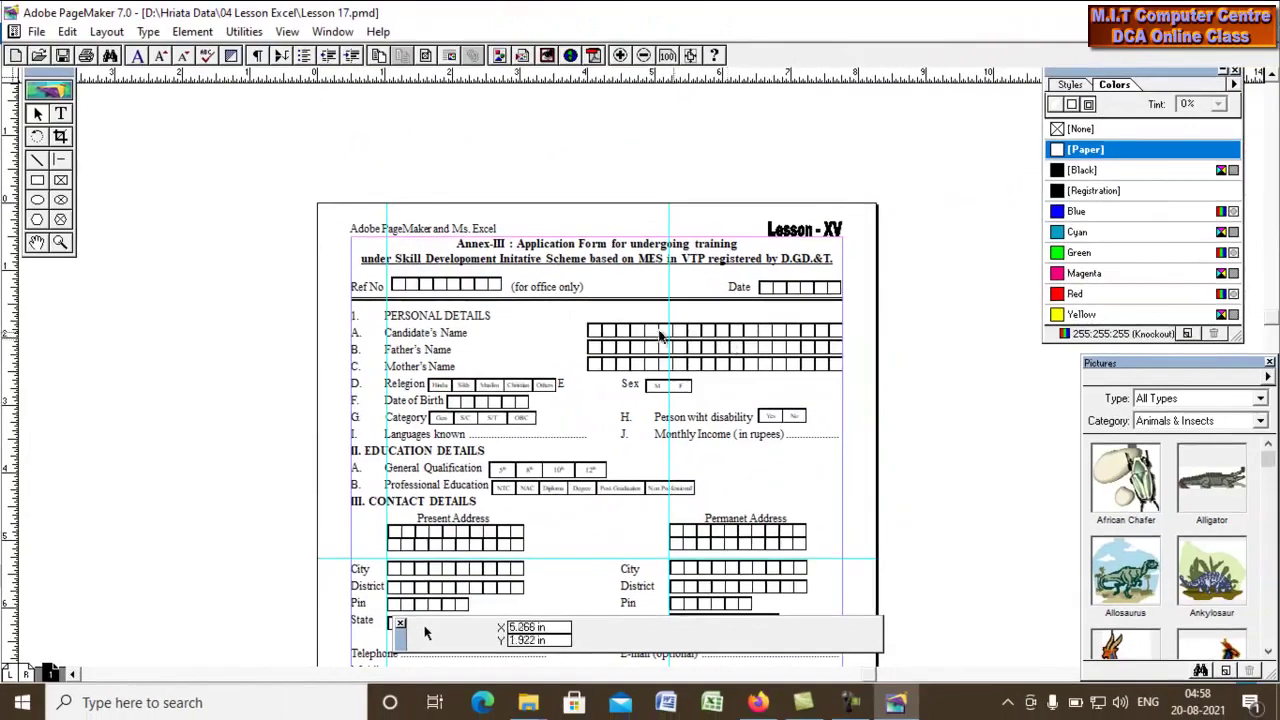
Close the Lesson 17 form without saving and start Adobe PageMaker 7.0 afresh.
{"action": "left_click", "coordinate": [1262, 10]}
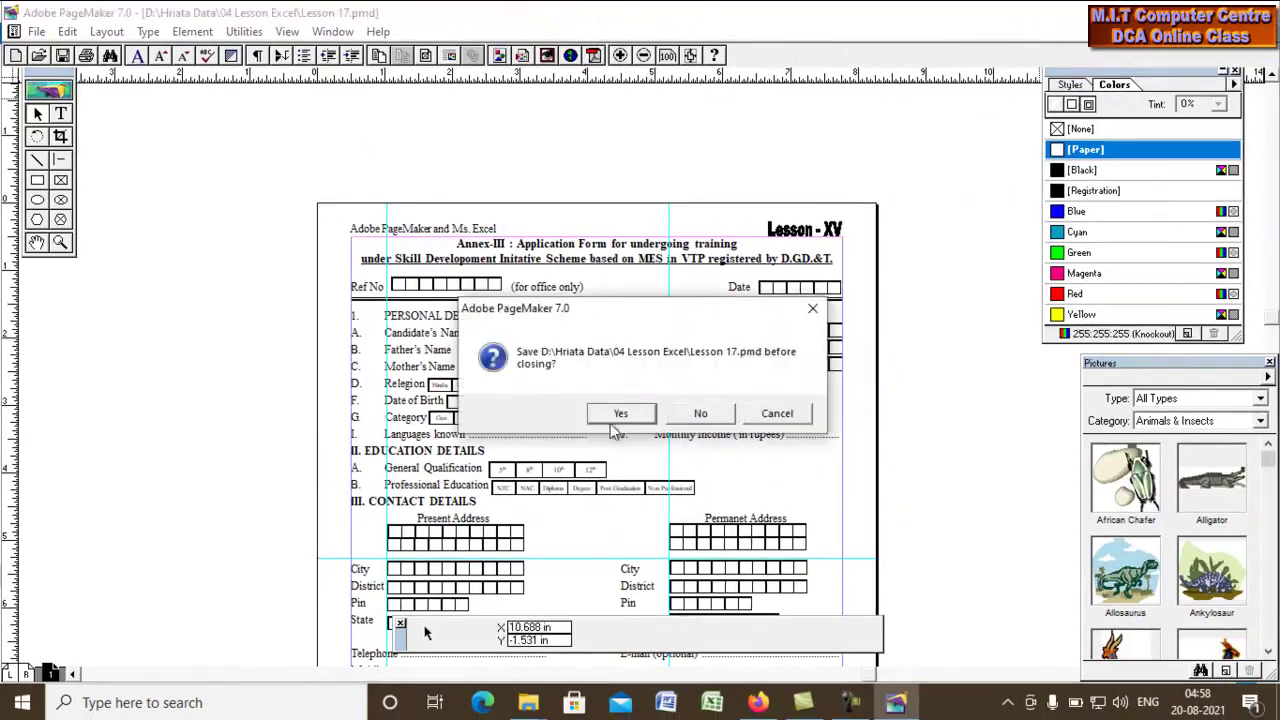
{"action": "left_click", "coordinate": [731, 416]}
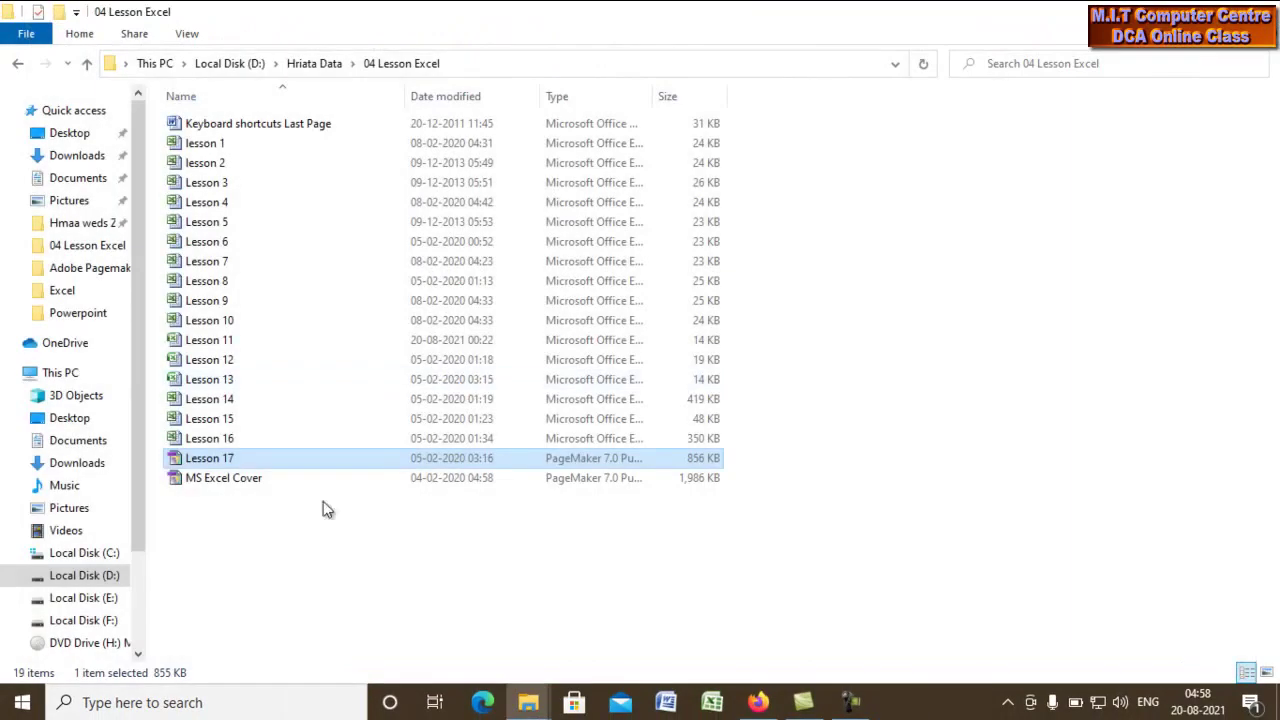
{"action": "left_click", "coordinate": [20, 703]}
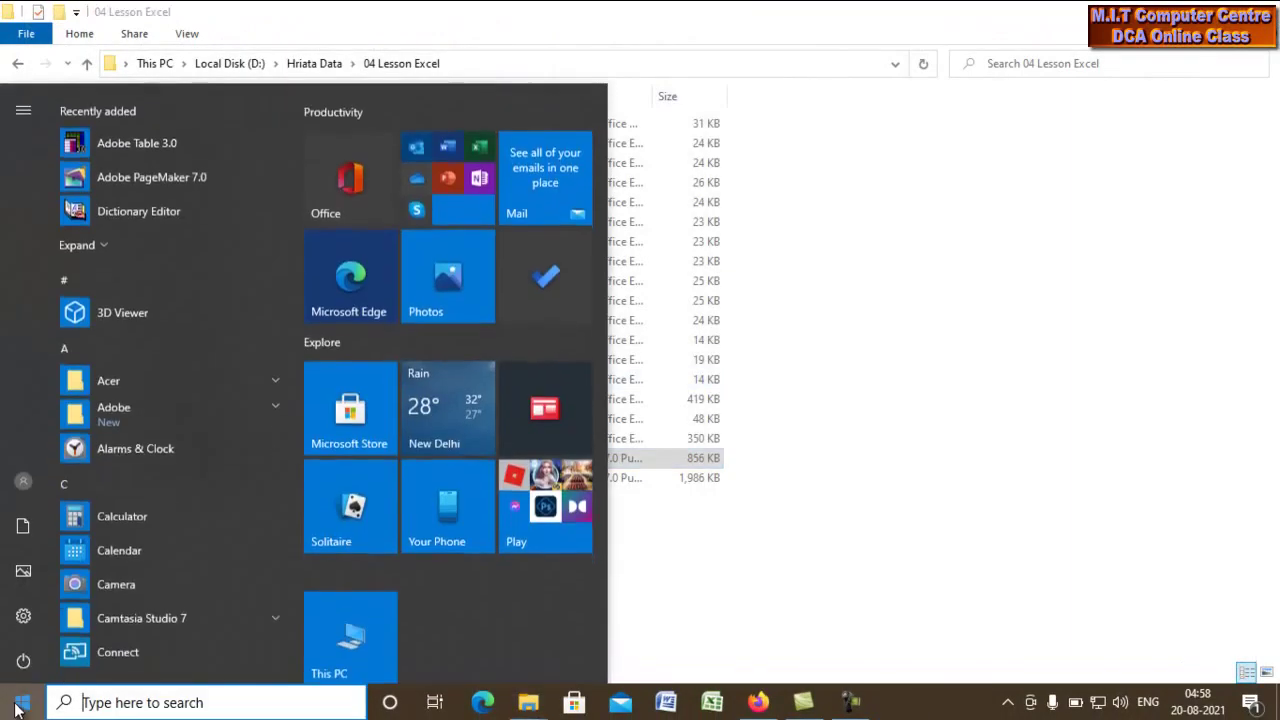
{"action": "left_click", "coordinate": [179, 179]}
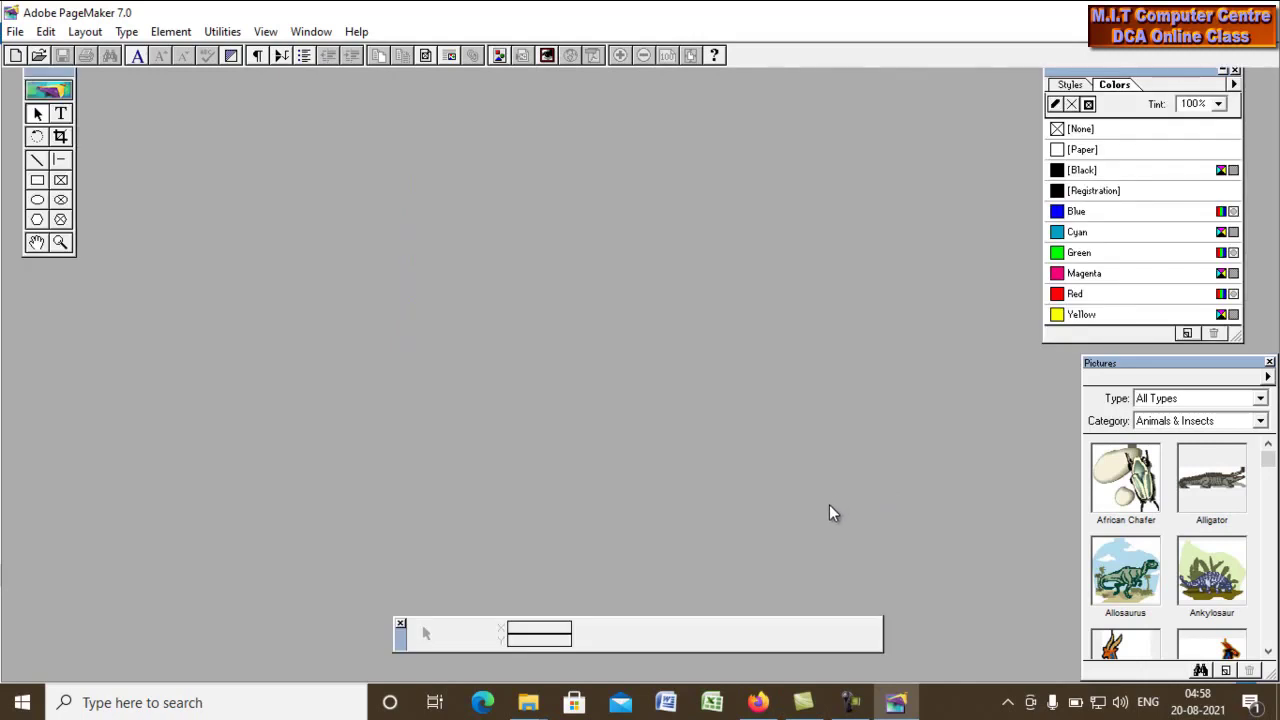
Create a new A4 document with inside, outside, top and bottom margins of 0.5 inches.
{"action": "key", "text": "ctrl+n"}
{"action": "left_click", "coordinate": [568, 210]}
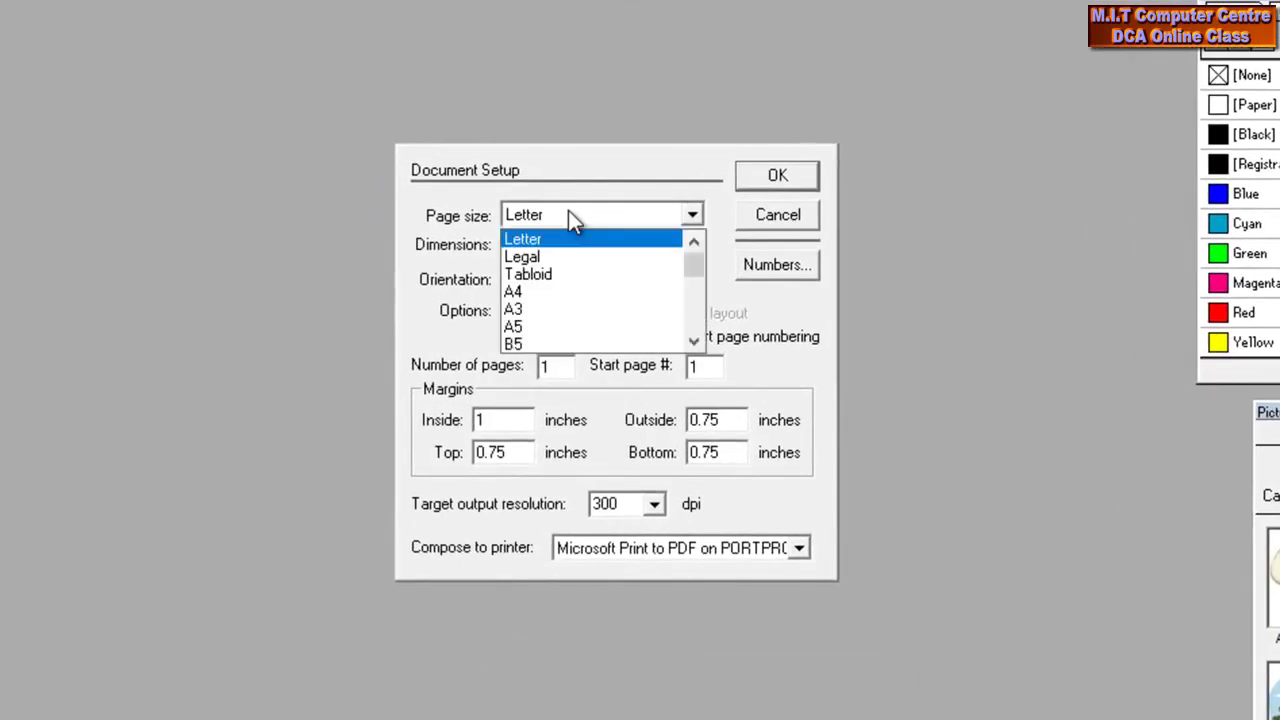
{"action": "left_click", "coordinate": [522, 286]}
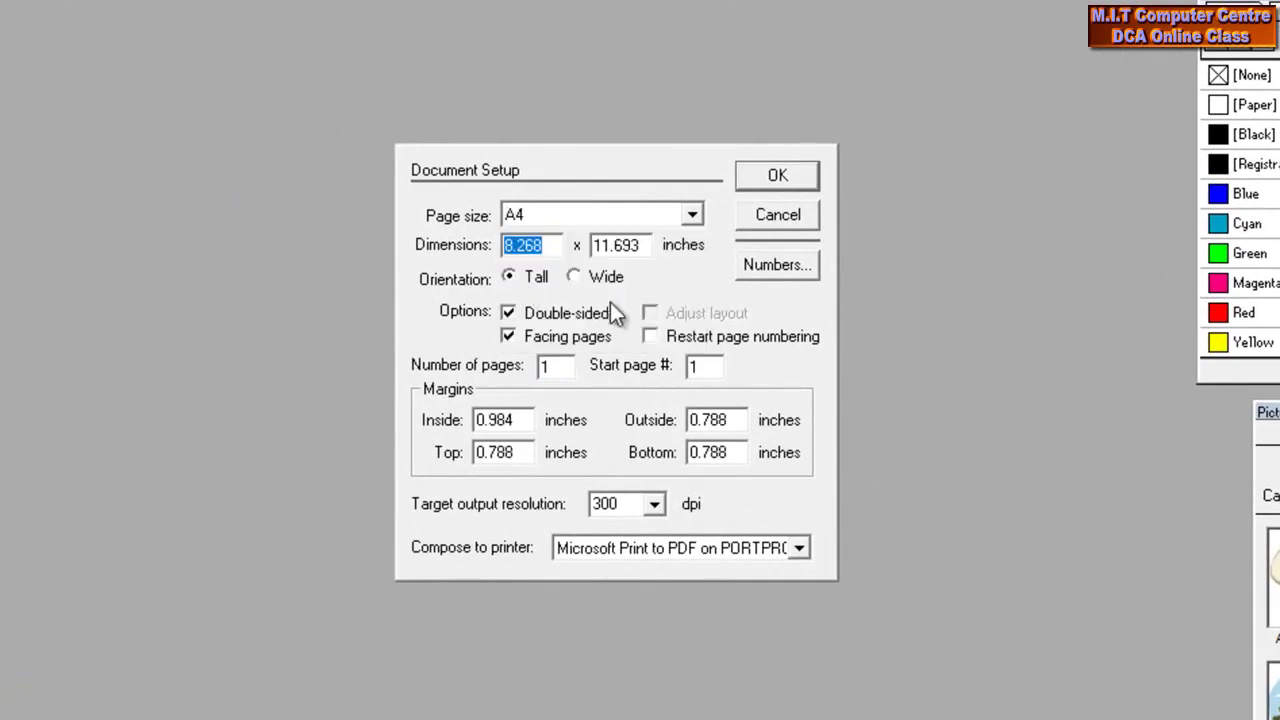
{"action": "left_click_drag", "start_coordinate": [505, 420], "coordinate": [449, 426]}
{"action": "type", "text": ".5"}
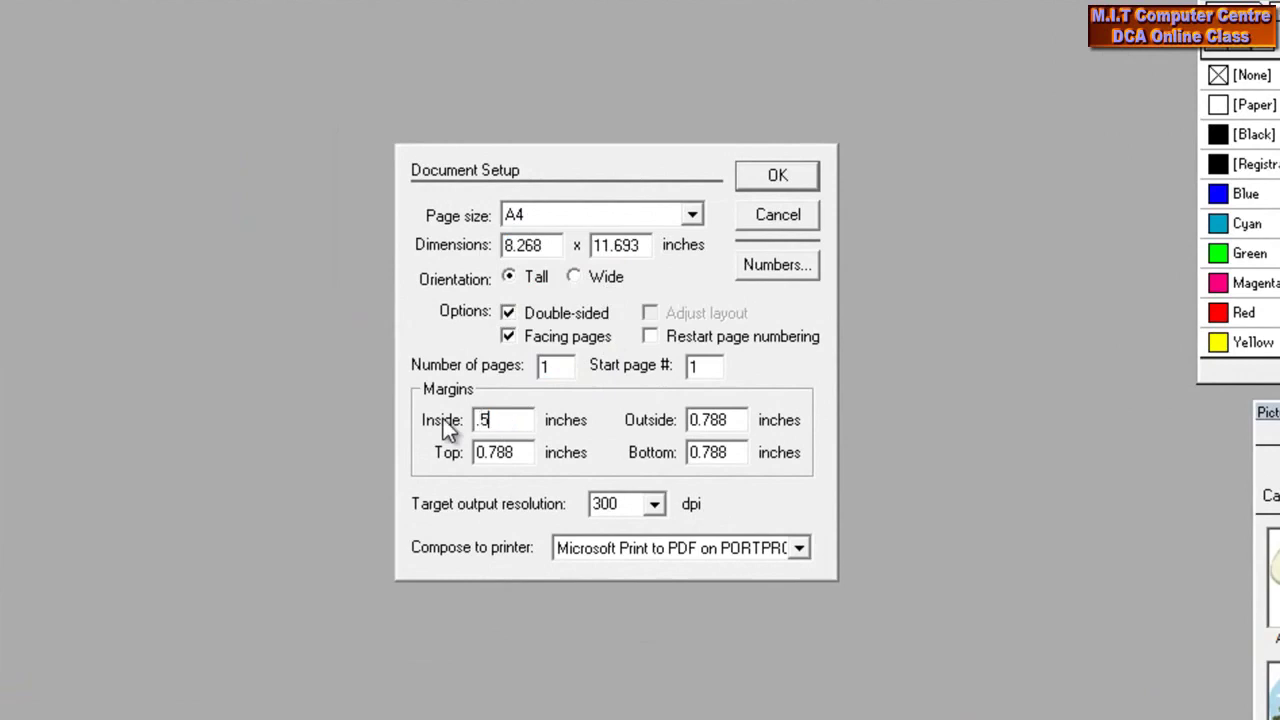
{"action": "key", "text": "Tab"}
{"action": "type", "text": ".5"}
{"action": "key", "text": "Tab"}
{"action": "type", "text": ".5"}
{"action": "key", "text": "Tab"}
{"action": "type", "text": ".5"}
{"action": "key", "text": "Return"}
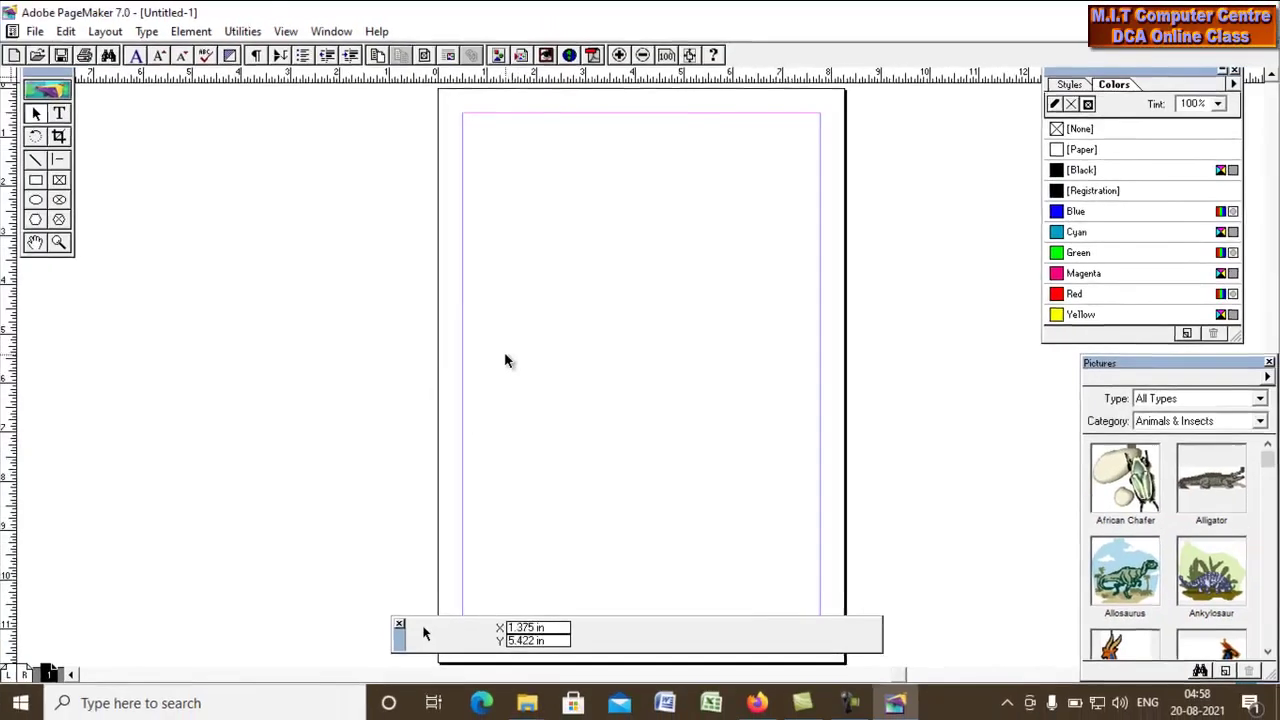
Insert a new Microsoft Office Excel Worksheet object into the blank A4 page.
{"action": "key", "text": "ctrl+1"}
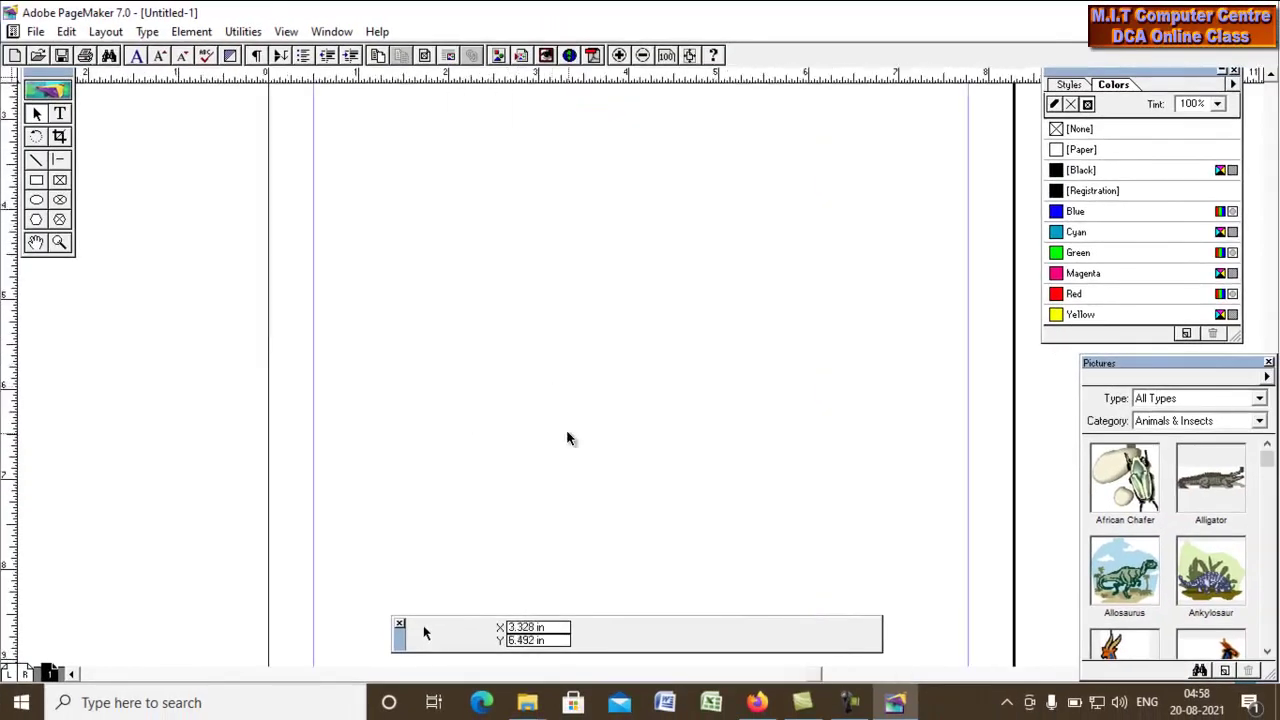
{"action": "mouse_move", "coordinate": [565, 354]}
{"action": "left_mouse_down"}
{"action": "mouse_move", "coordinate": [557, 380]}
{"action": "mouse_move", "coordinate": [560, 354]}
{"action": "mouse_move", "coordinate": [546, 371]}
{"action": "mouse_move", "coordinate": [543, 351]}
{"action": "left_mouse_up"}
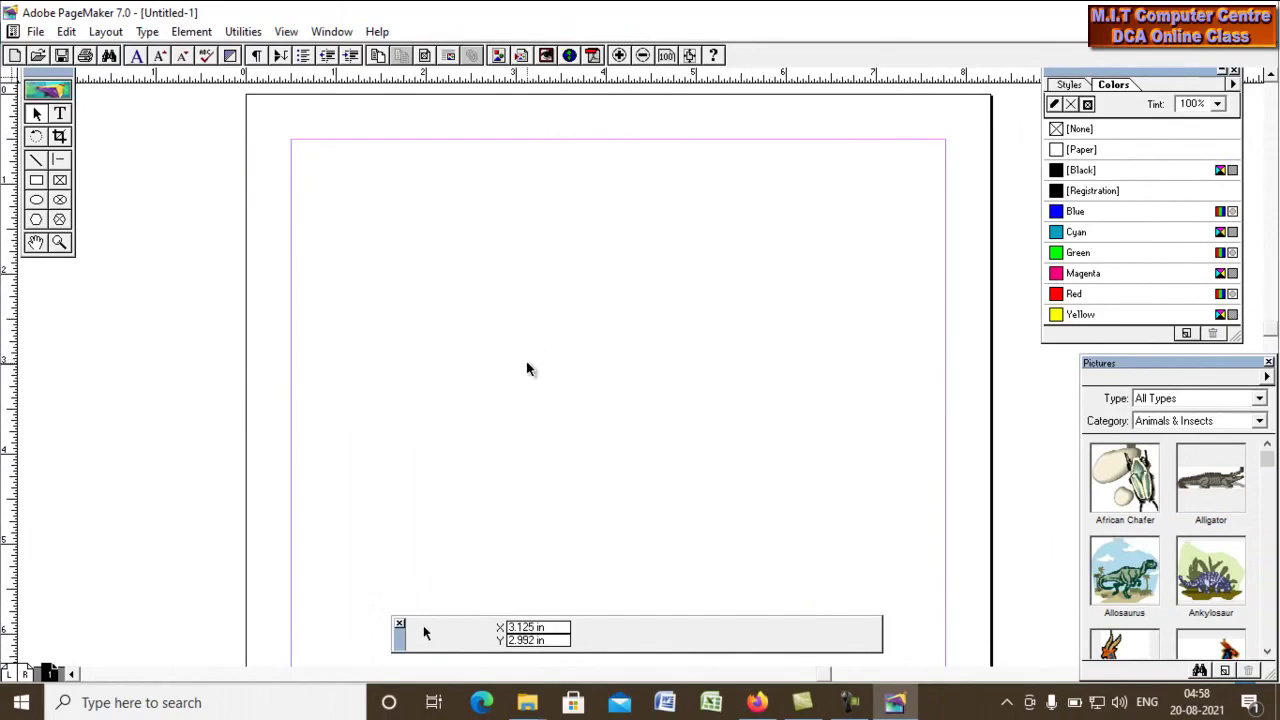
{"action": "left_click", "coordinate": [82, 40]}
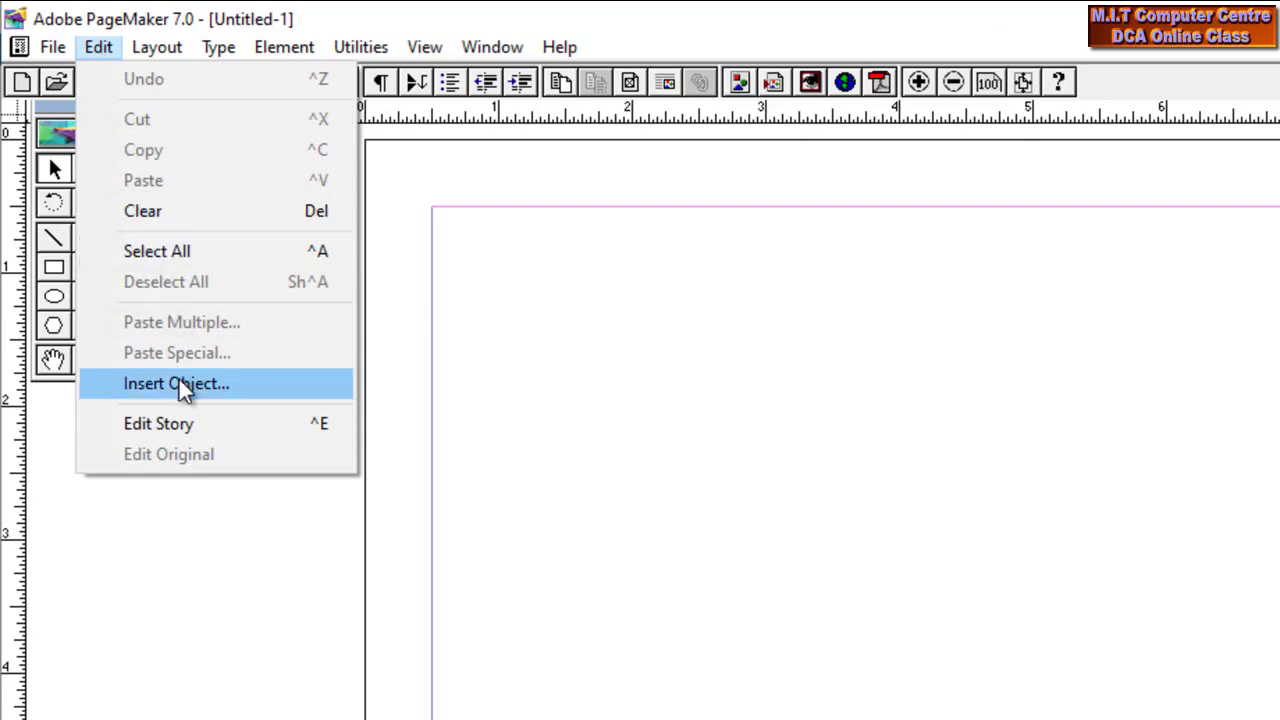
{"action": "left_click", "coordinate": [180, 384]}
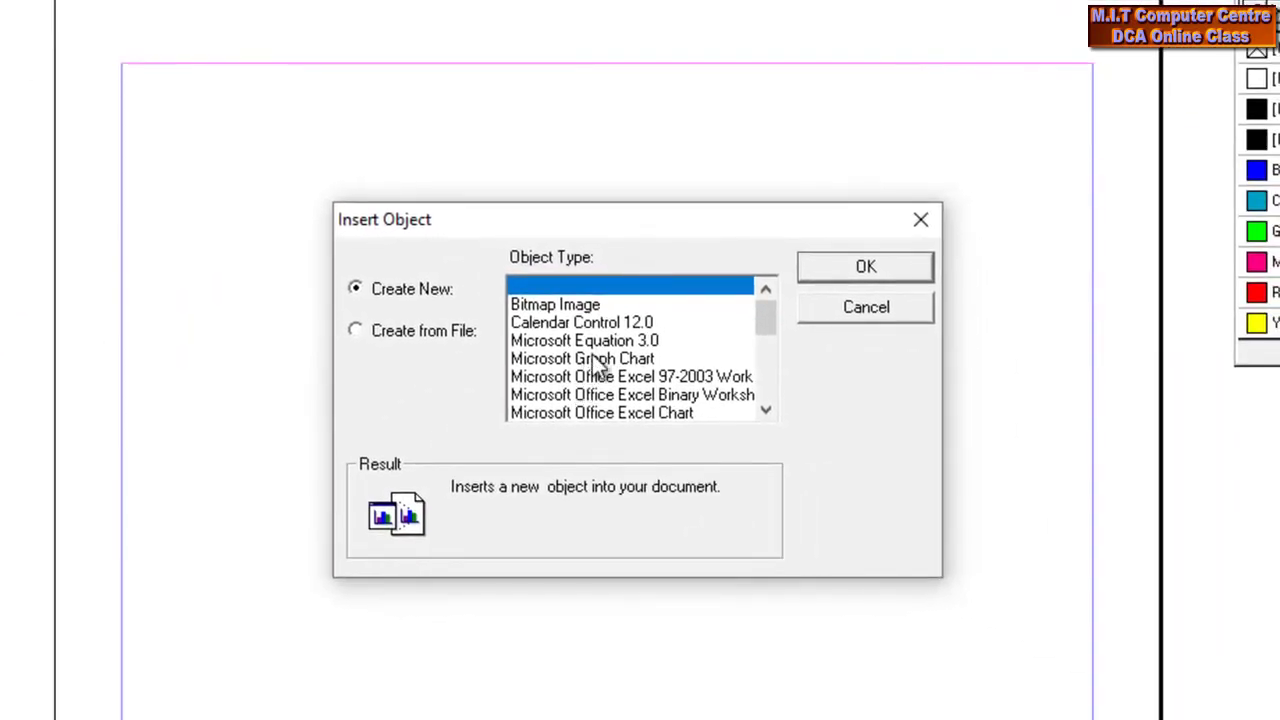
{"action": "scroll", "coordinate": [597, 365], "scroll_direction": "down", "scroll_amount": 1}
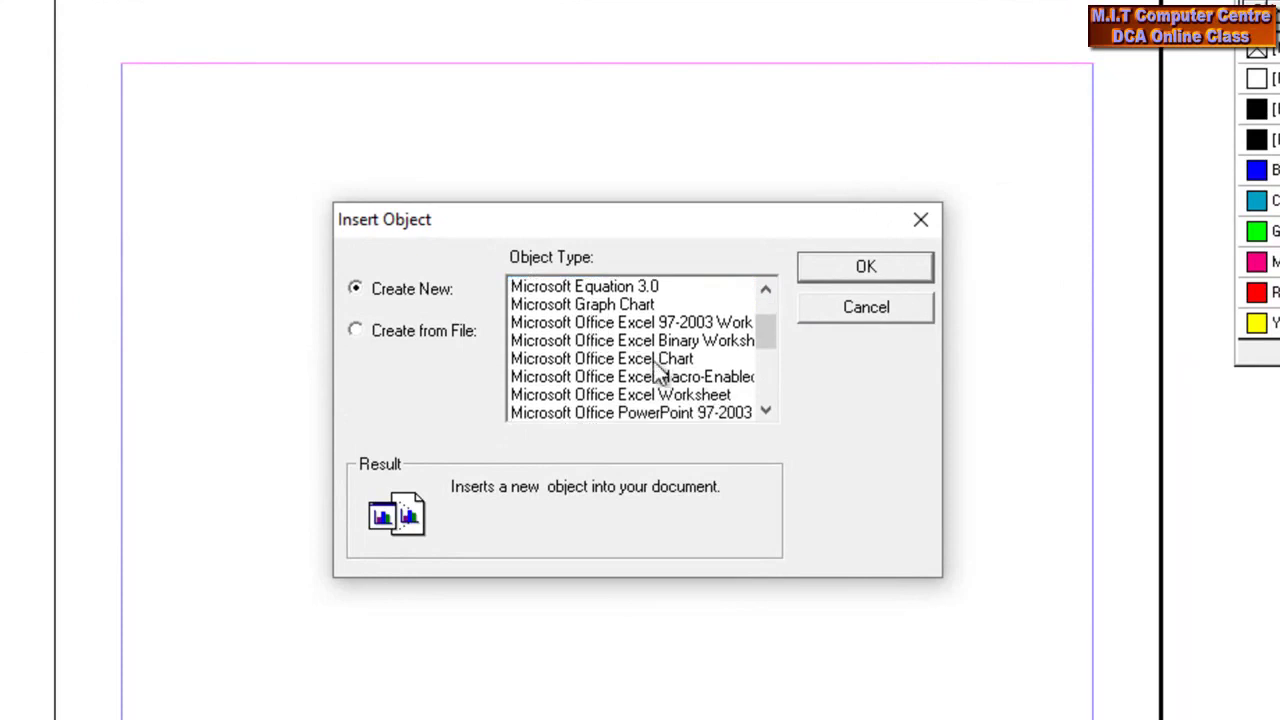
{"action": "left_click", "coordinate": [612, 396]}
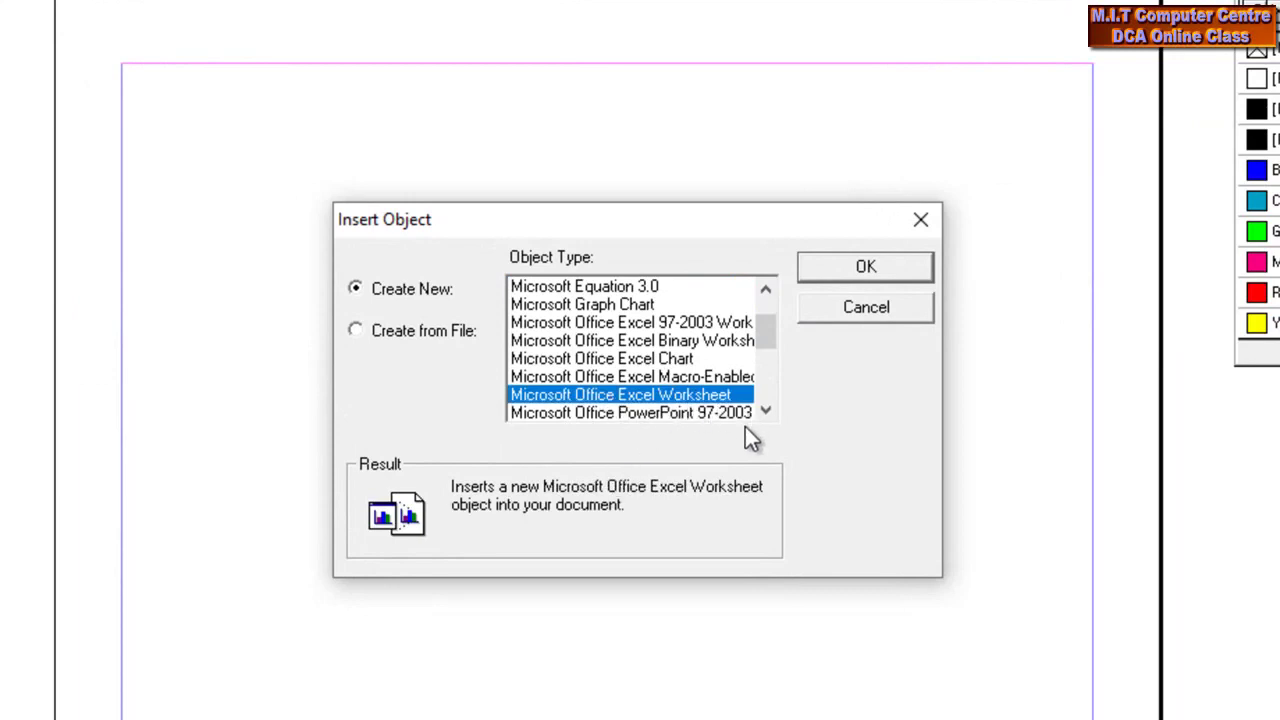
{"action": "left_click", "coordinate": [880, 268]}
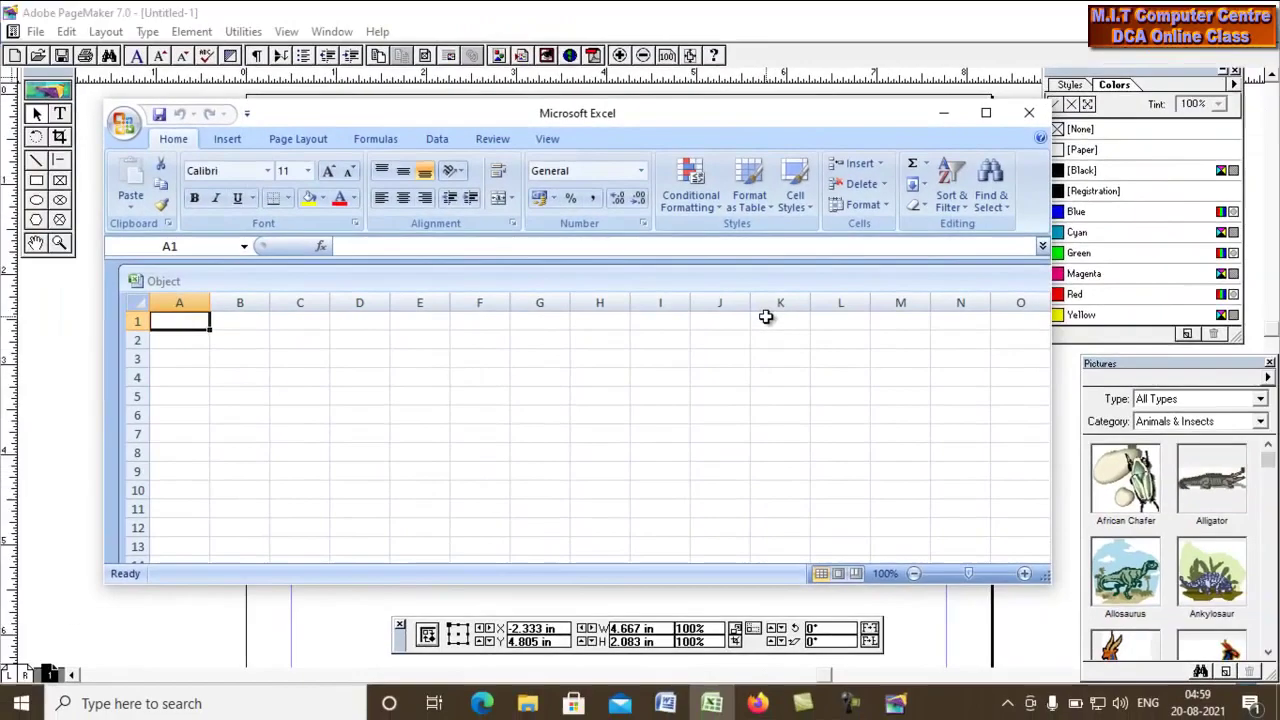
Maximize the Excel window and the embedded worksheet inside it, and select cell E5.
{"action": "double_click", "coordinate": [700, 120]}
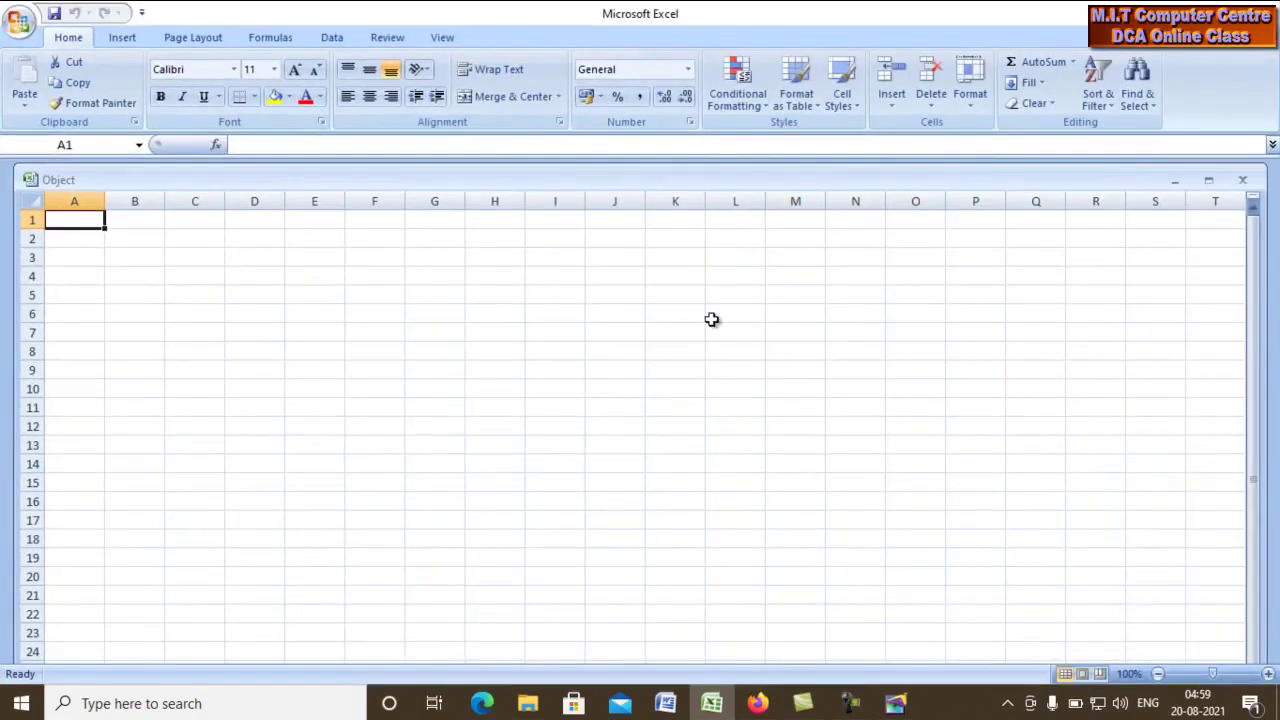
{"action": "left_click", "coordinate": [734, 195]}
{"action": "double_click", "coordinate": [731, 184]}
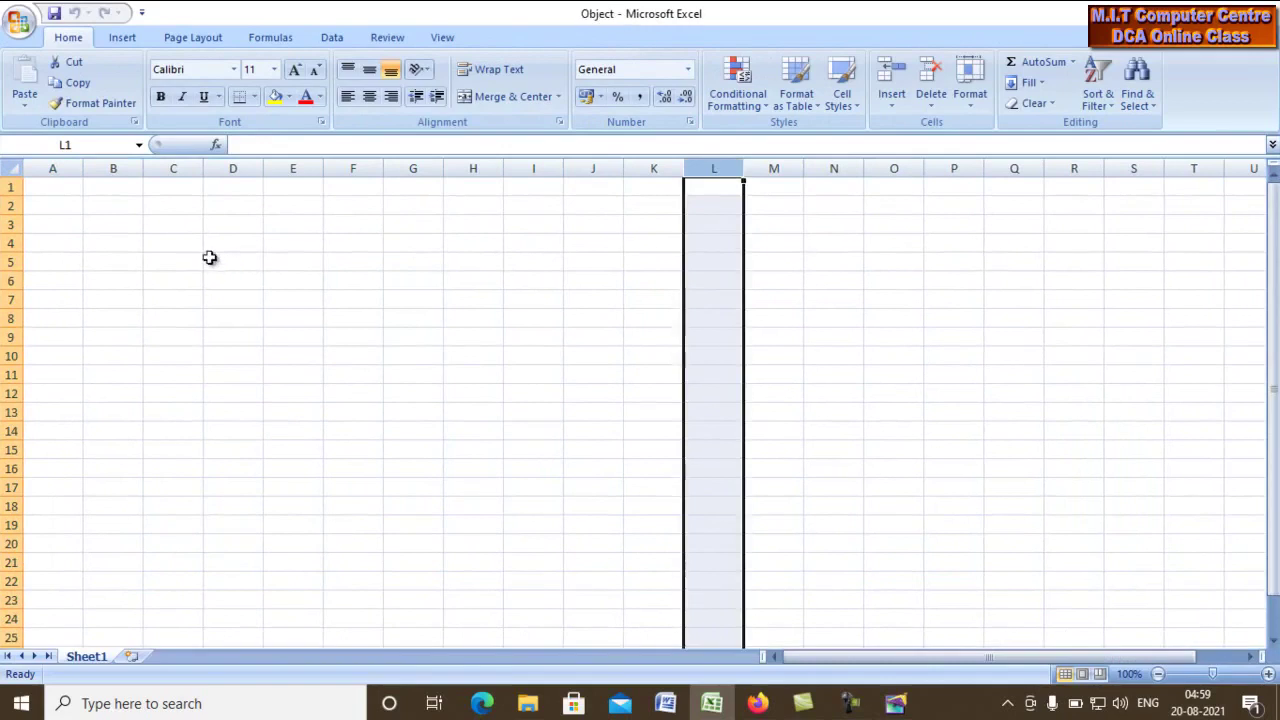
{"action": "left_click", "coordinate": [270, 259]}
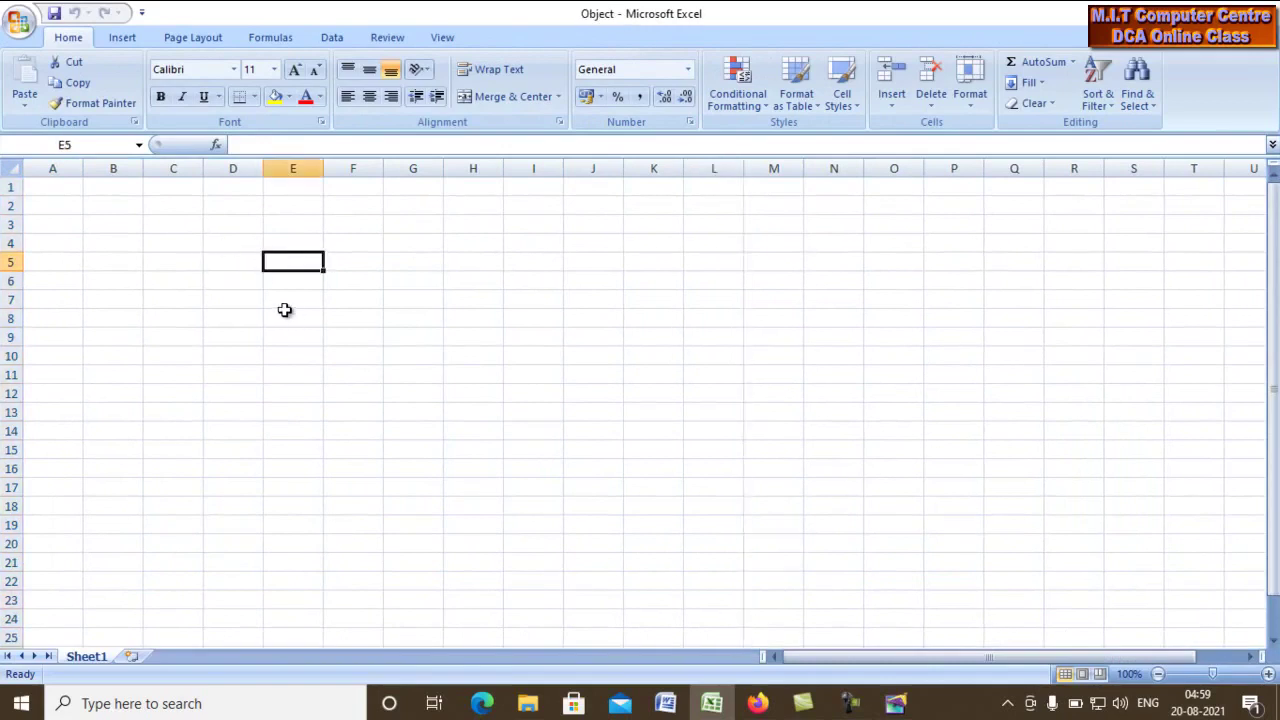
{"action": "left_click", "coordinate": [122, 40]}
{"action": "left_click", "coordinate": [190, 46]}
{"action": "left_click", "coordinate": [120, 38]}
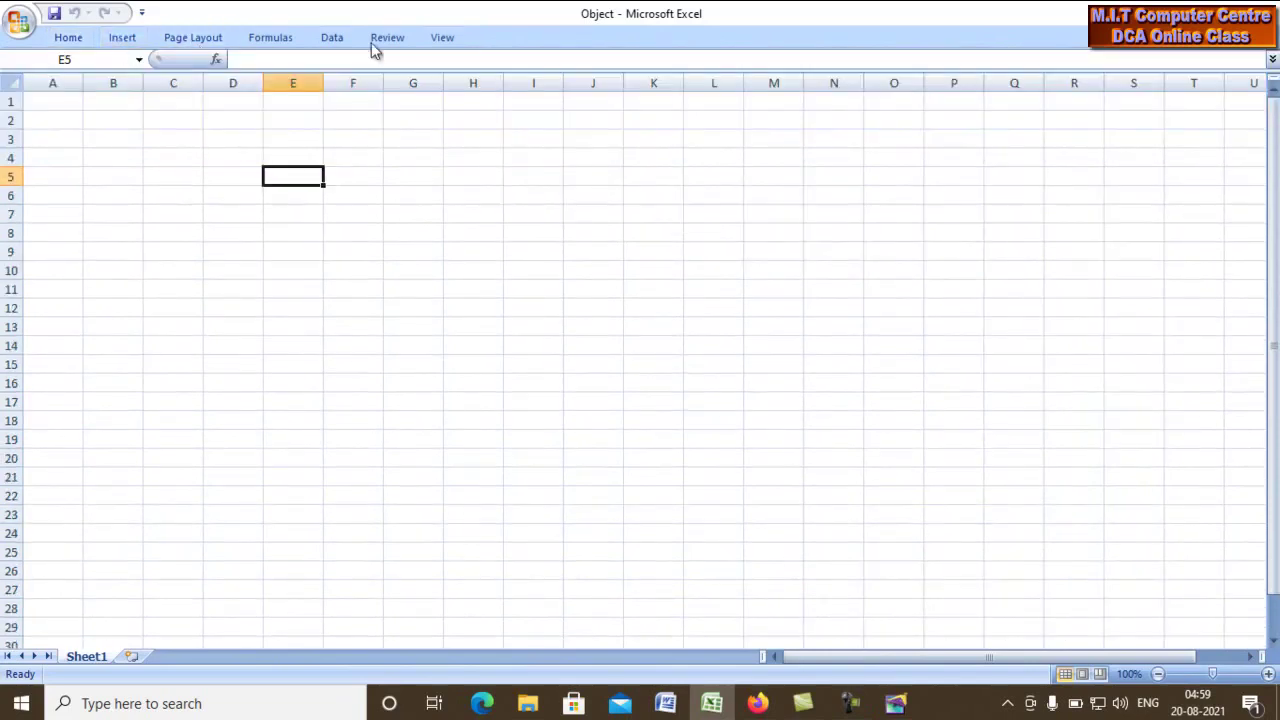
{"action": "left_click", "coordinate": [185, 38]}
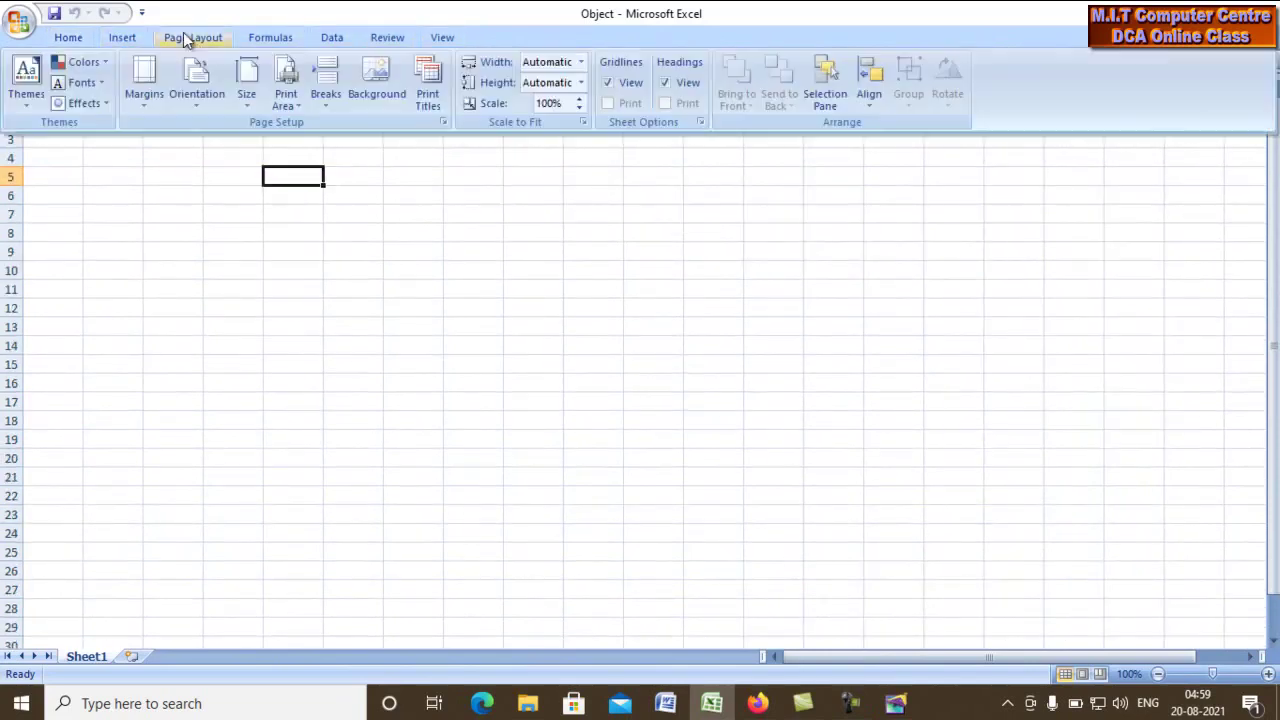
{"action": "left_click", "coordinate": [591, 277]}
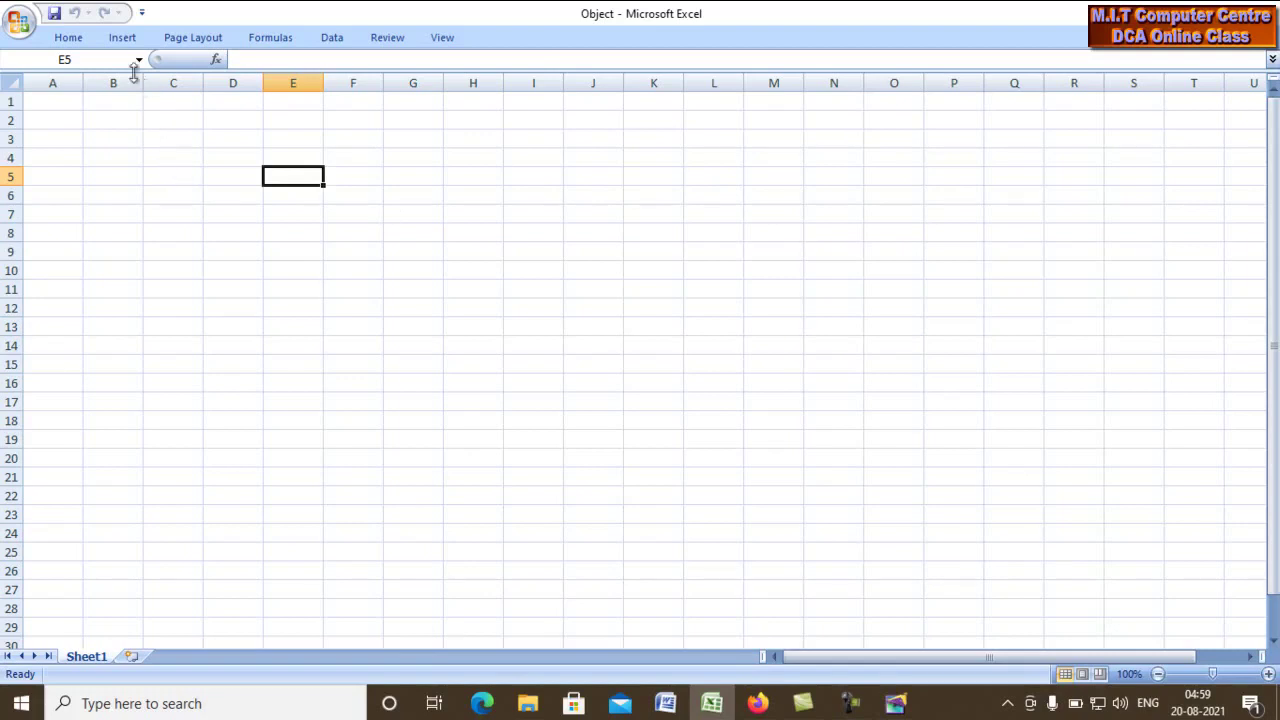
{"action": "double_click", "coordinate": [128, 44]}
{"action": "left_click", "coordinate": [620, 262]}
{"action": "left_click", "coordinate": [880, 338]}
{"action": "left_click", "coordinate": [440, 280]}
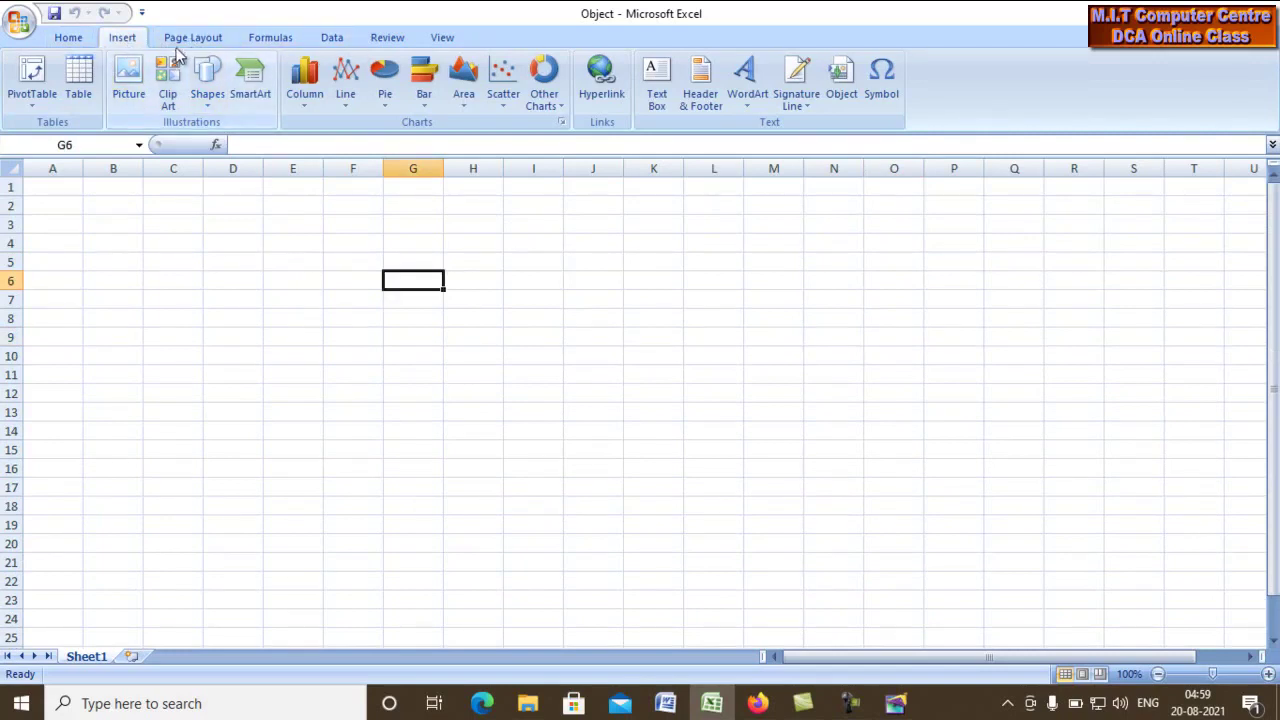
{"action": "left_click", "coordinate": [636, 300]}
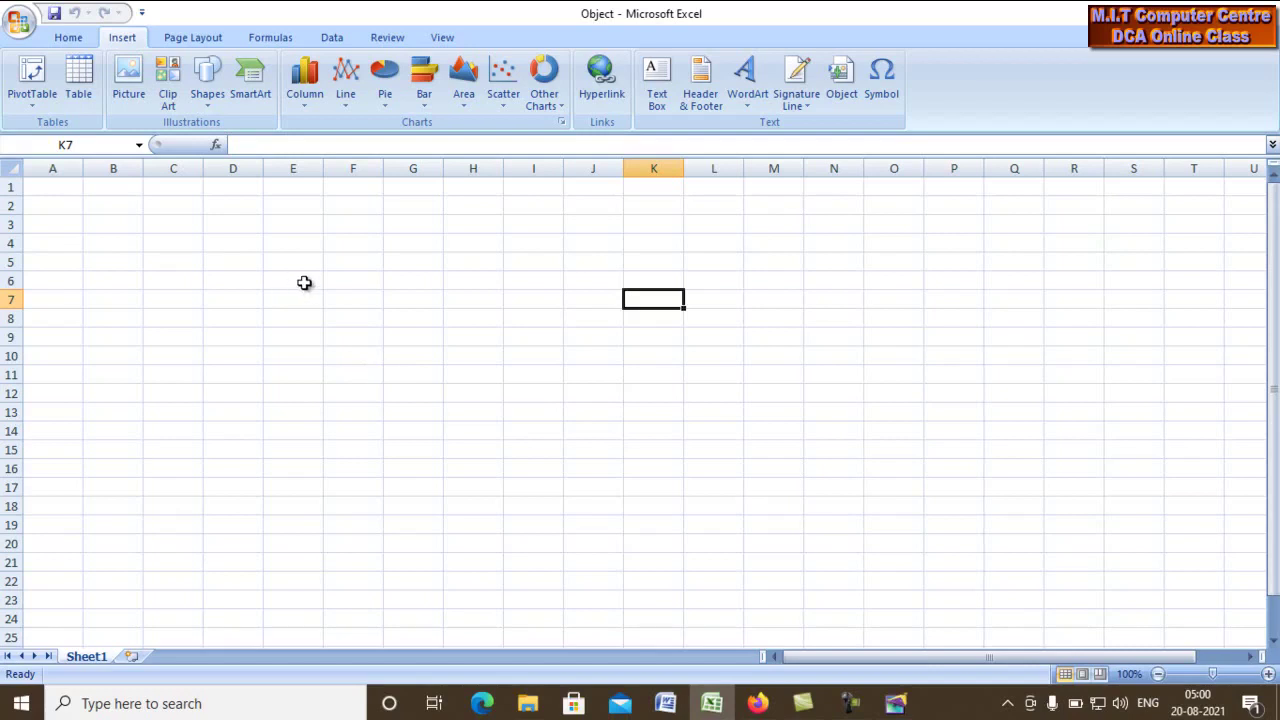
Narrow columns E through X to the same small width so their cells form small boxes.
{"action": "left_click_drag", "start_coordinate": [323, 170], "coordinate": [350, 179]}
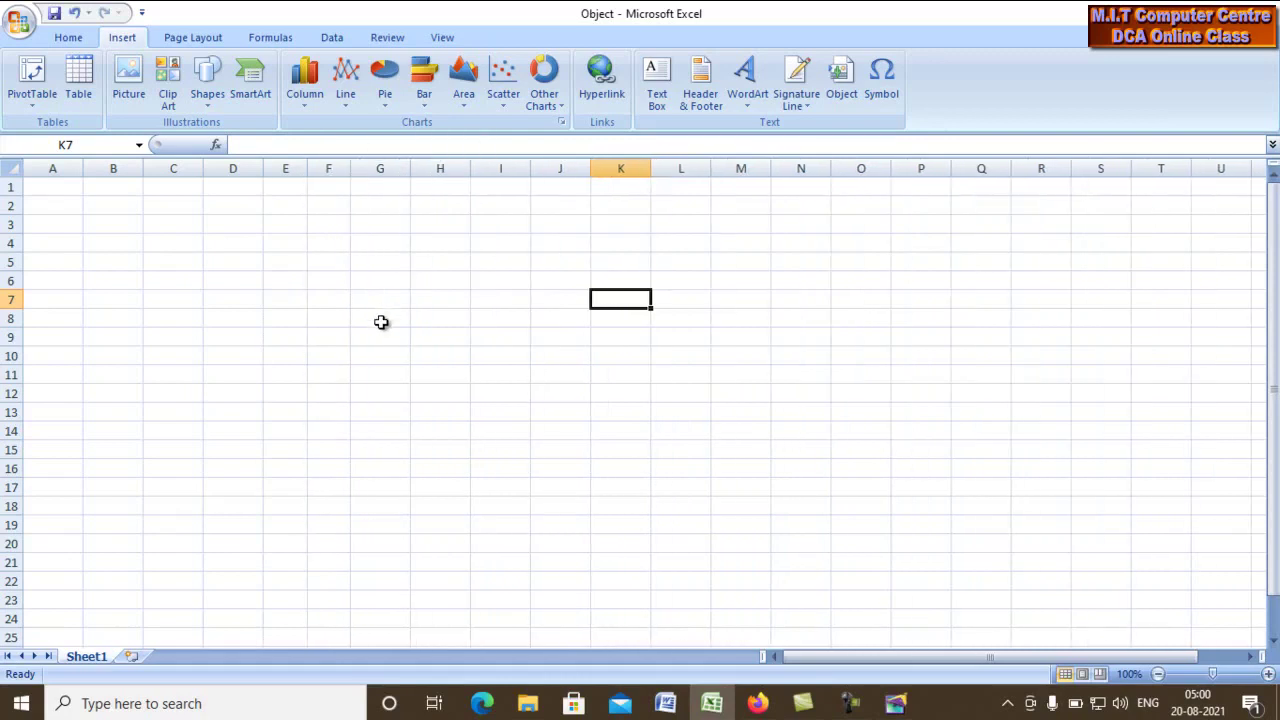
{"action": "left_click_drag", "start_coordinate": [294, 168], "coordinate": [1224, 161]}
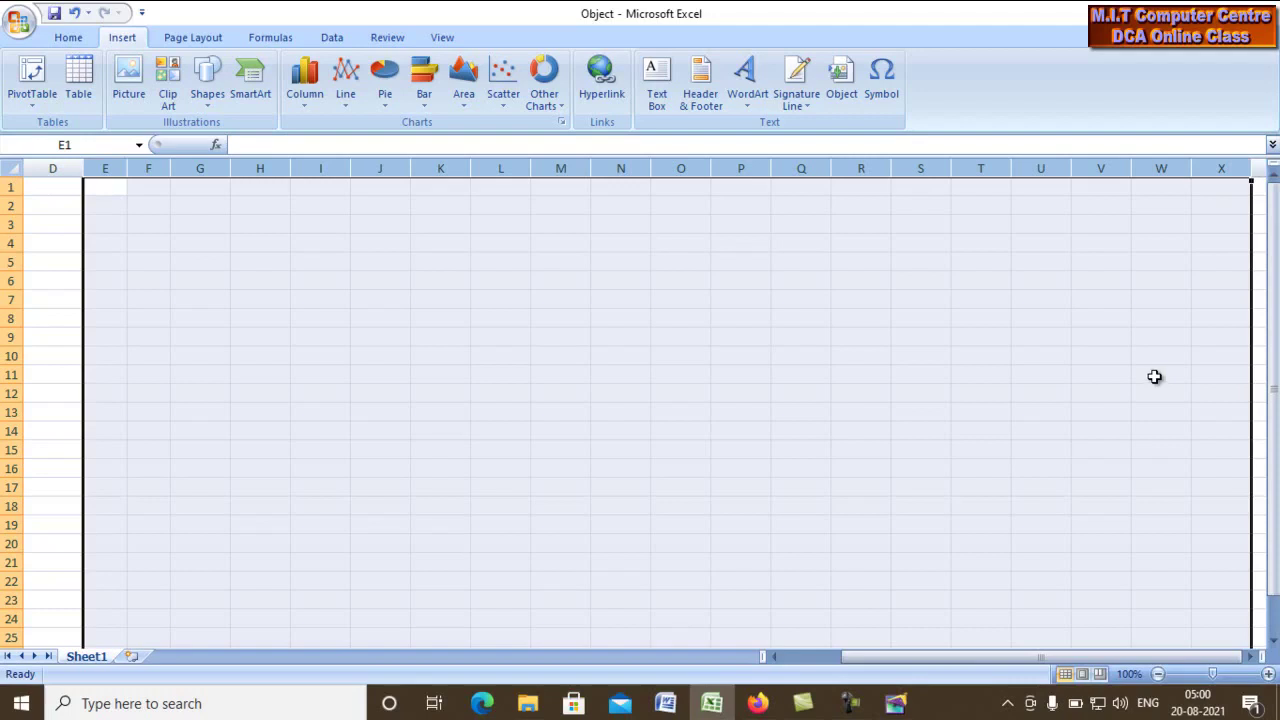
{"action": "left_click_drag", "start_coordinate": [1251, 174], "coordinate": [1216, 171]}
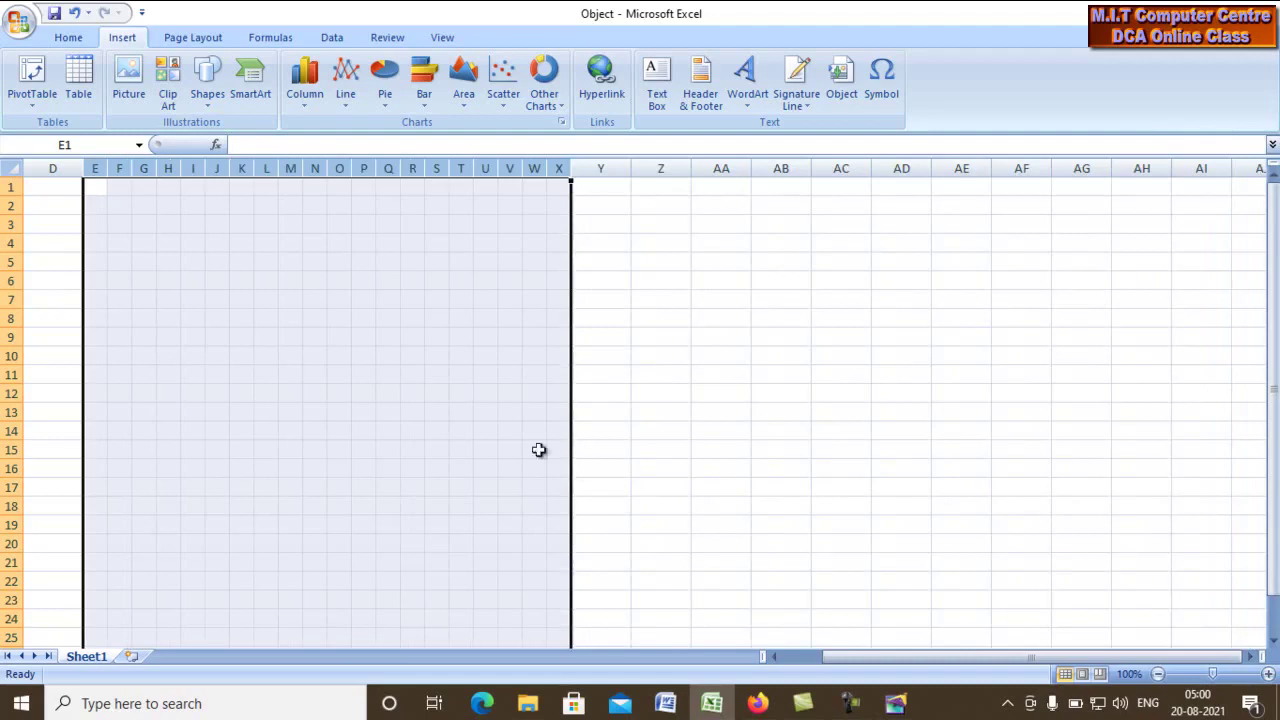
{"action": "left_click", "coordinate": [355, 449]}
Apply All Borders to the cells E1:X1.
{"action": "left_click_drag", "start_coordinate": [97, 185], "coordinate": [560, 185]}
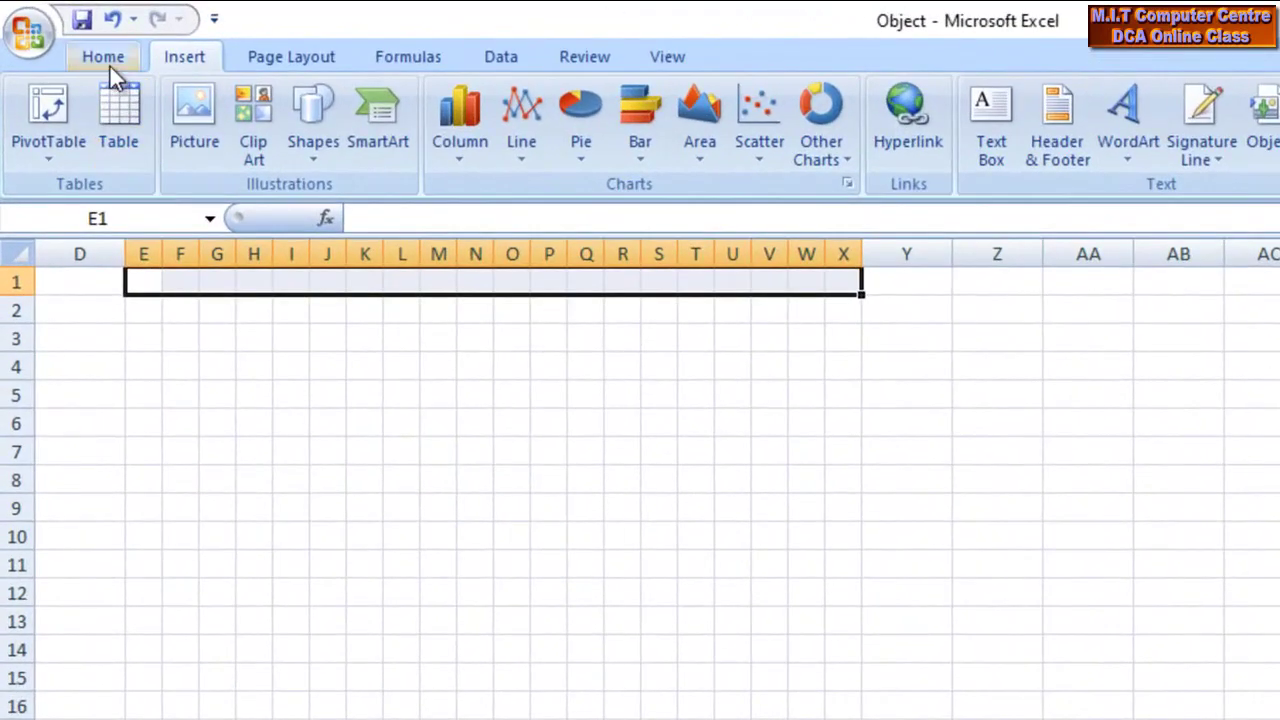
{"action": "left_click", "coordinate": [108, 66]}
{"action": "left_click", "coordinate": [383, 147]}
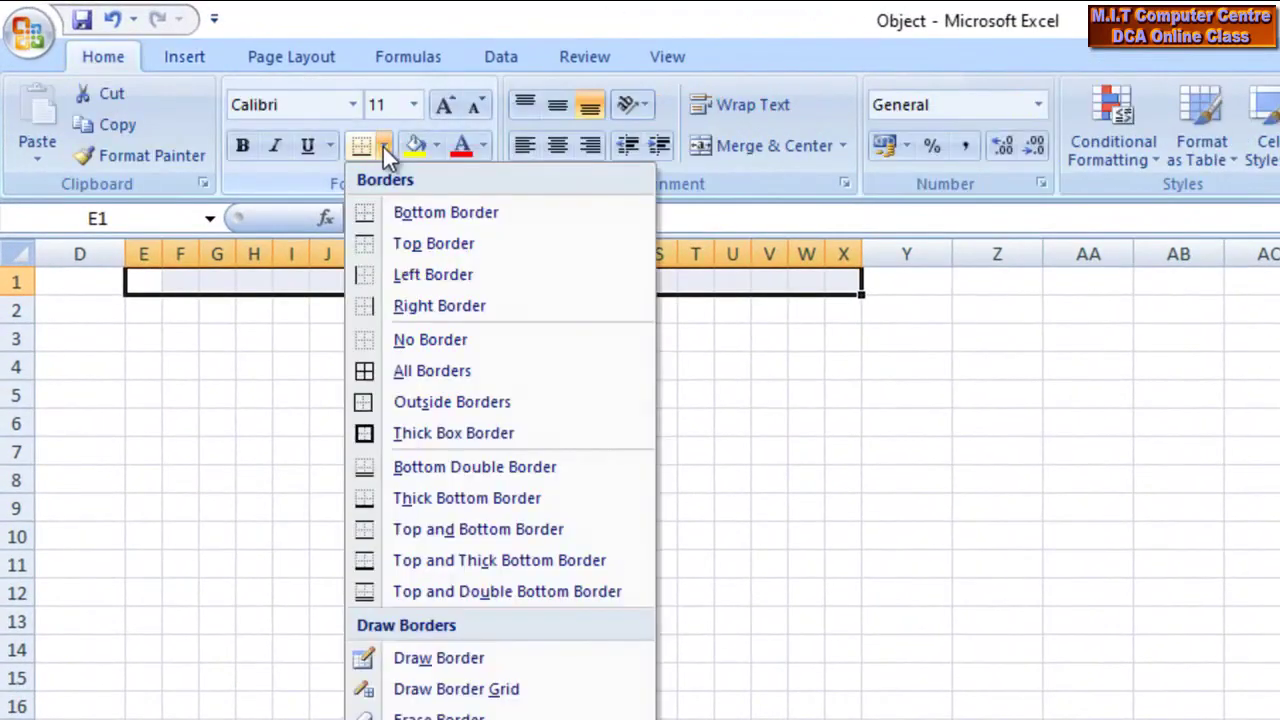
{"action": "left_click", "coordinate": [435, 372]}
{"action": "left_click", "coordinate": [833, 505]}
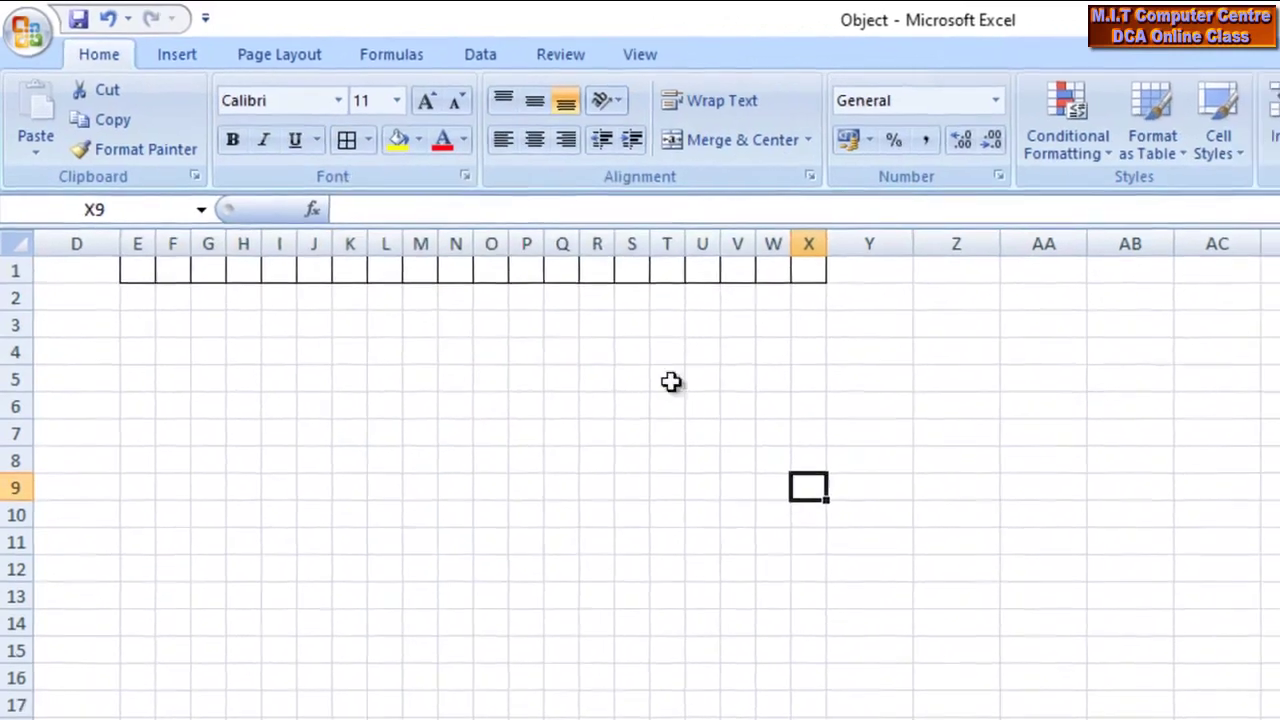
Enter the sample text fg in the bordered cells R1 and S1.
{"action": "left_click", "coordinate": [622, 282]}
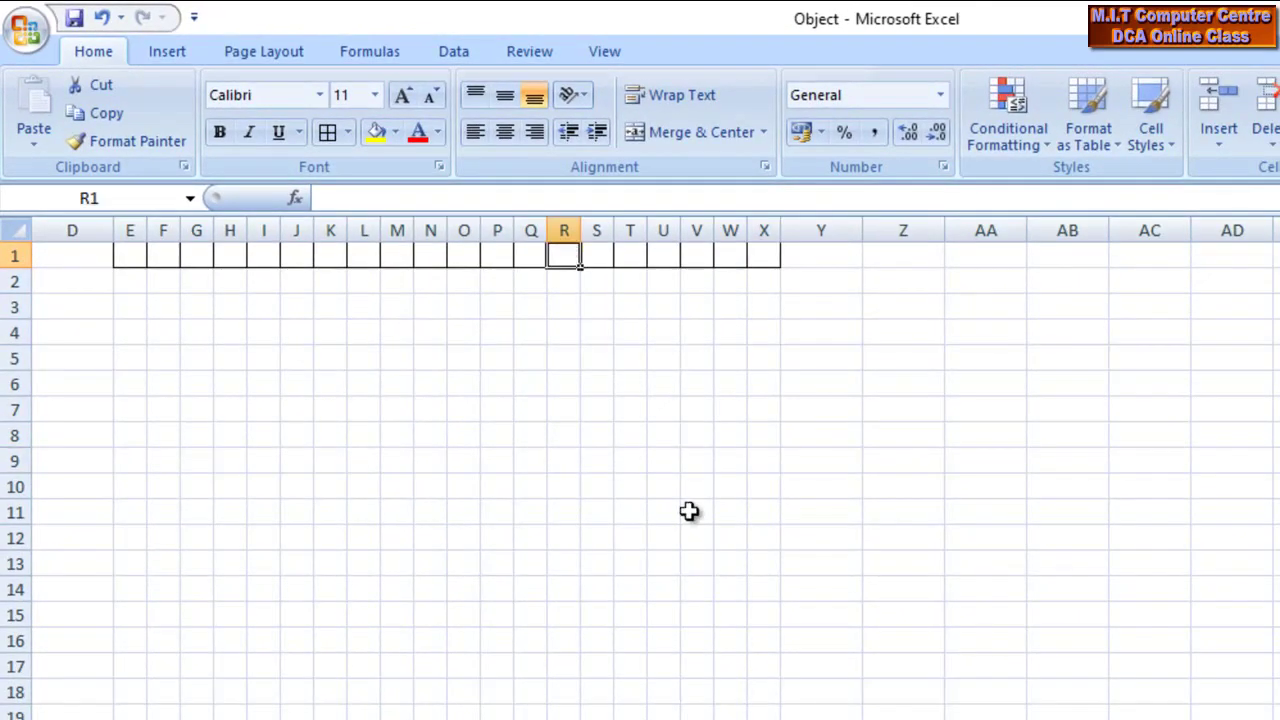
{"action": "type", "text": "fg"}
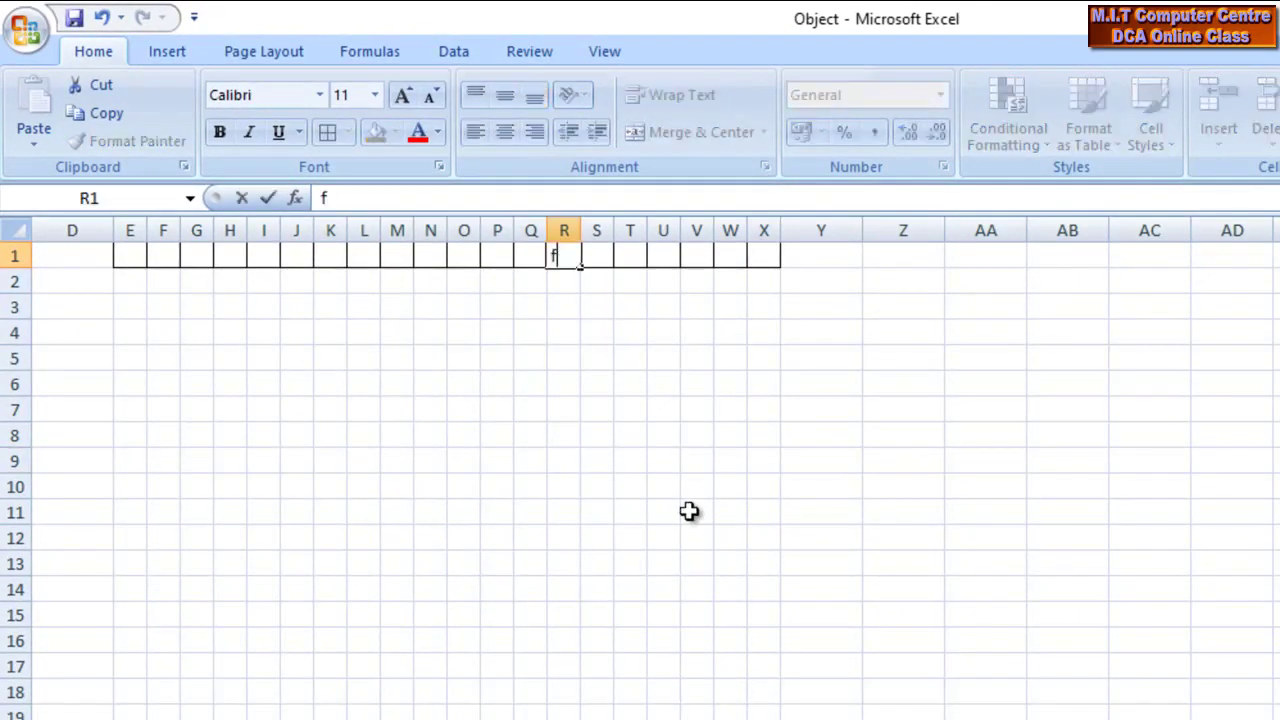
{"action": "left_click", "coordinate": [594, 257]}
{"action": "type", "text": "fg"}
{"action": "left_click", "coordinate": [638, 264]}
{"action": "left_click", "coordinate": [880, 557]}
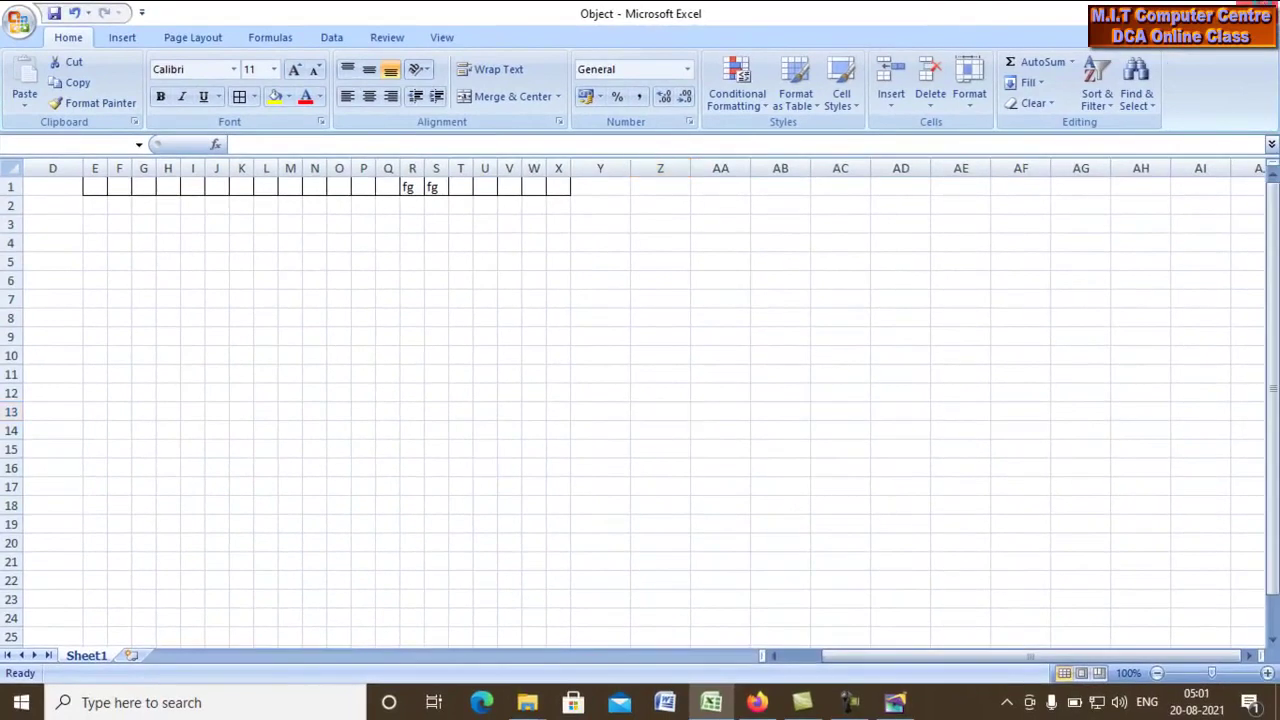
Return to PageMaker, move the embedded box row inside the page's upper-left margins, and scale it down to about 5.03 in wide.
{"action": "key", "text": "alt+Tab"}
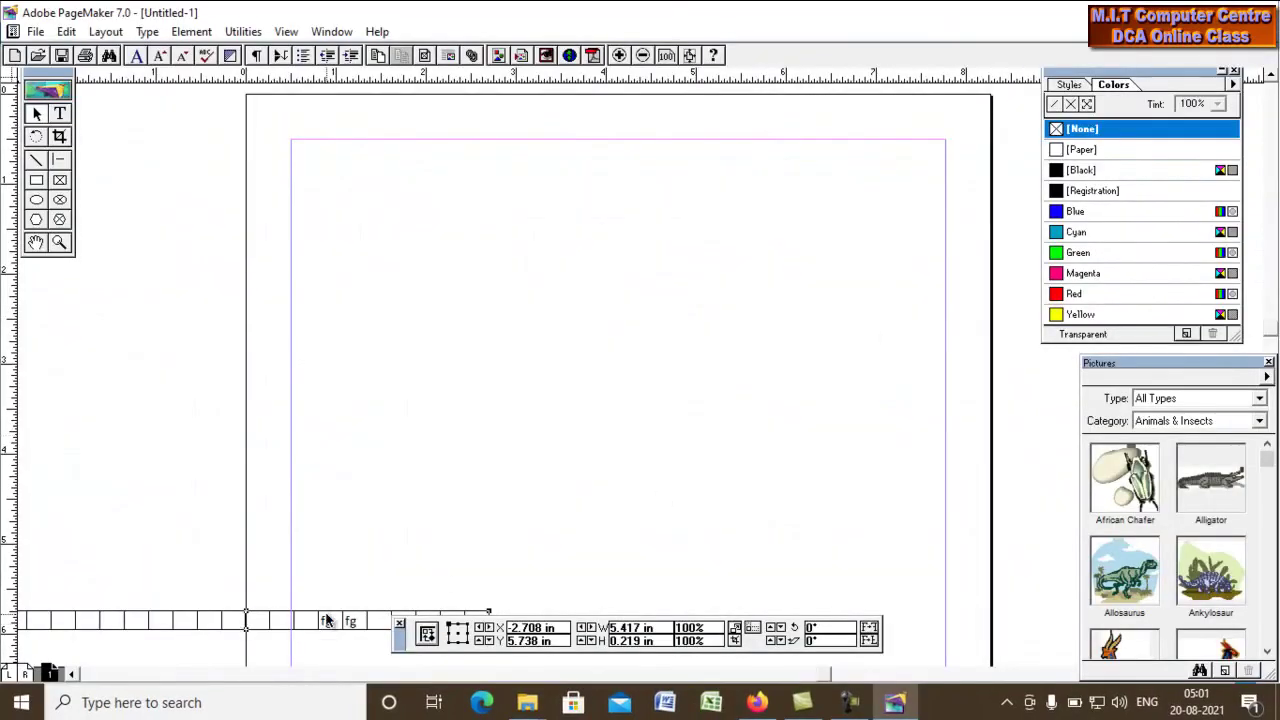
{"action": "left_click_drag", "start_coordinate": [326, 621], "coordinate": [636, 202]}
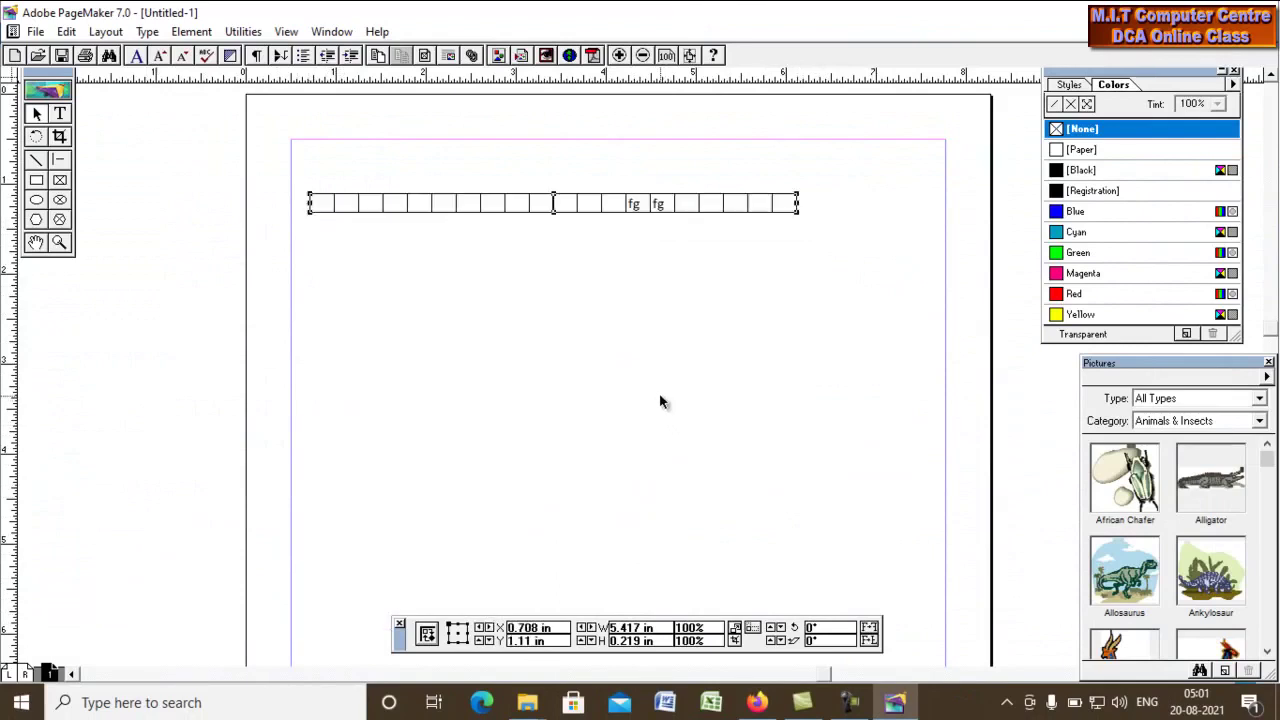
{"action": "left_click_drag", "start_coordinate": [795, 210], "coordinate": [763, 218]}
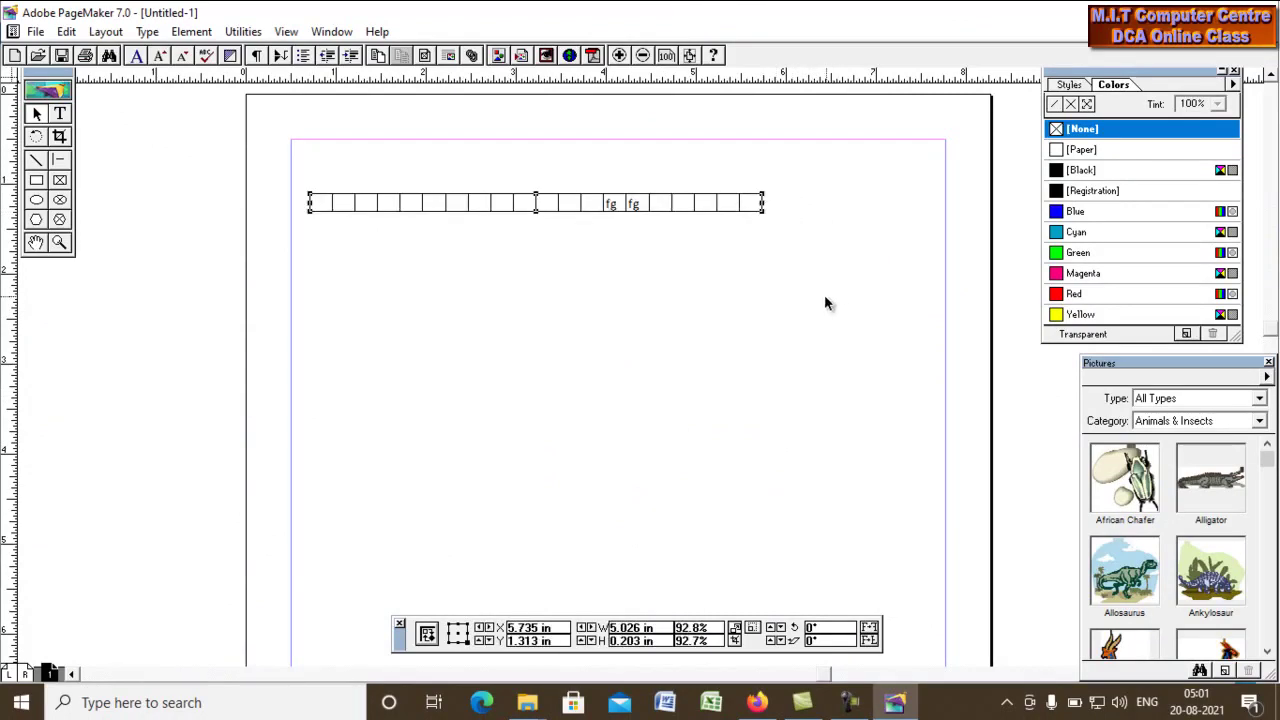
{"action": "left_click_drag", "start_coordinate": [580, 200], "coordinate": [568, 179]}
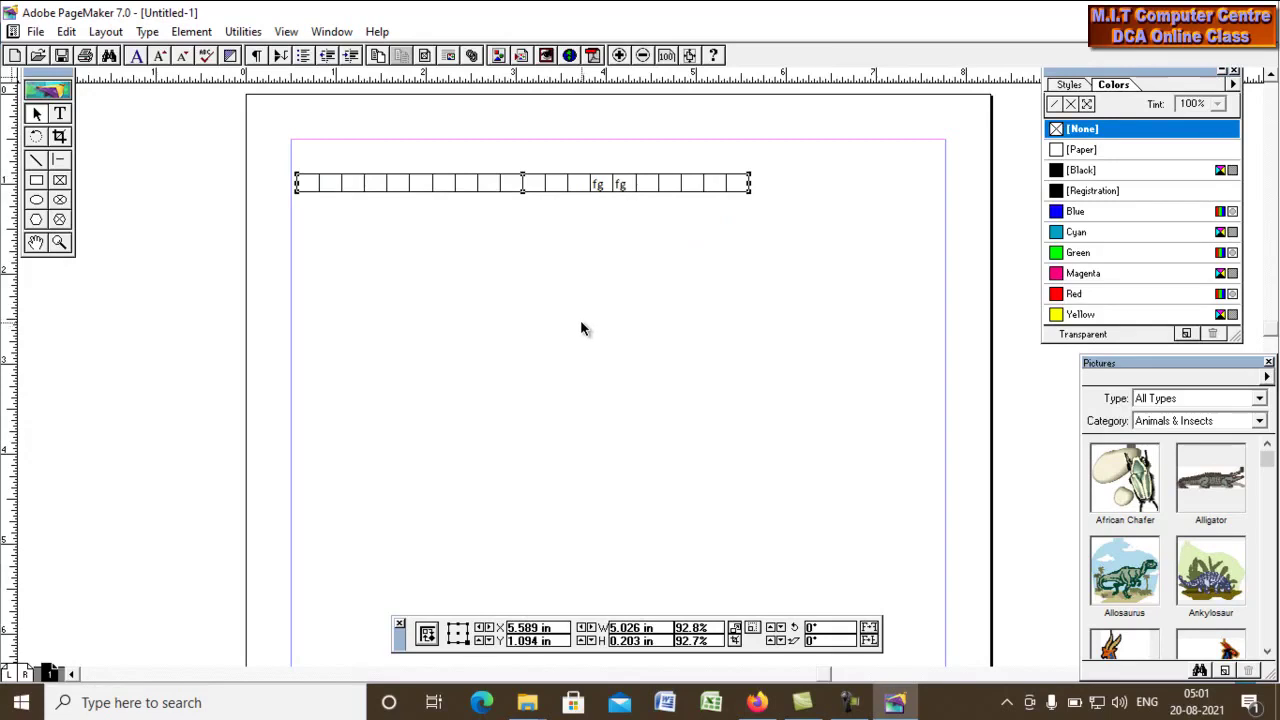
{"action": "left_click", "coordinate": [581, 322]}
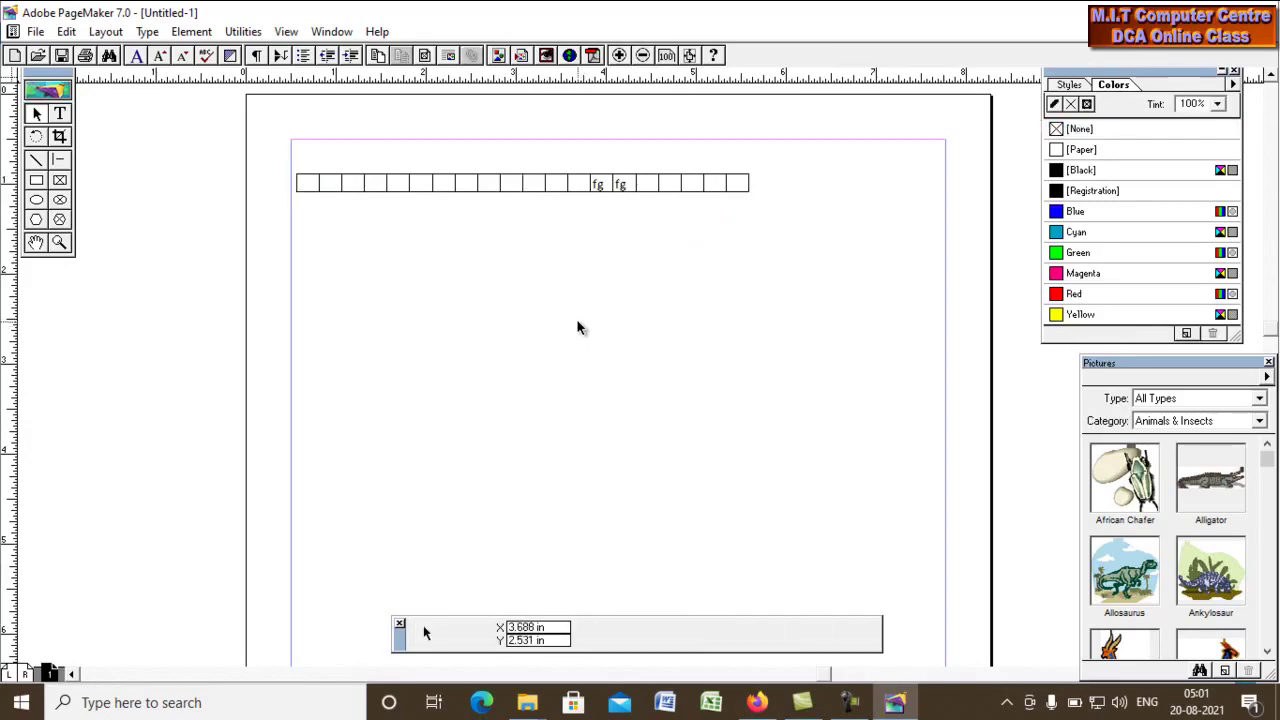